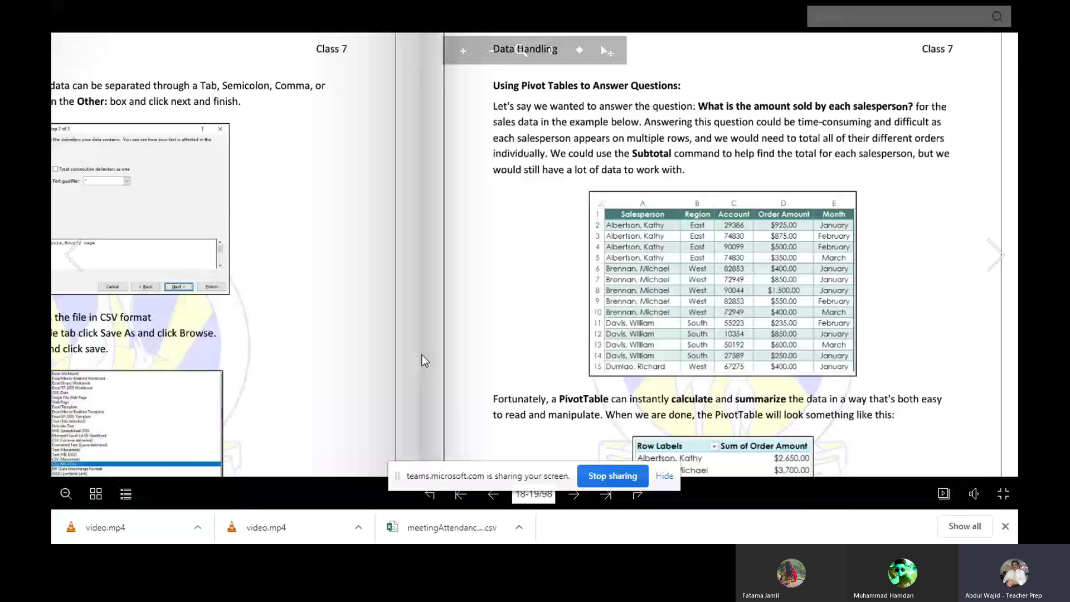
Step: Pan through the PivotTable examples, turn to pages 20–21, and exit full-screen reading
drag(423, 355, 449, 182)
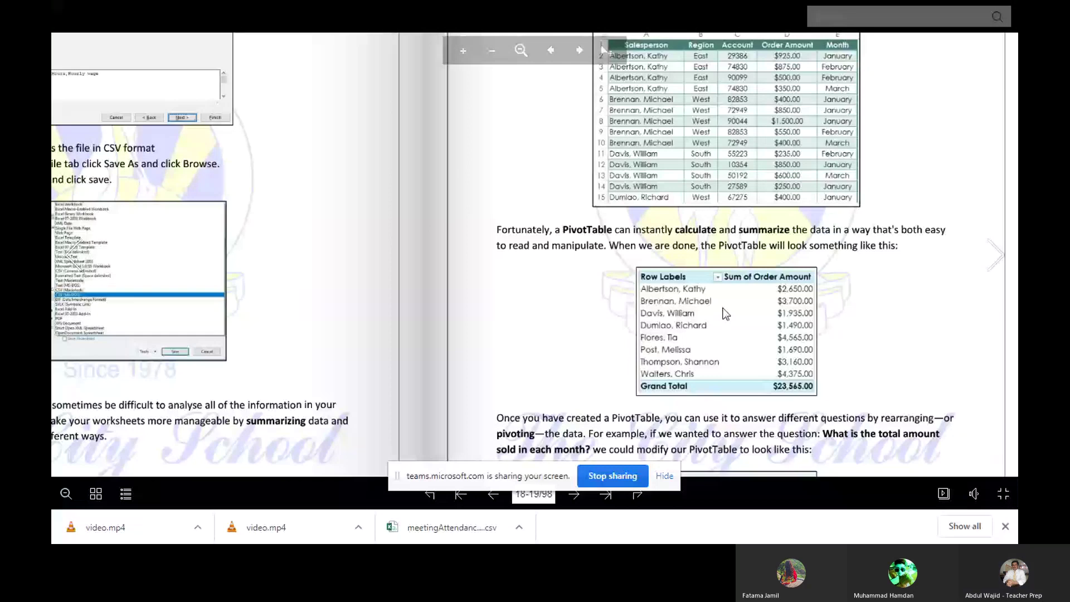
drag(725, 313, 753, 121)
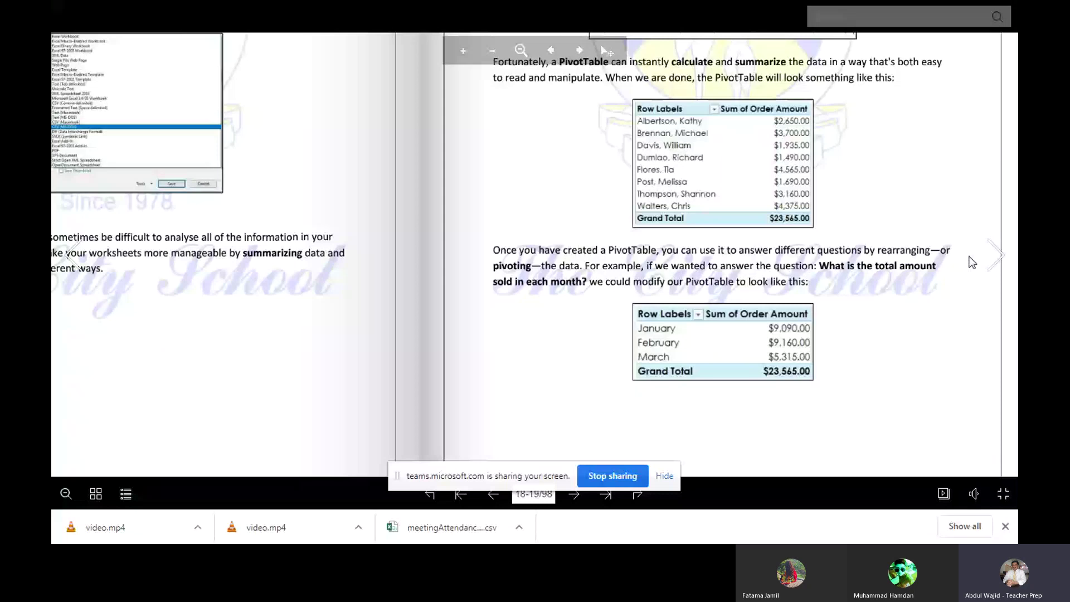
click(993, 260)
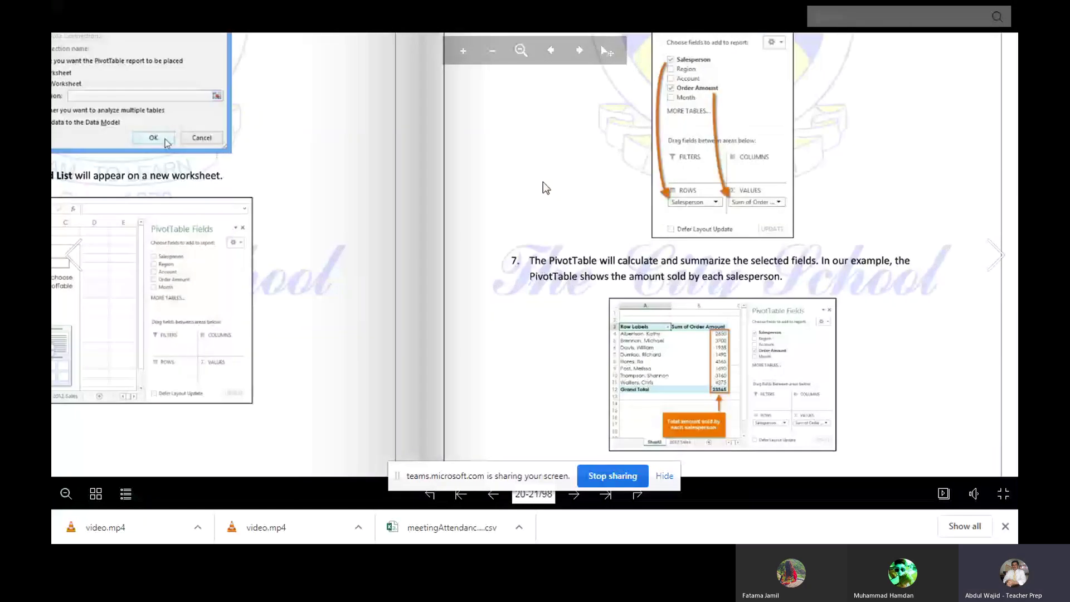
drag(459, 163, 522, 116)
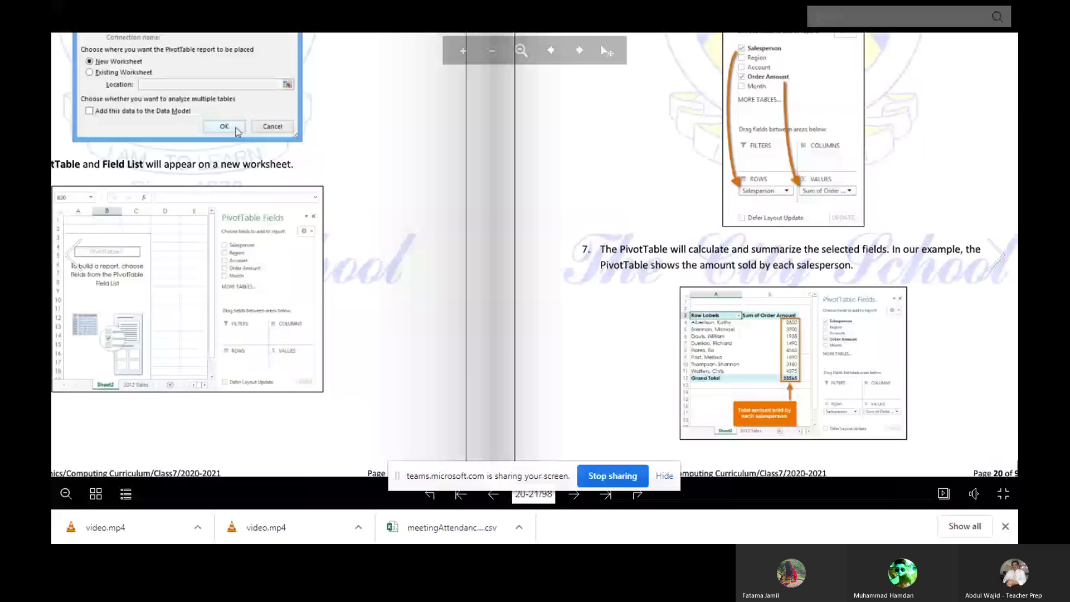
key(Escape)
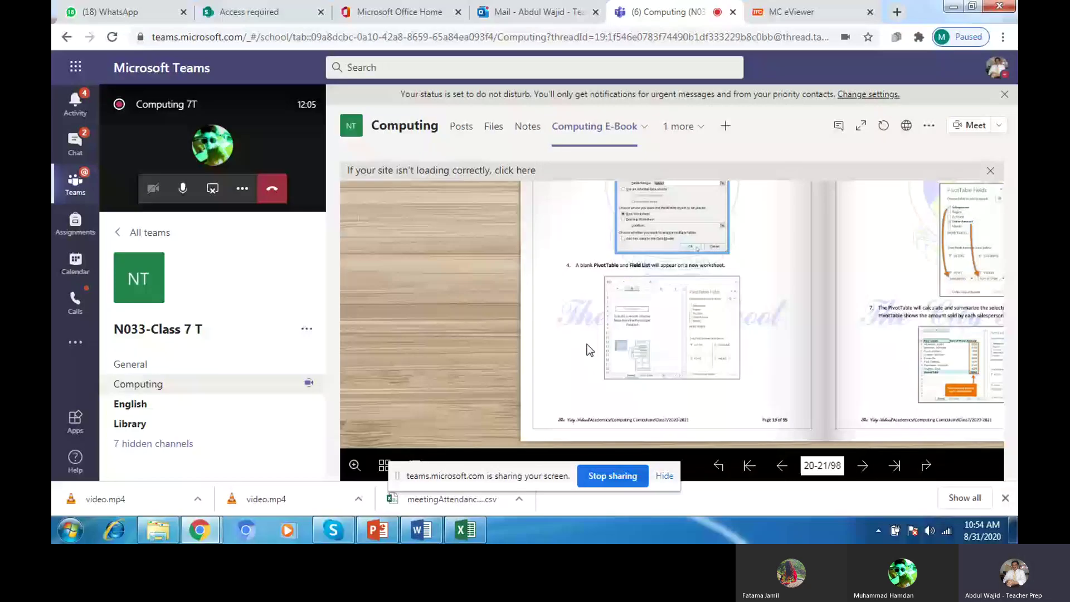
Step: Zoom the e-book out, then open Data Handling 2 from the Computing channel's Posts
click(590, 350)
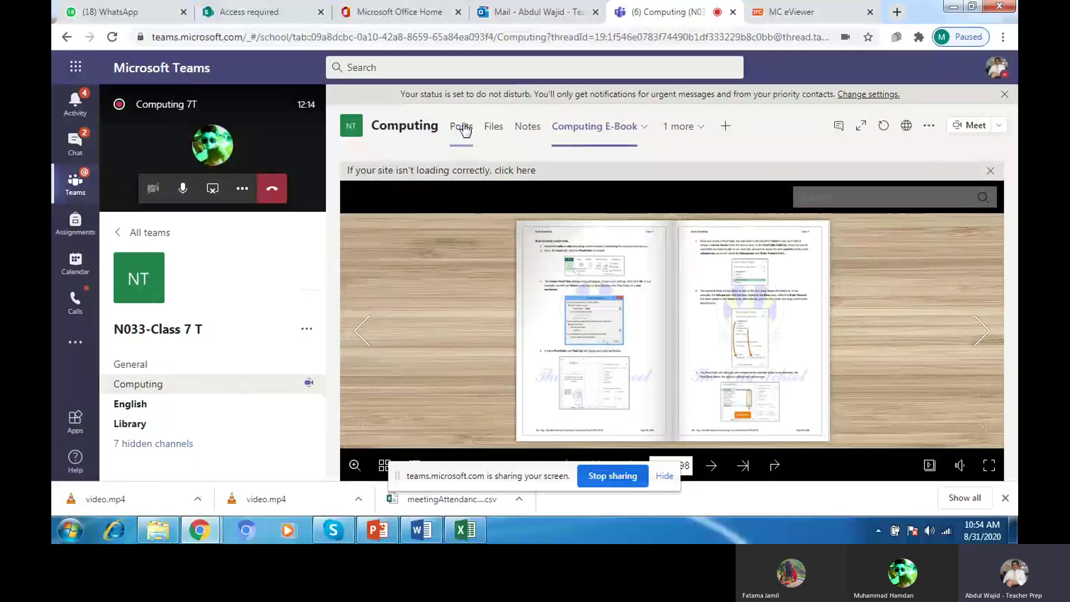
click(465, 129)
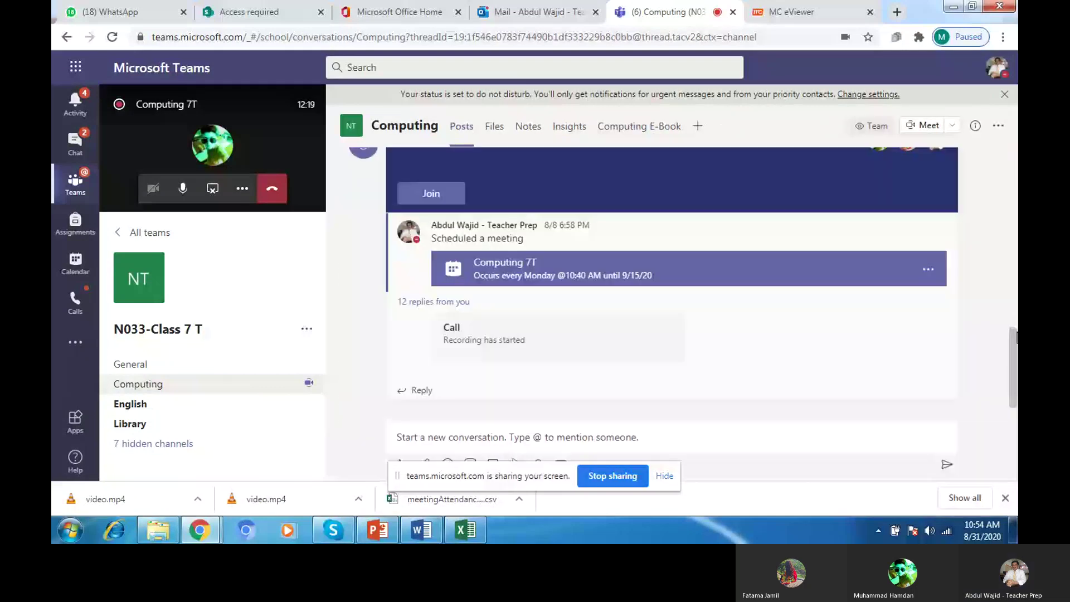
scroll(1016, 339, up, 2)
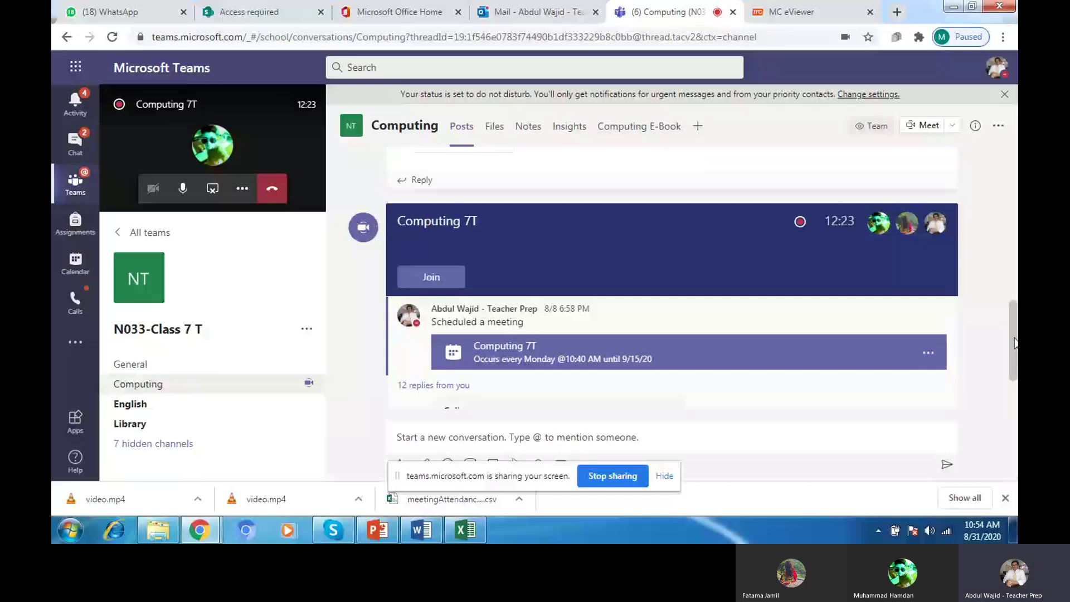
scroll(1016, 340, up, 2)
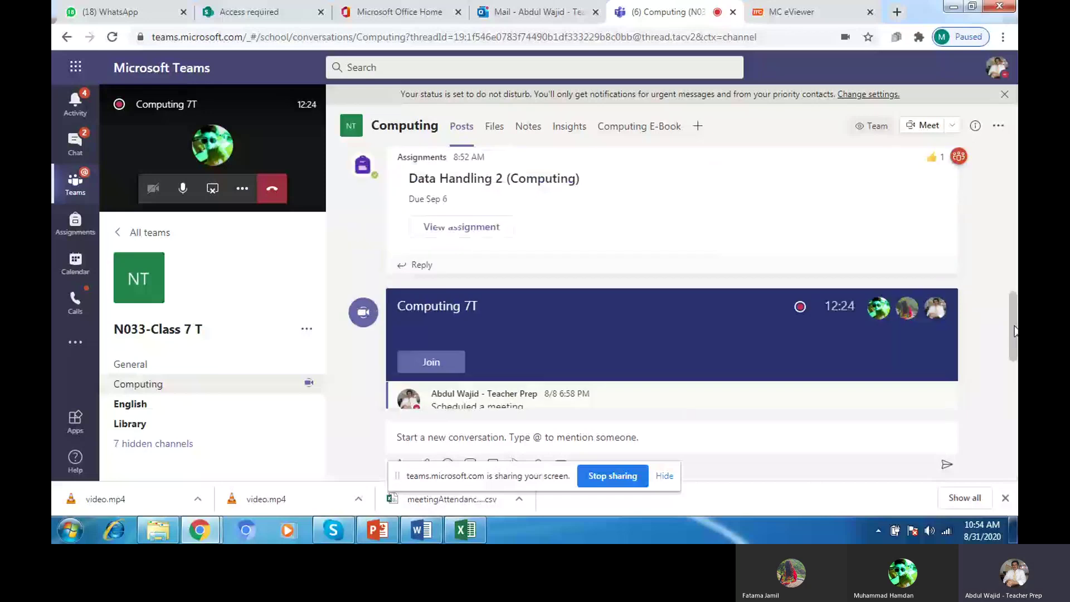
scroll(1016, 331, up, 3)
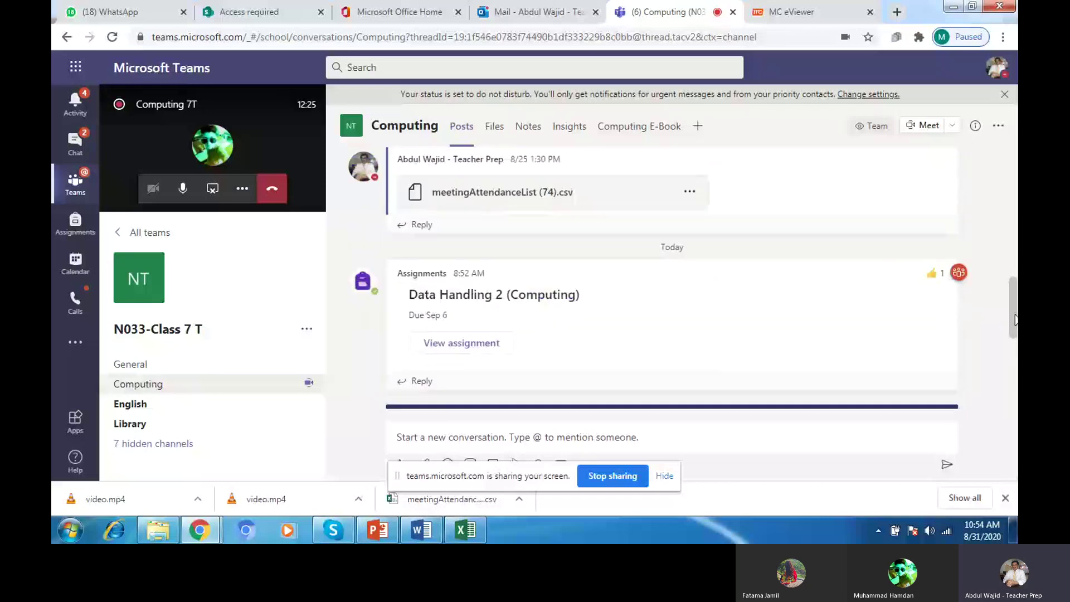
click(474, 345)
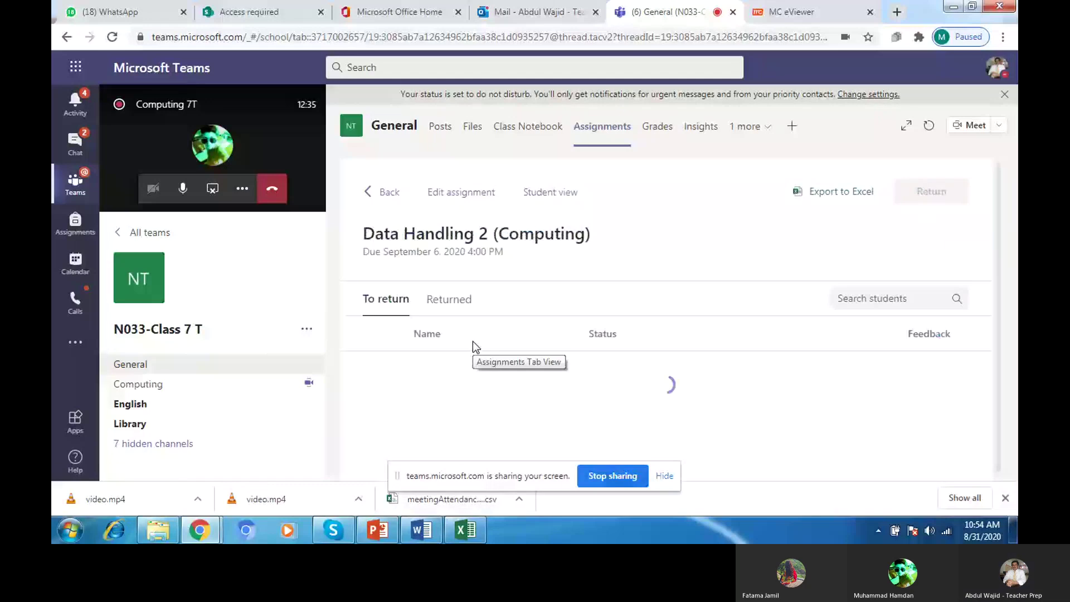
Step: Show the assignment's attachments and open Data Handling - Exercise 2.pdf
click(472, 192)
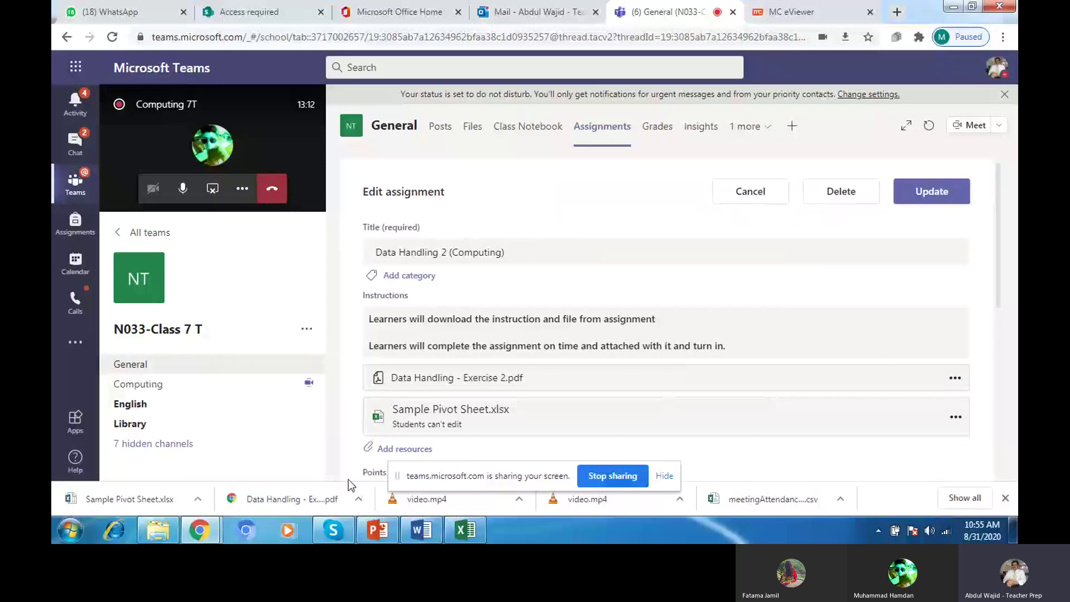
click(303, 498)
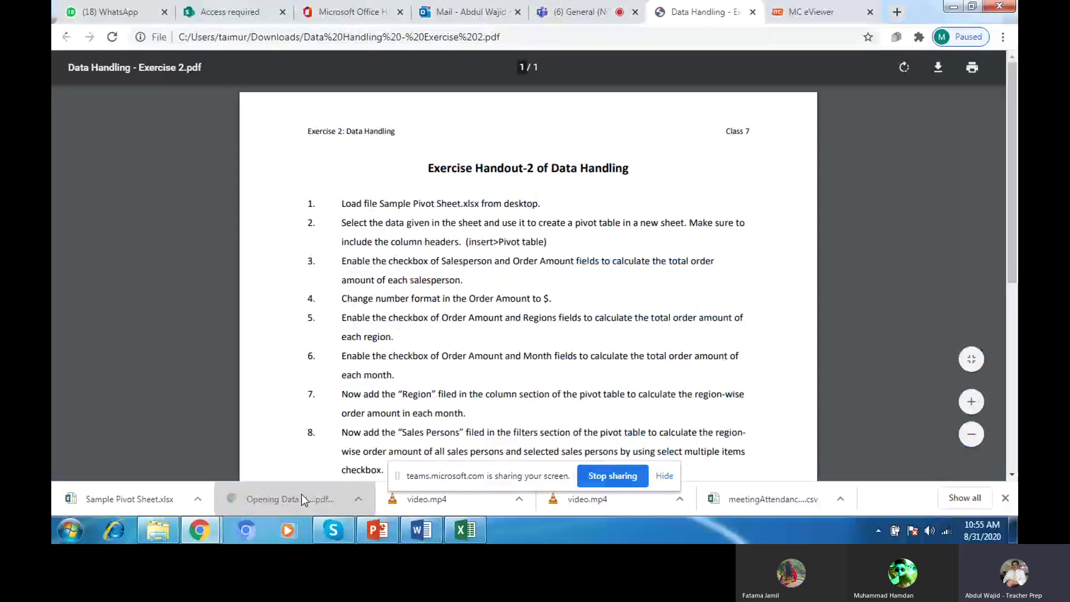
Step: Zoom the handout in three steps, then open Sample Pivot Sheet.xlsx in Excel
click(972, 402)
click(972, 402)
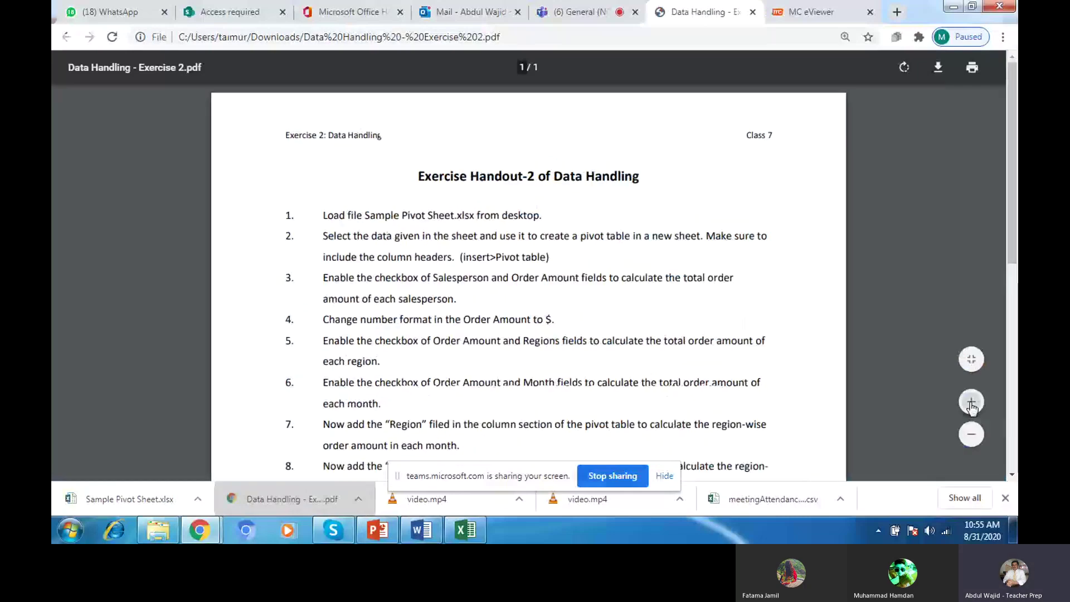
click(972, 402)
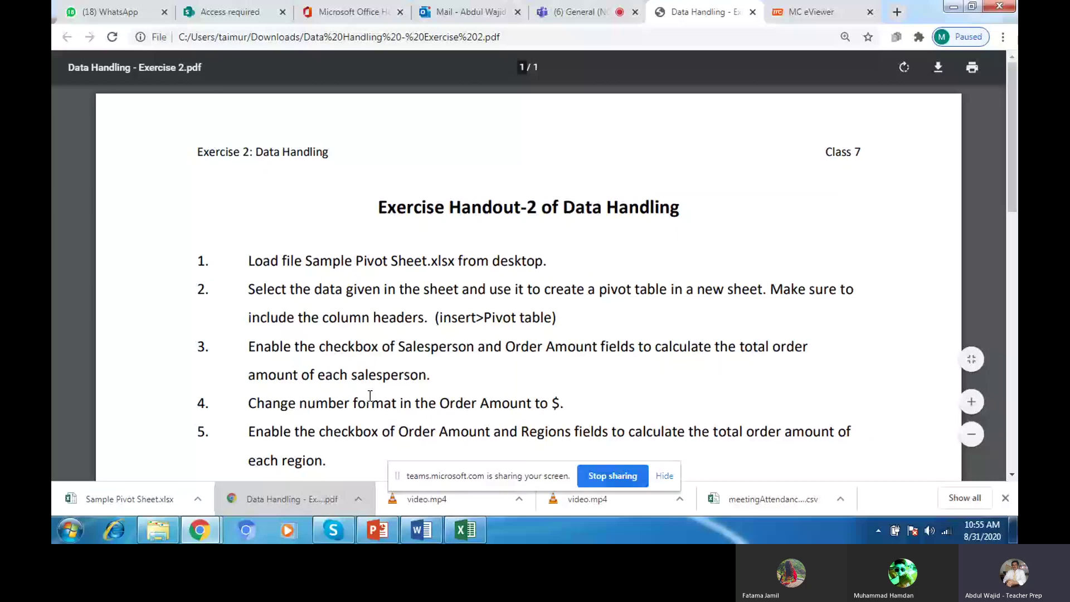
click(112, 496)
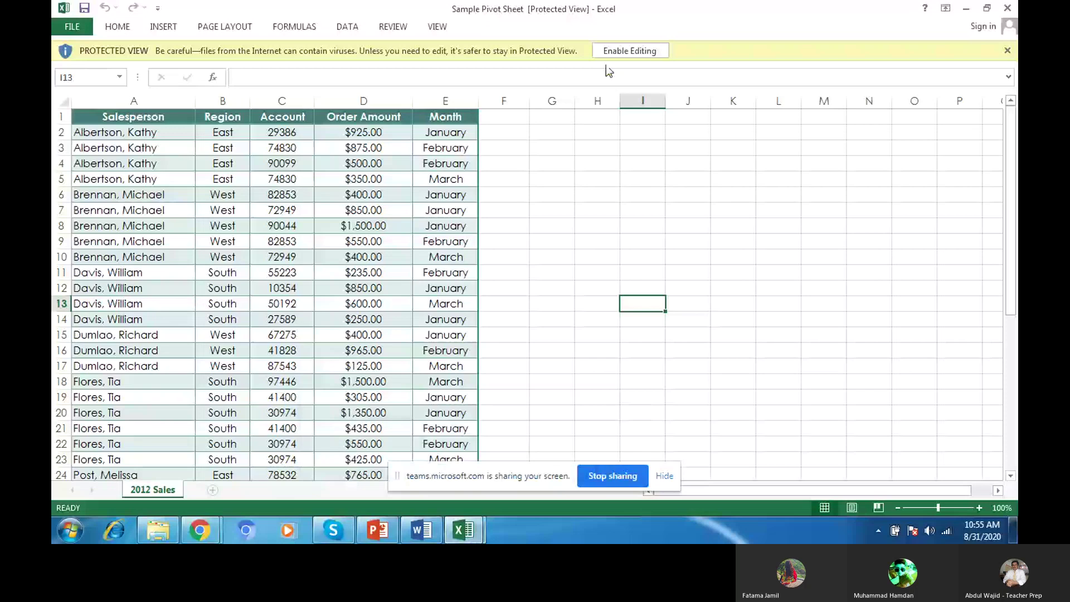
Step: Enable editing in Sample Pivot Sheet.xlsx and switch back to the Data Handling PDF
click(612, 50)
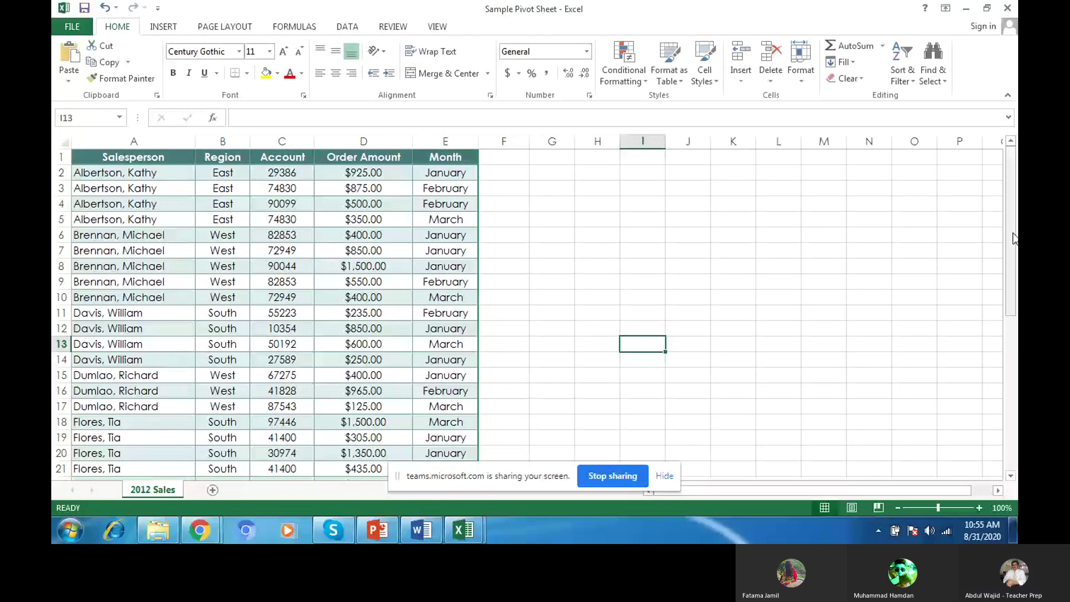
drag(1013, 238, 575, 340)
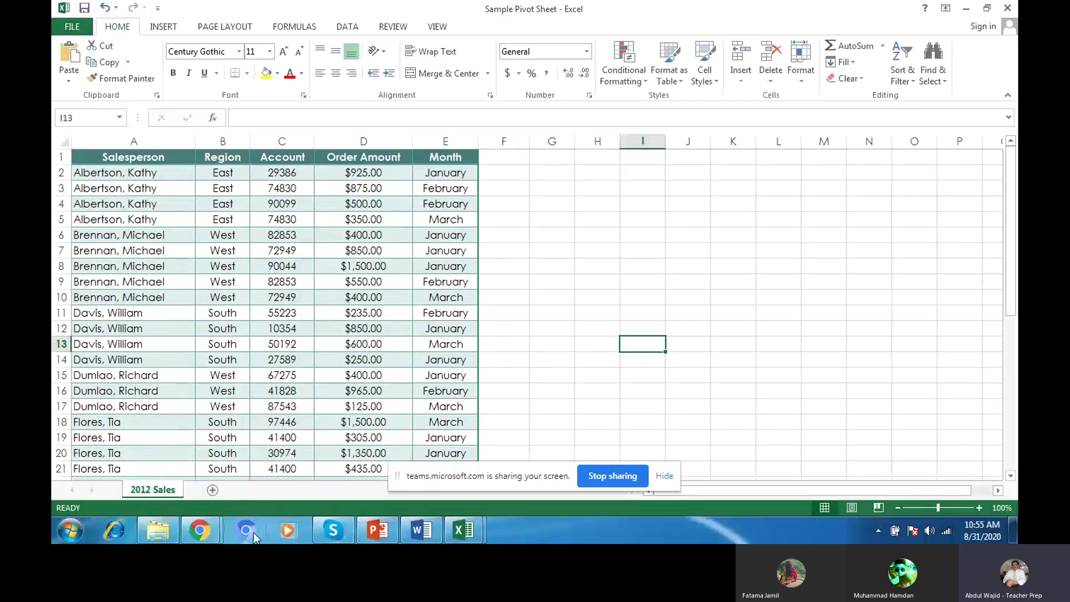
click(213, 539)
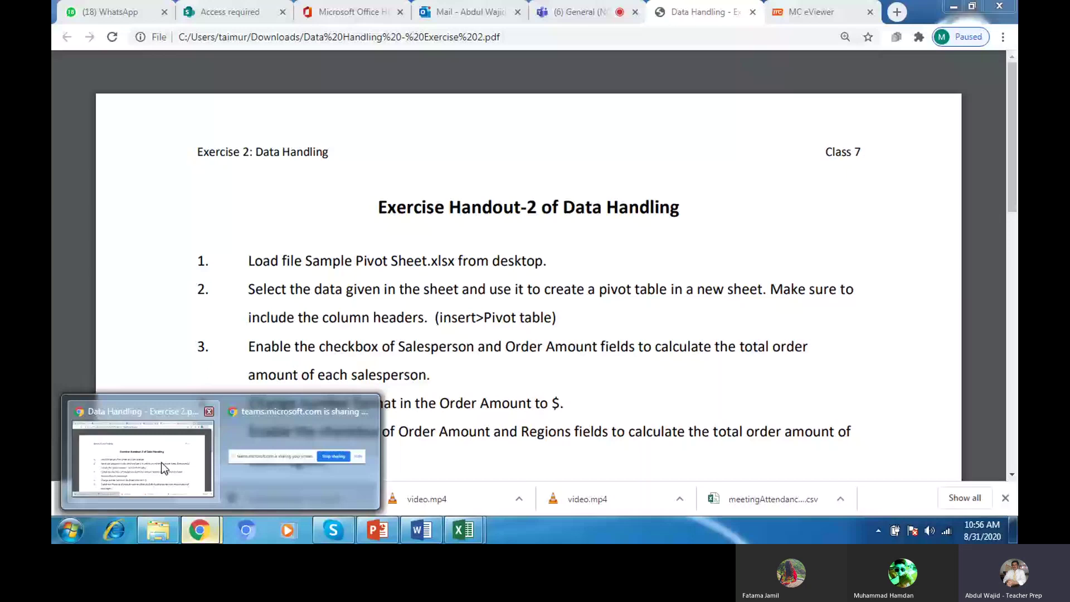
click(162, 462)
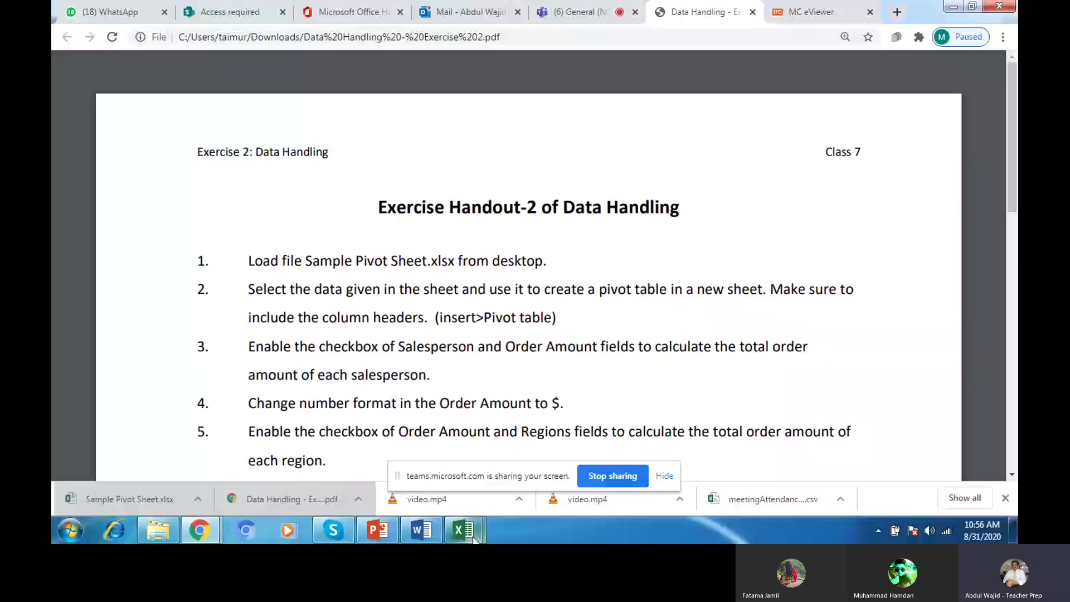
Step: Close Book1 without saving, leaving the 2012 Sales data with the INSERT tab showing
click(472, 536)
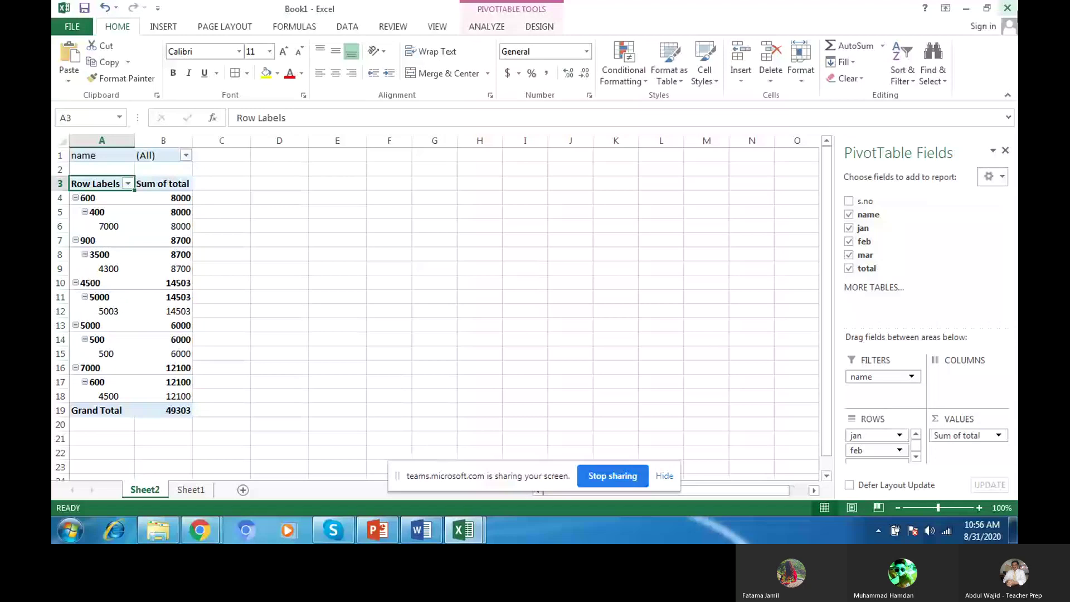
click(1008, 8)
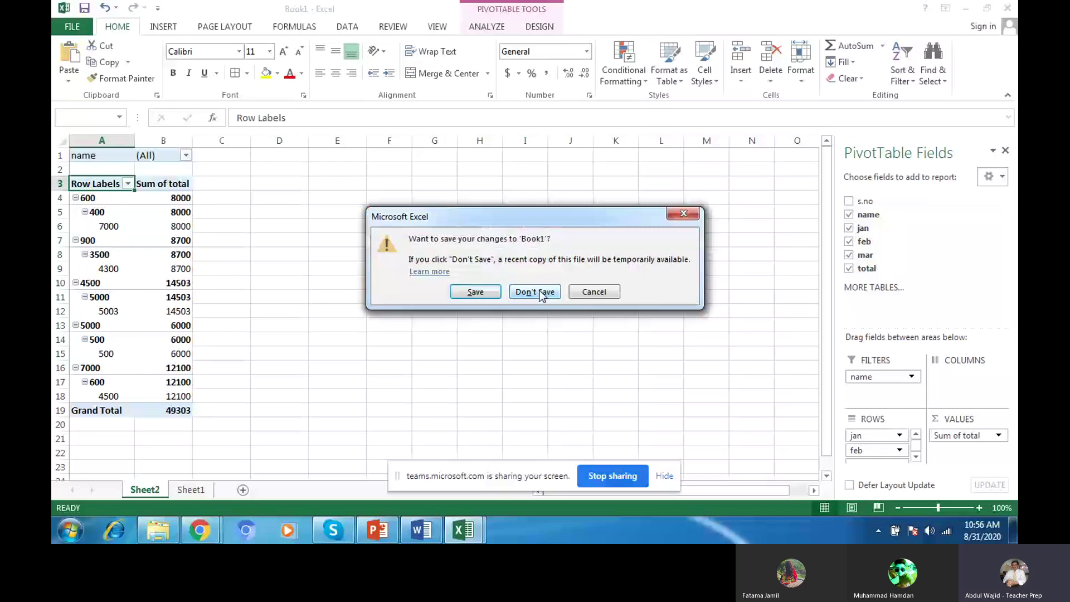
click(535, 292)
click(162, 28)
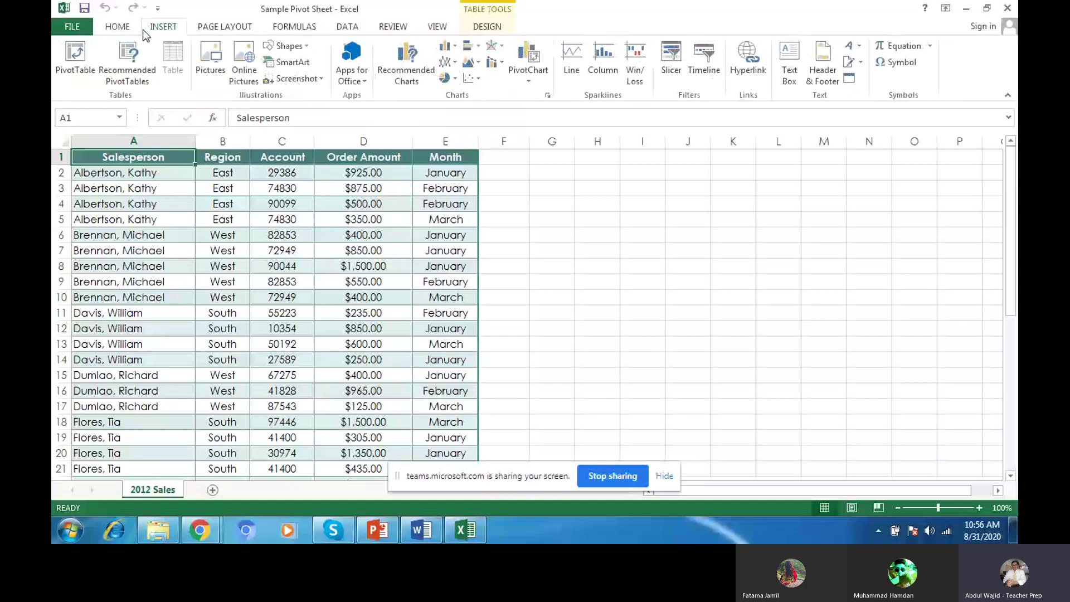
Step: Insert a PivotTable from Table1 onto a new worksheet
click(74, 58)
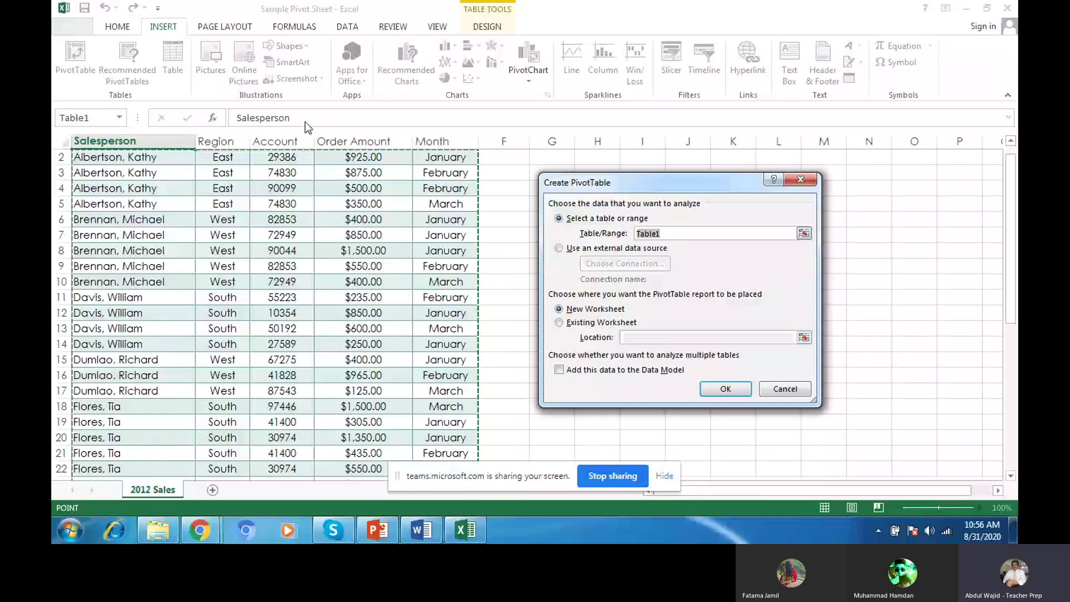
drag(1010, 240, 738, 389)
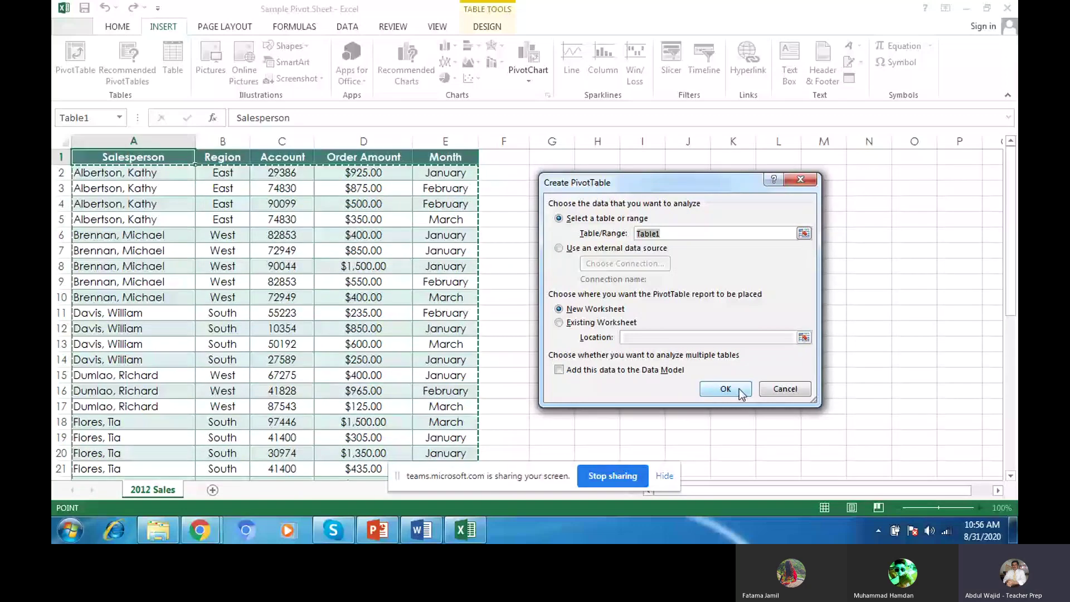
click(559, 324)
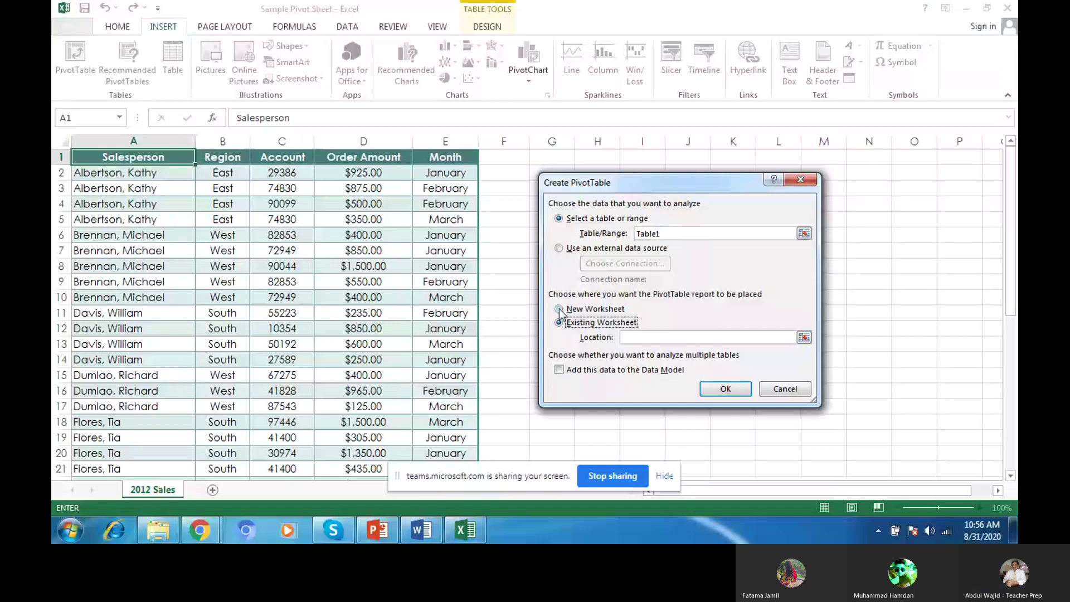
click(559, 310)
click(998, 302)
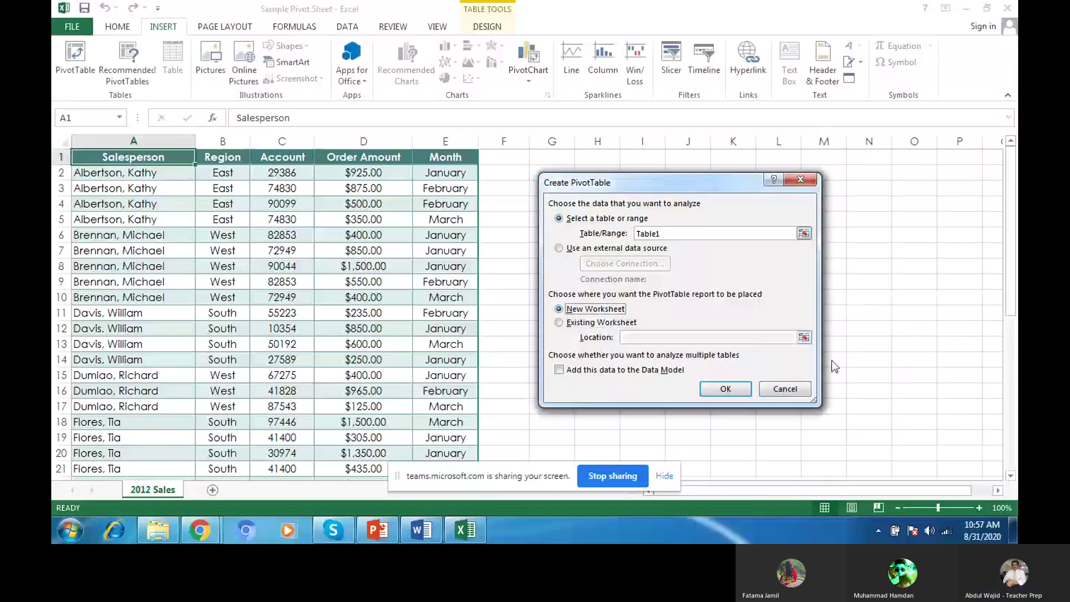
click(725, 389)
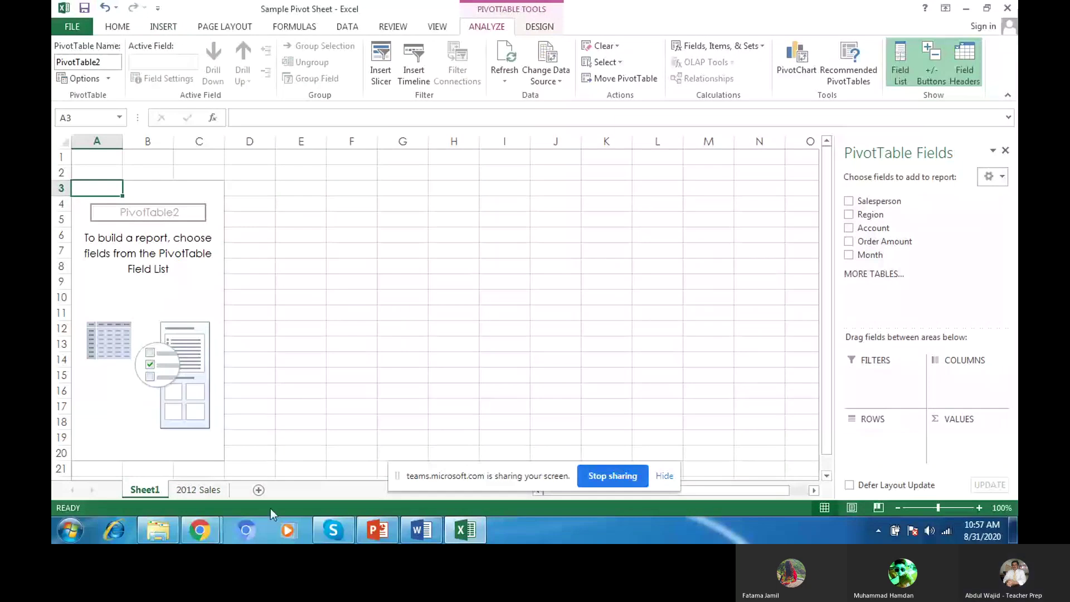
Step: Review handout instruction 3 on Salesperson and Order Amount, then return to Excel's empty PivotTable2
key(alt+Tab)
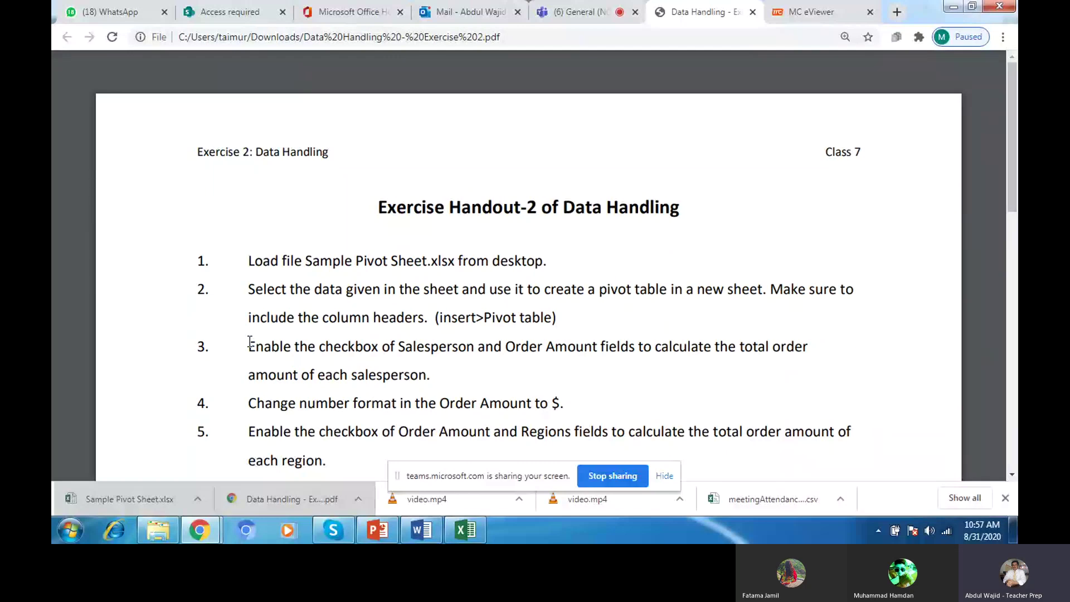
drag(249, 341, 437, 372)
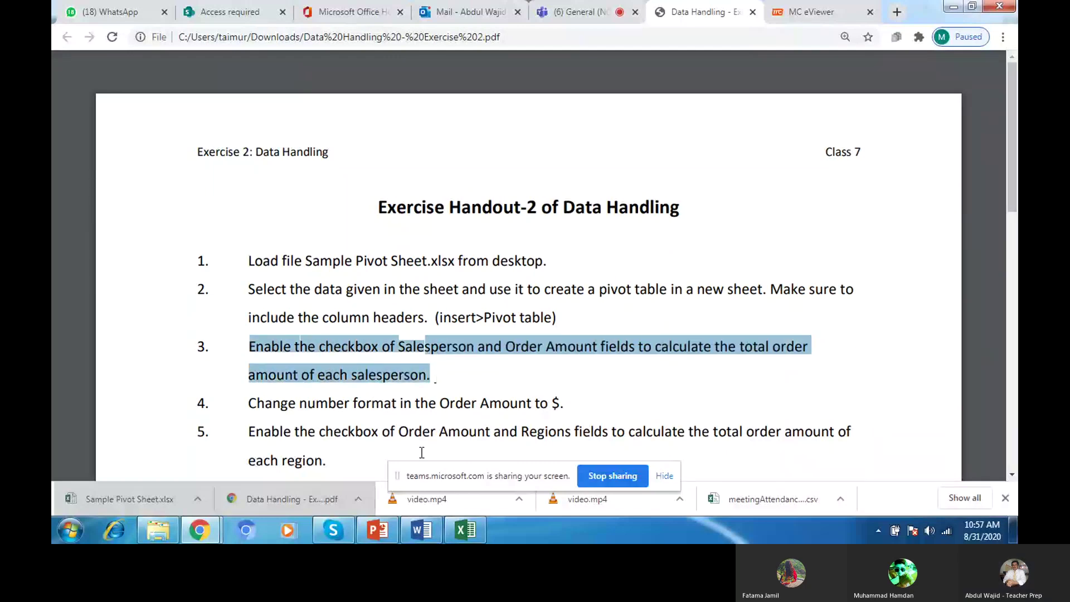
click(464, 531)
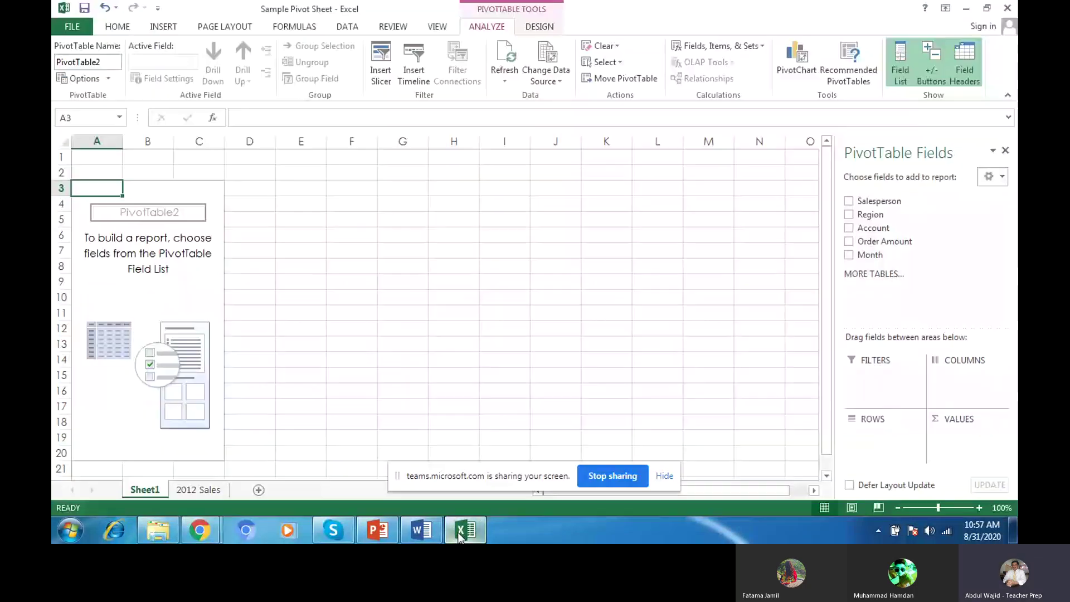
Step: Add Salesperson as rows and Order Amount as summed values, checking the handout
click(847, 202)
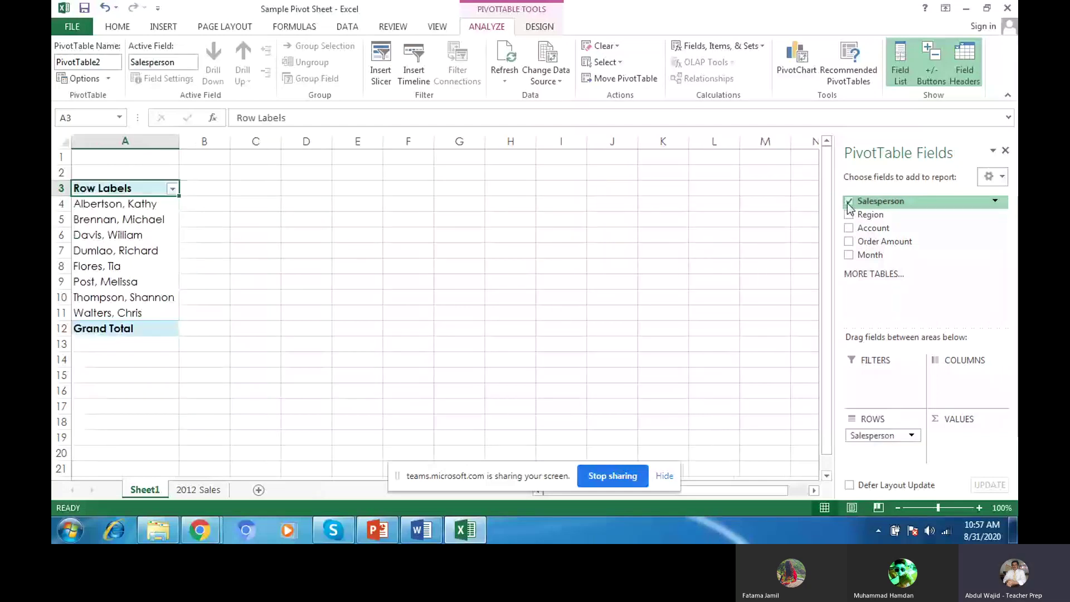
click(849, 242)
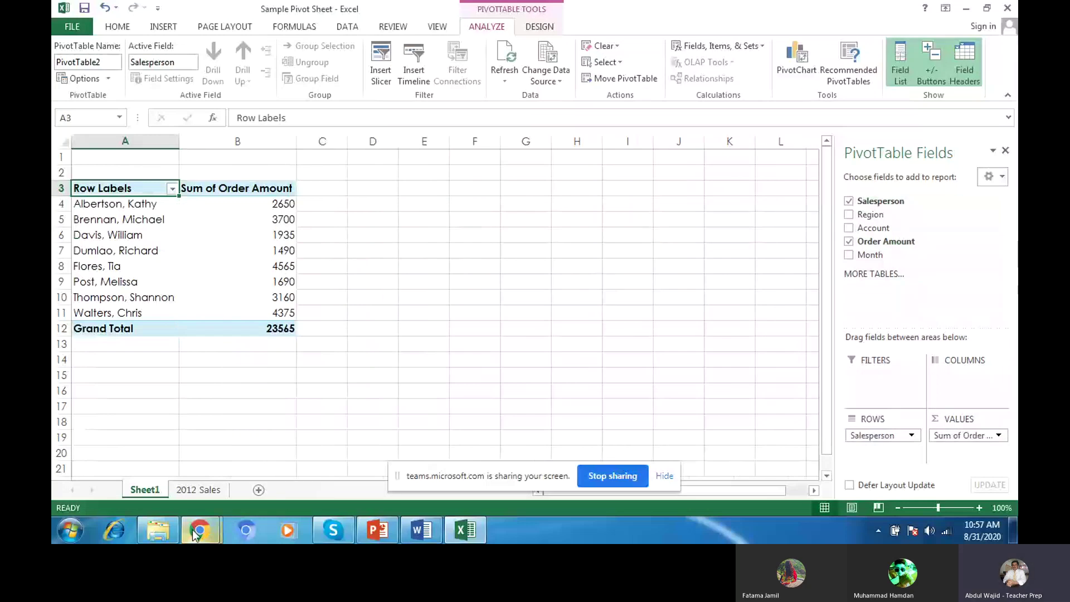
mouse_move(194, 535)
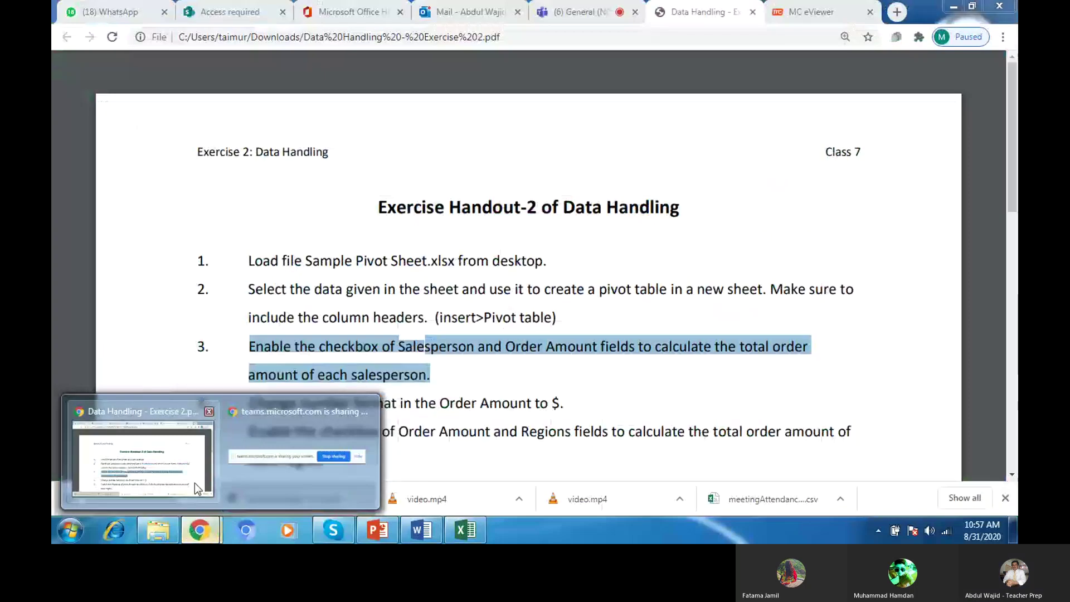
click(195, 483)
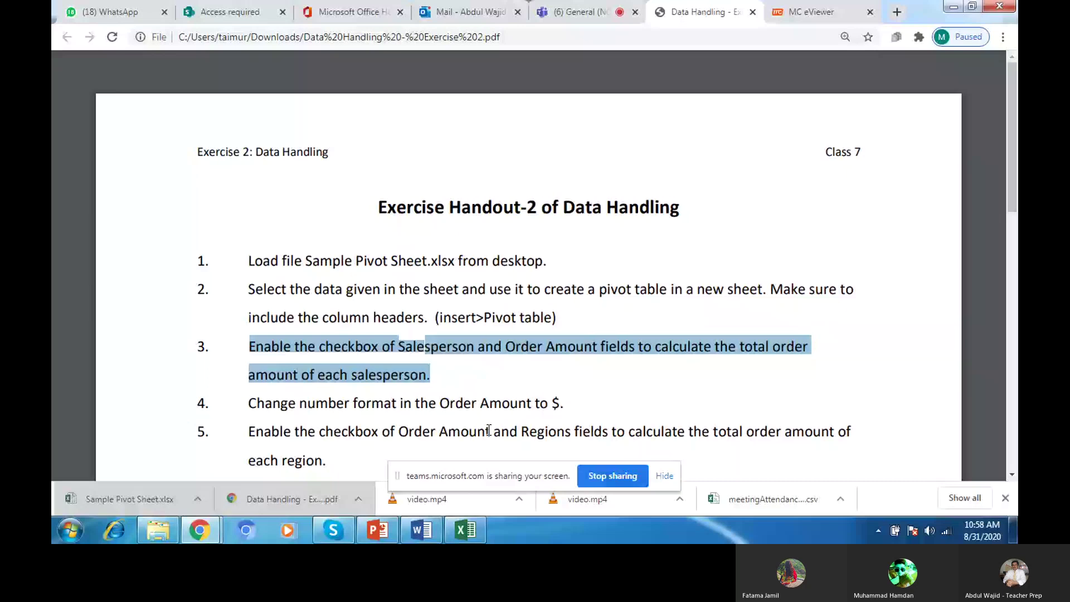
click(476, 539)
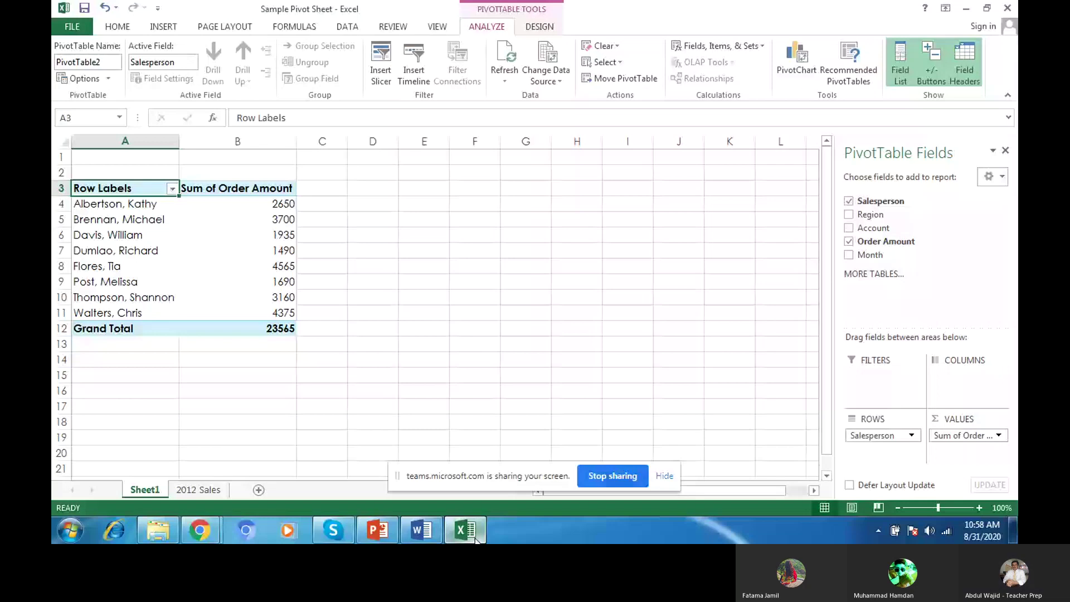
Step: Try Order Amount in COLUMNS, then move it back to VALUES
click(878, 276)
click(786, 331)
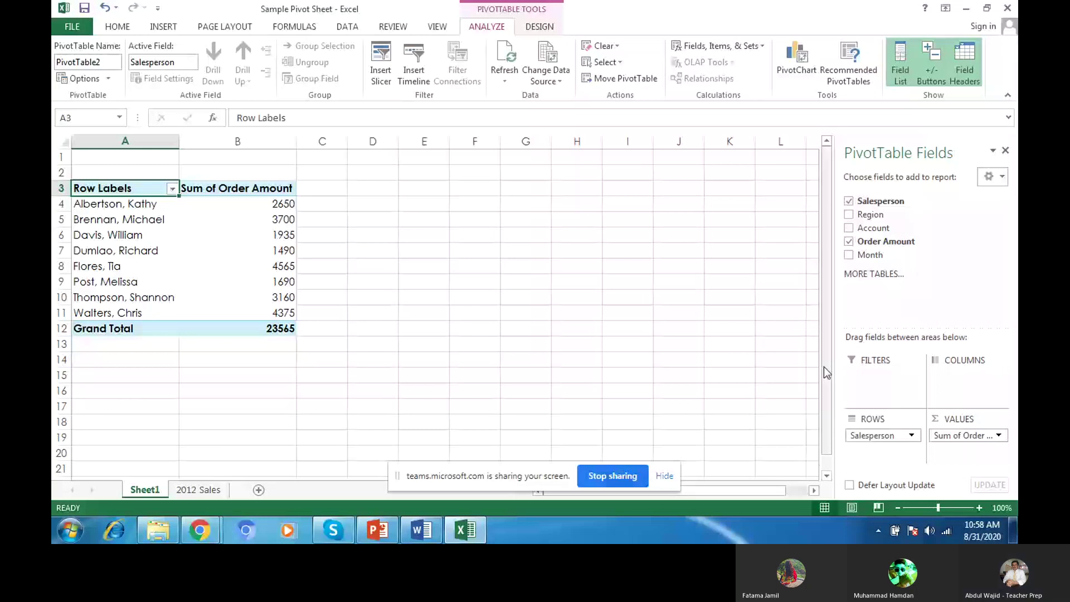
drag(963, 435, 950, 381)
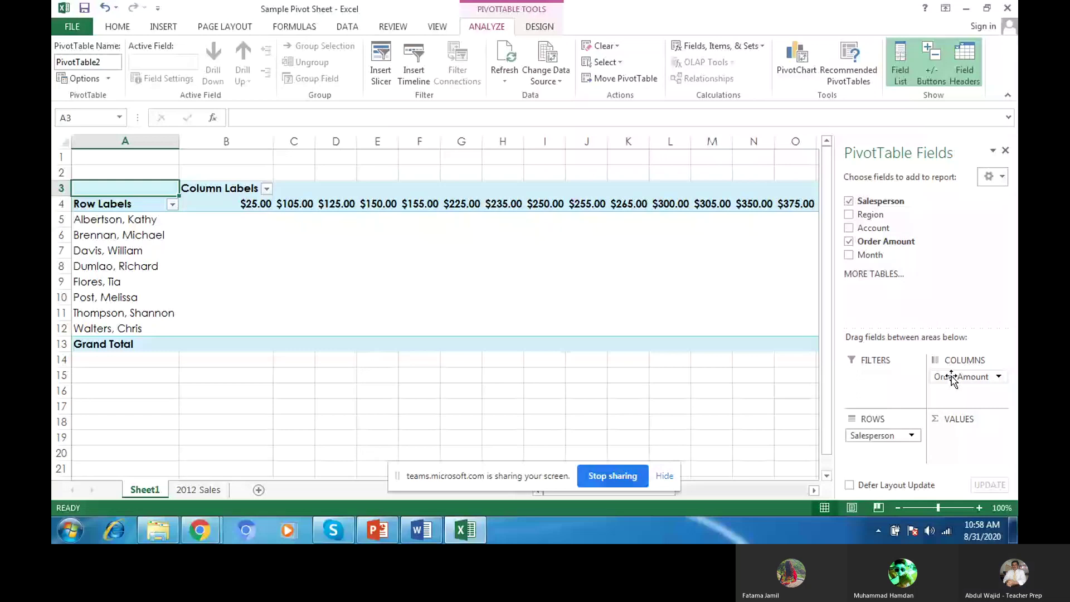
drag(951, 376, 957, 435)
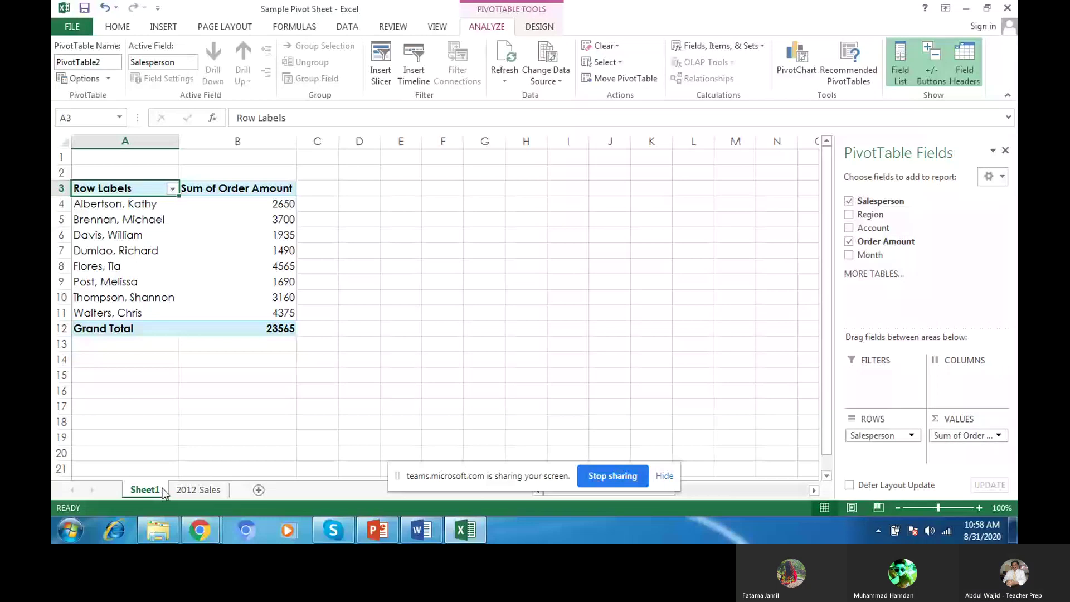
Step: Move Sheet1 after the 2012 Sales sheet and bring the handout PDF forward
mouse_move(164, 492)
mouse_down()
mouse_move(217, 490)
mouse_move(196, 489)
mouse_up()
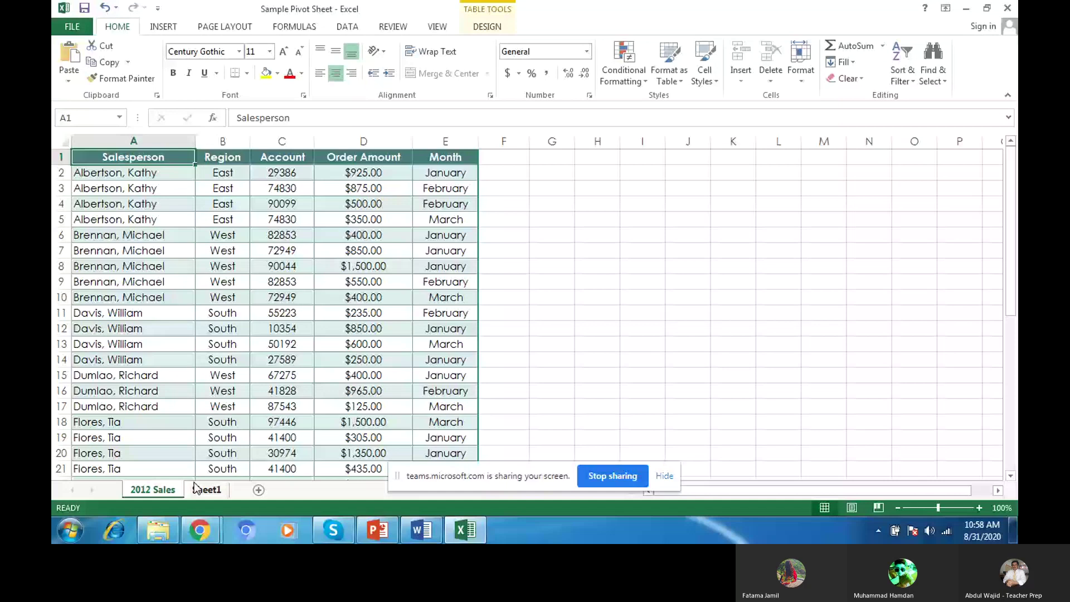
click(198, 490)
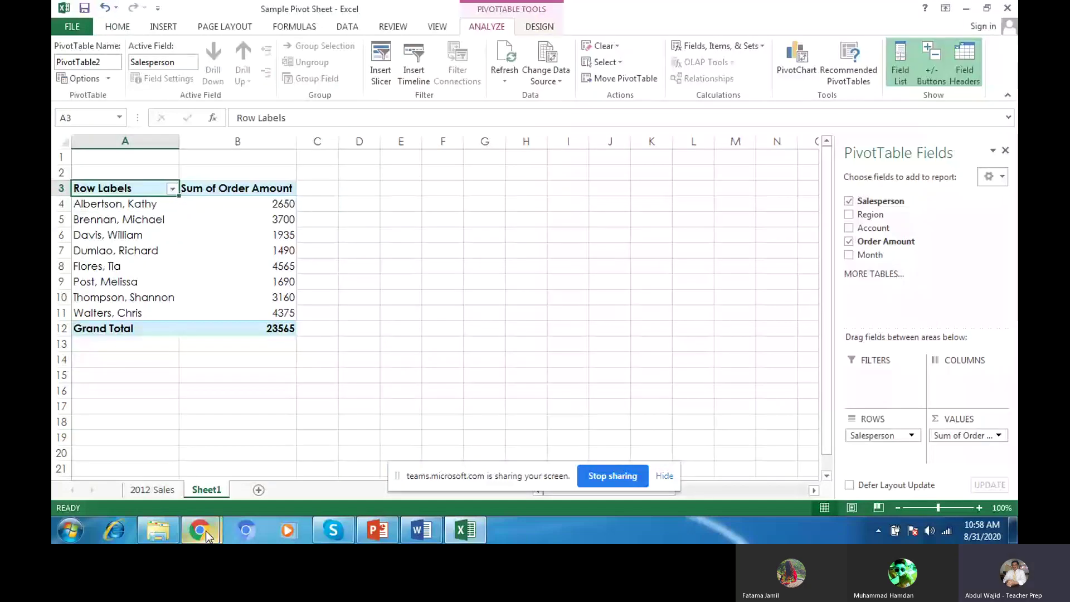
click(205, 530)
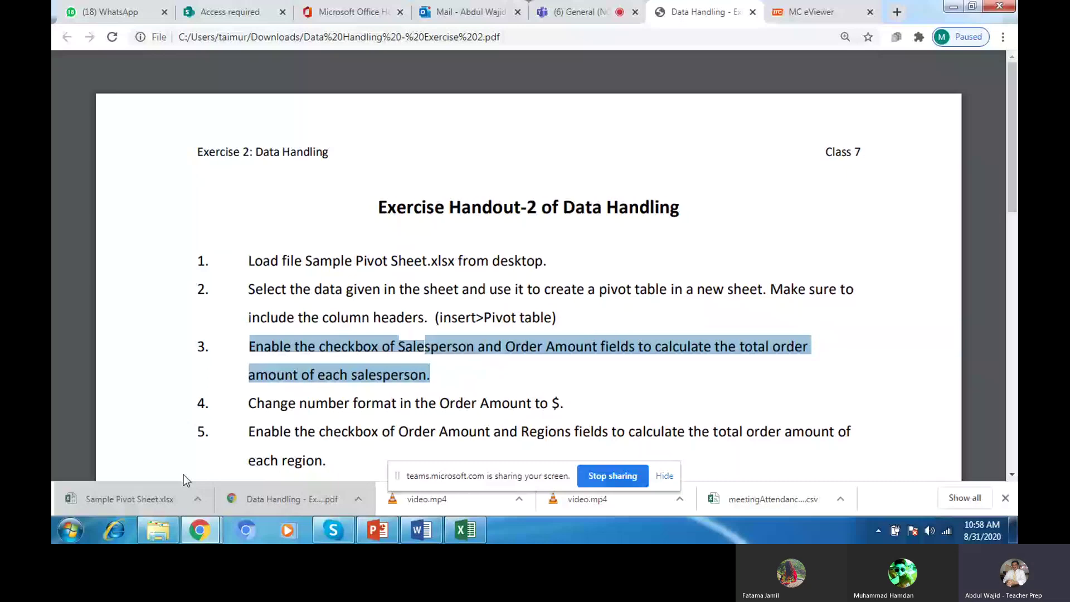
Step: Highlight handout step 4 on dollar formatting, then return to the PivotTable2 sheet
drag(248, 403, 568, 394)
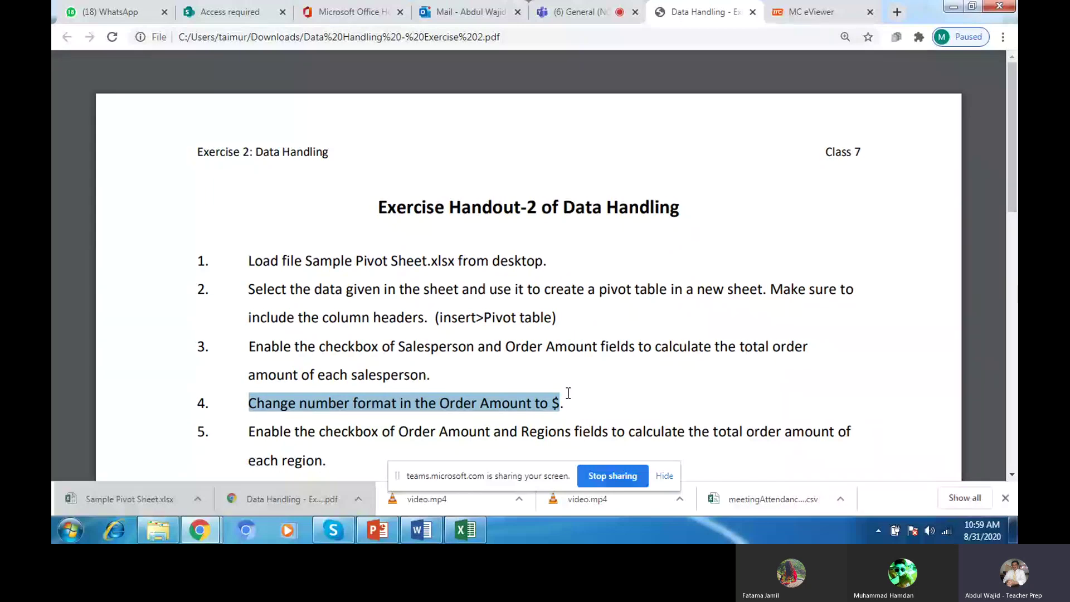
click(469, 530)
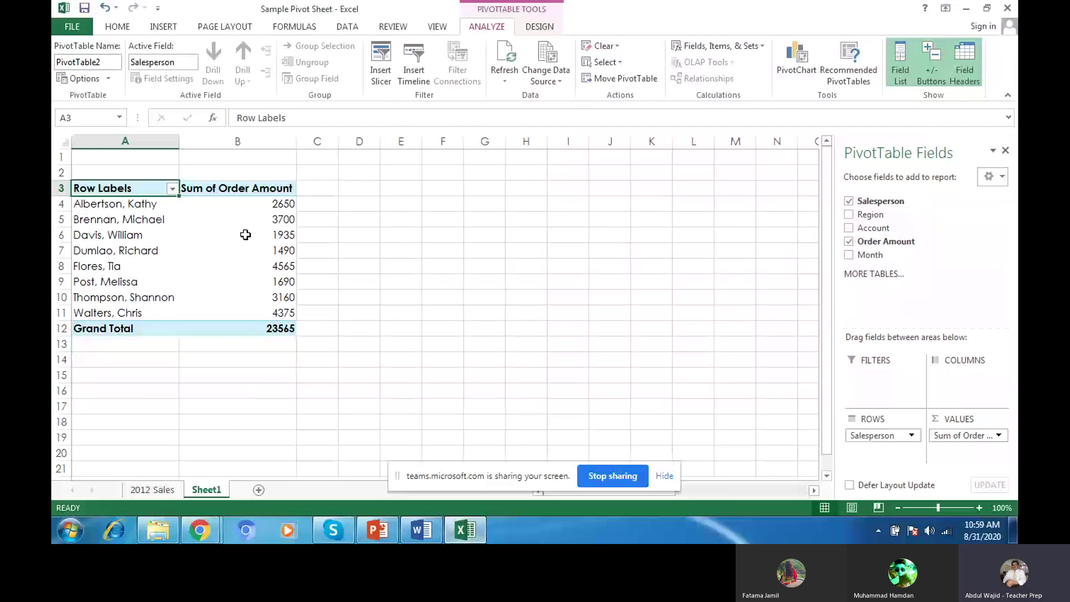
Step: Apply $ Accounting format to salesperson totals B4:B12, after checking the 2012 Sales currency format
click(247, 202)
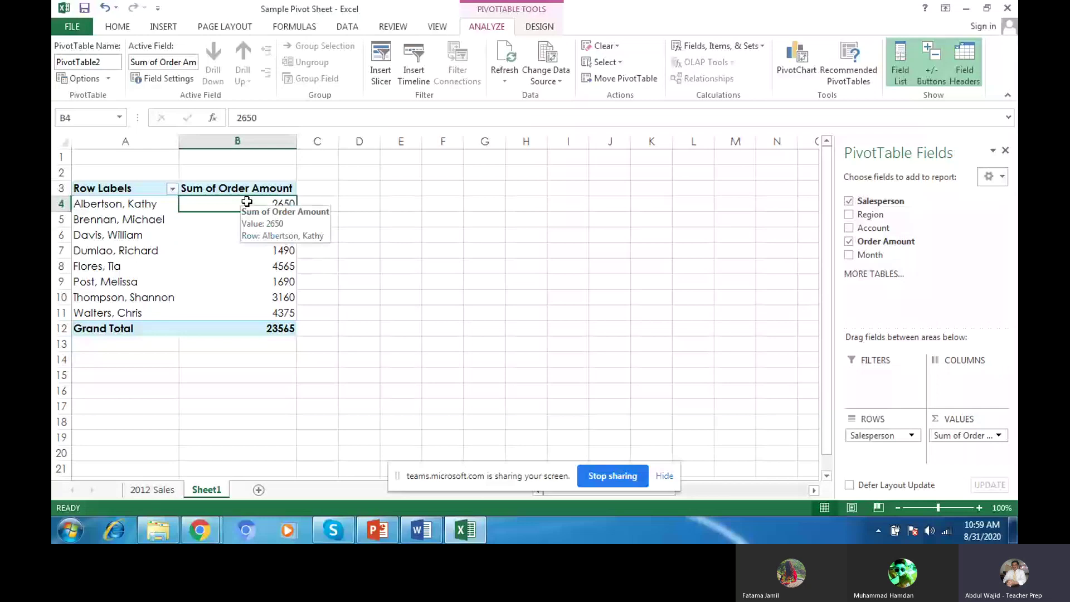
drag(247, 201, 261, 312)
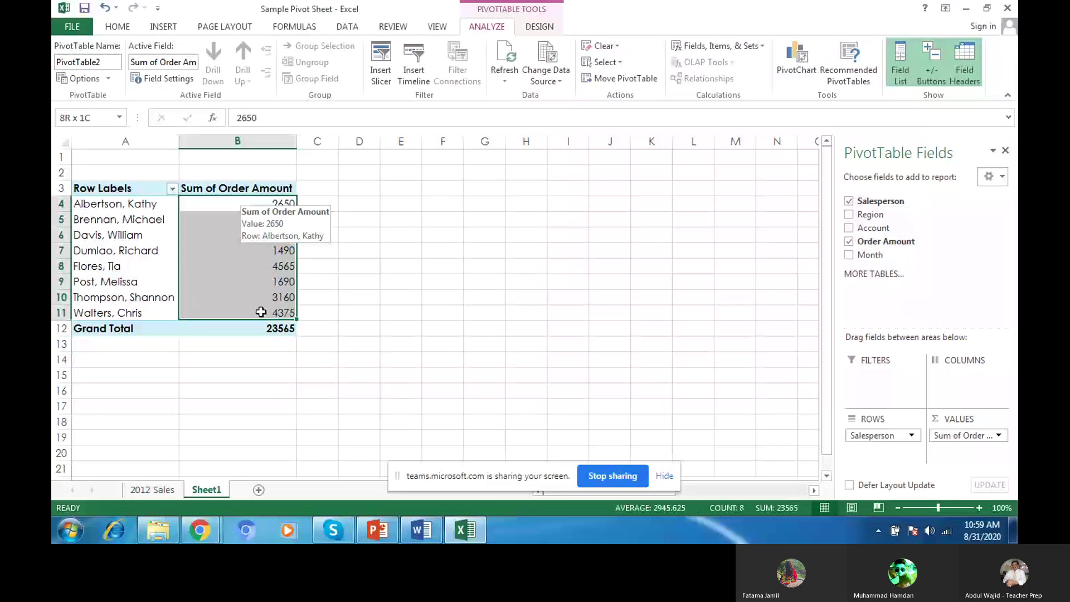
key(ctrl+Page_Up)
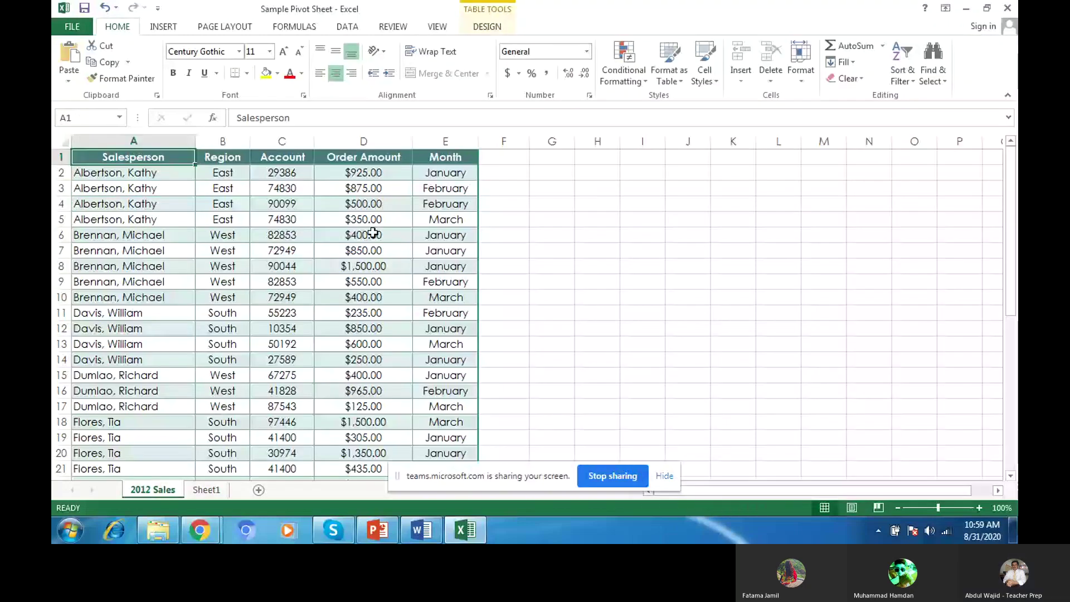
click(380, 175)
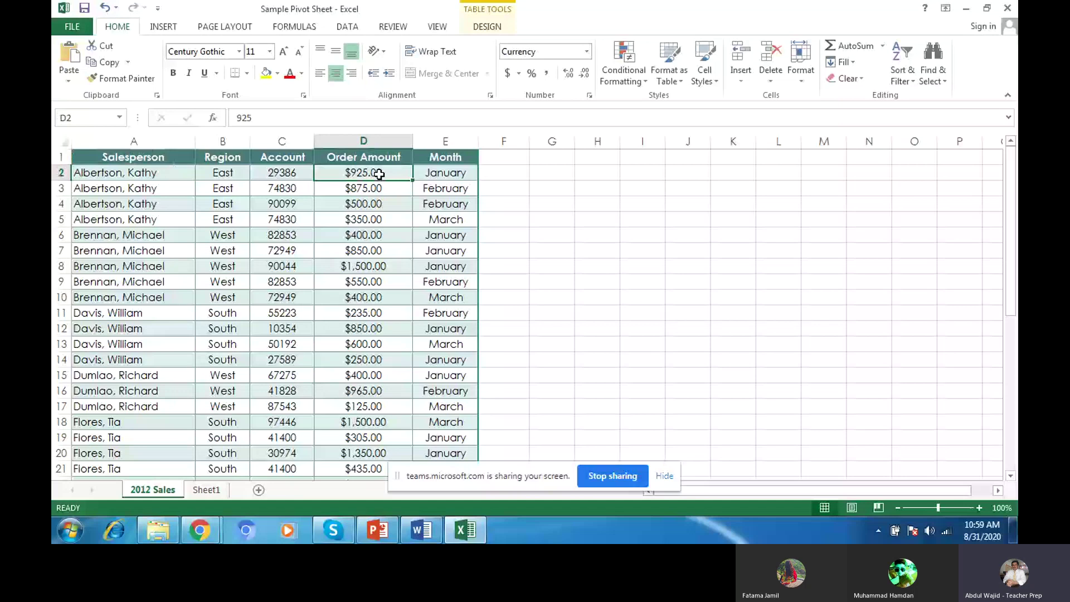
key(ctrl+Page_Down)
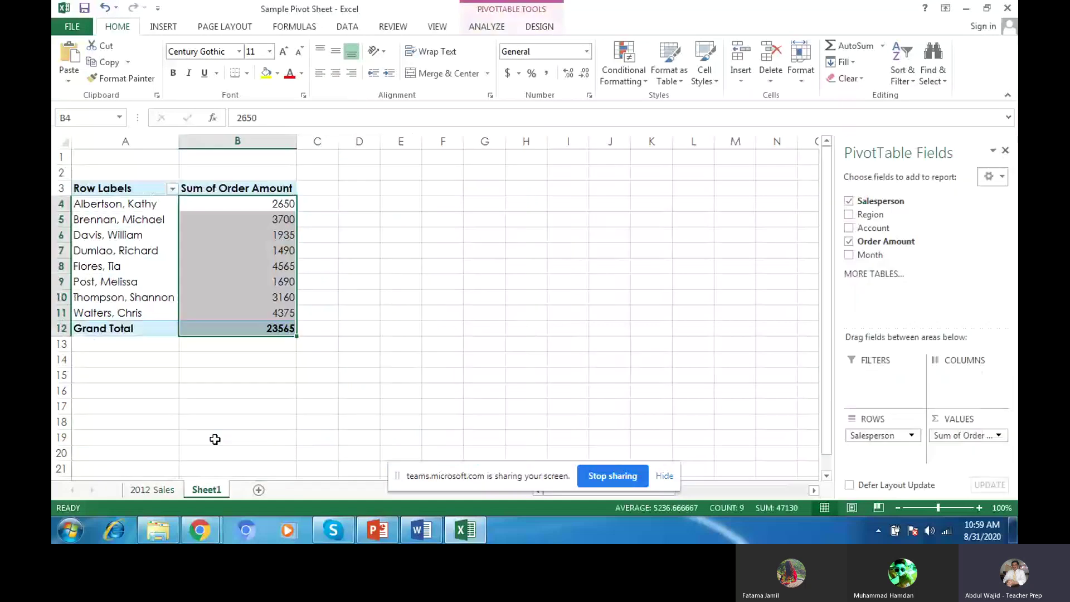
click(509, 75)
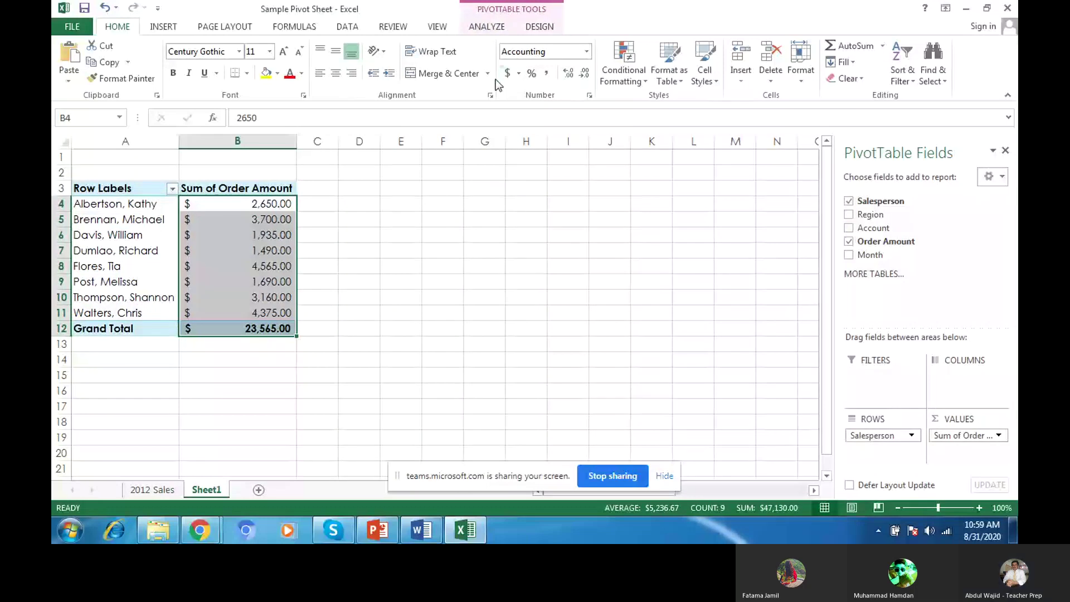
click(134, 187)
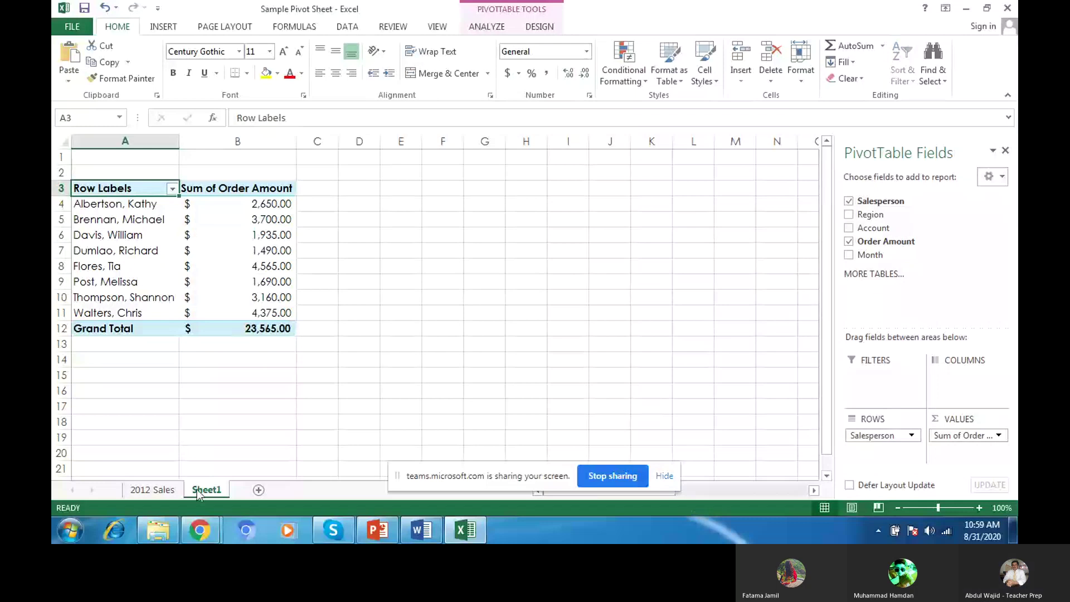
click(203, 533)
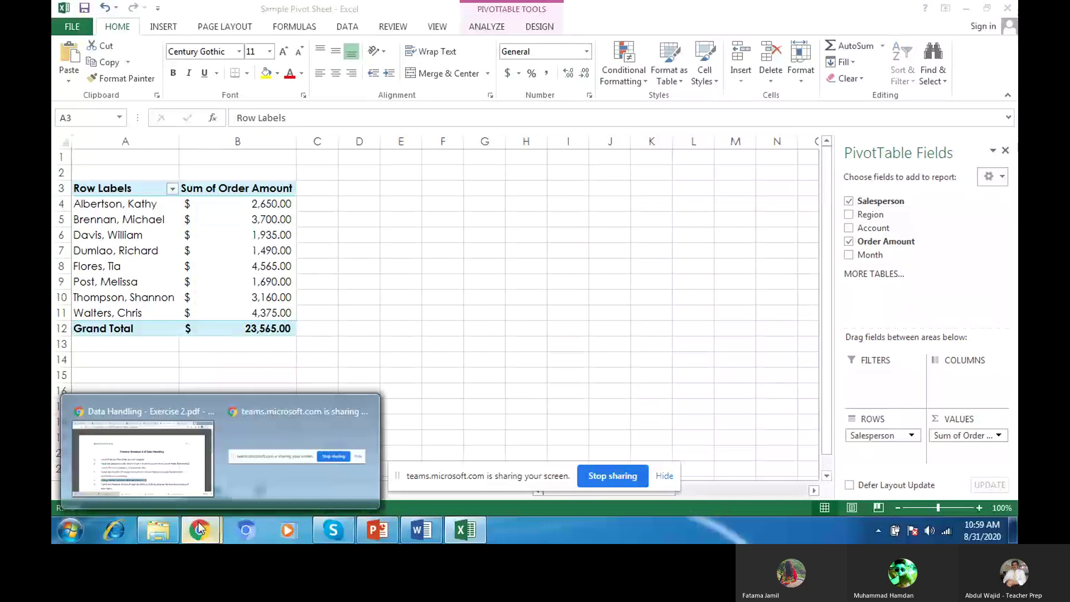
Step: Highlight step 5 of the PDF handout, on order totals per region, and bring Excel back
click(142, 457)
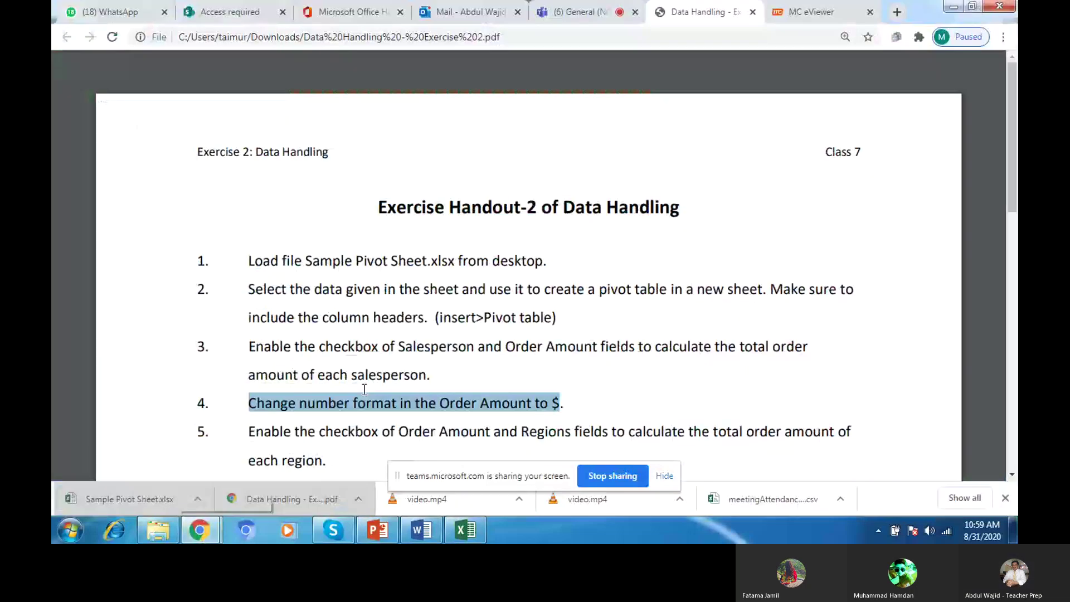
scroll(267, 209, down, 4)
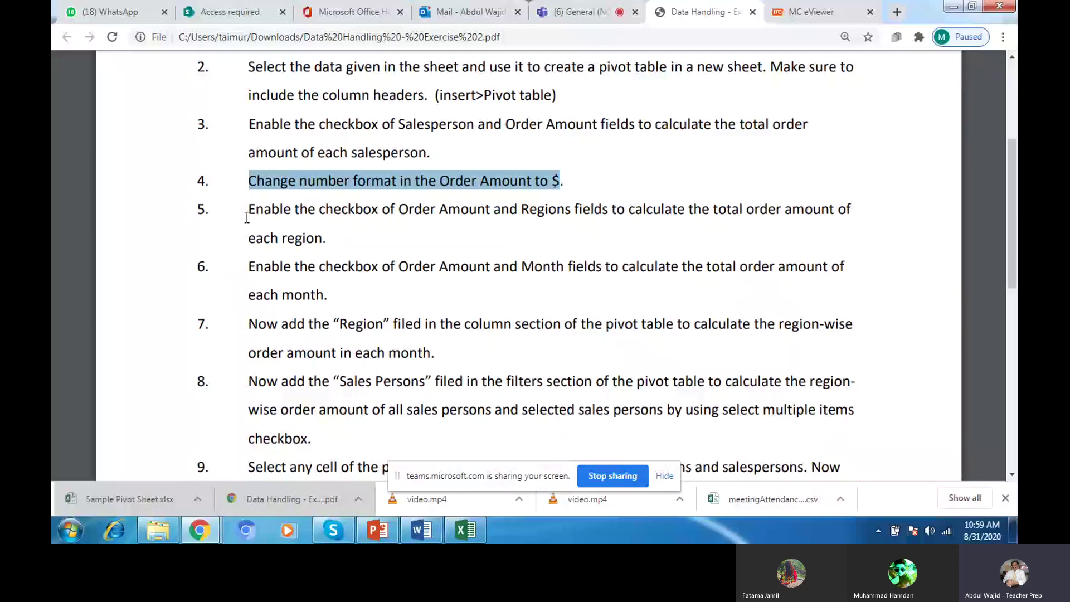
drag(247, 218, 336, 234)
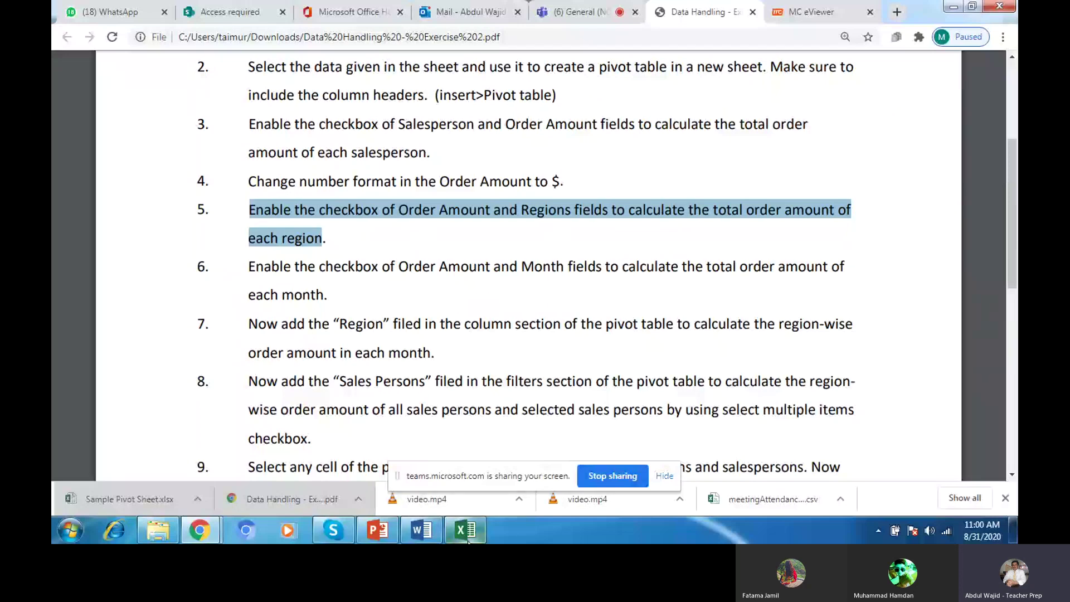
mouse_move(468, 541)
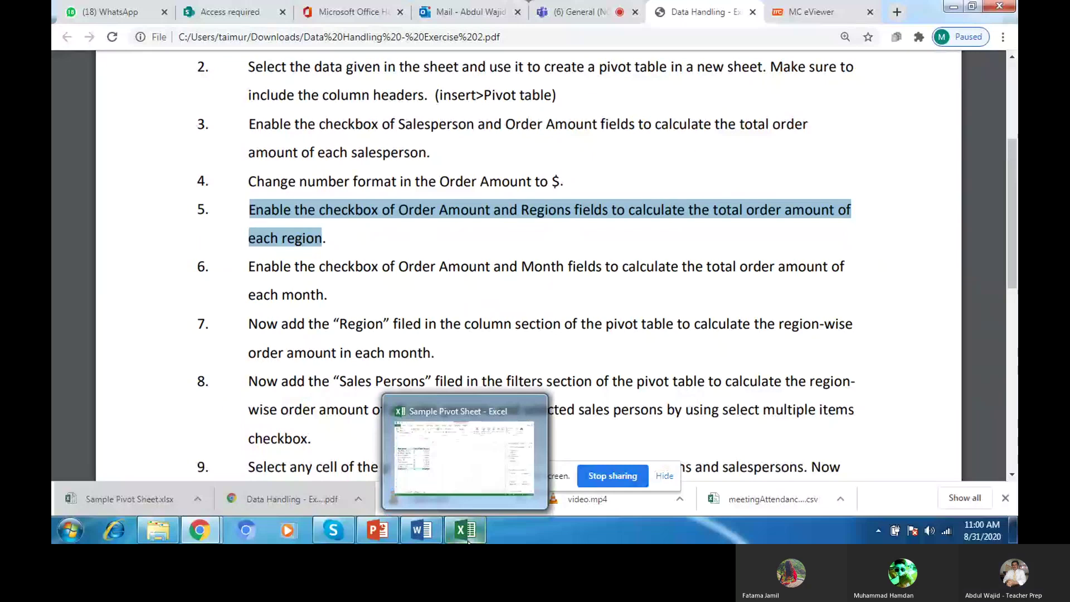
click(469, 532)
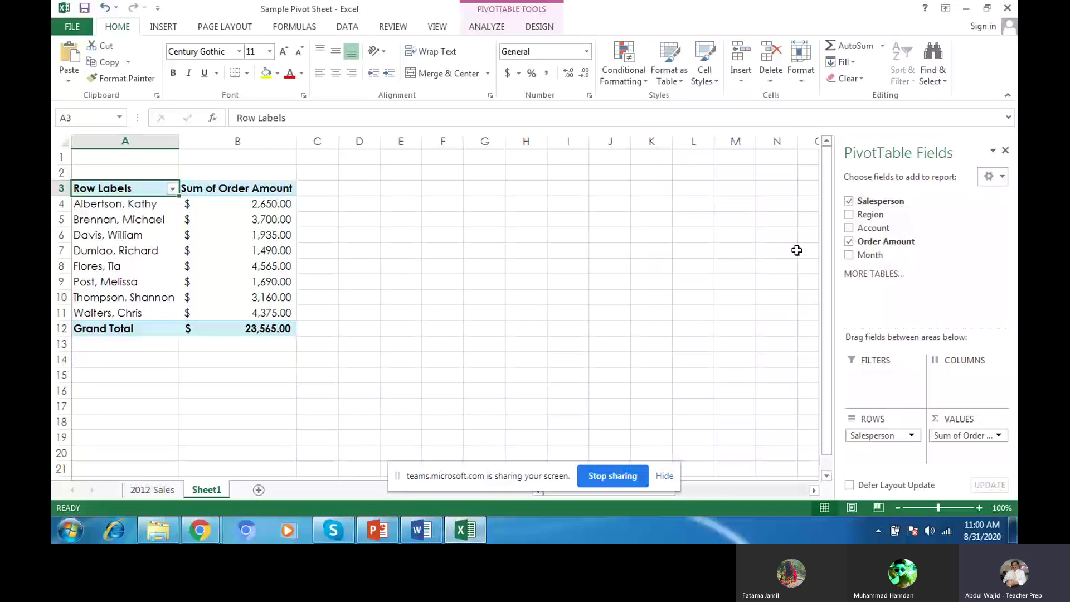
Step: Tick Region, then move it from Rows into Filters so it shows (All) above the totals
click(848, 215)
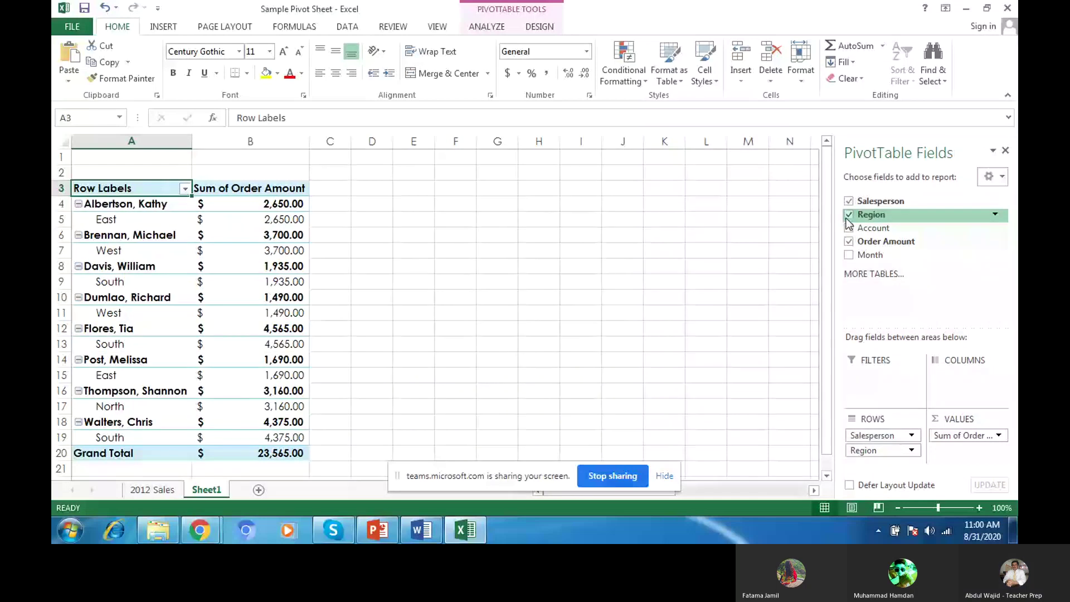
drag(827, 230, 828, 256)
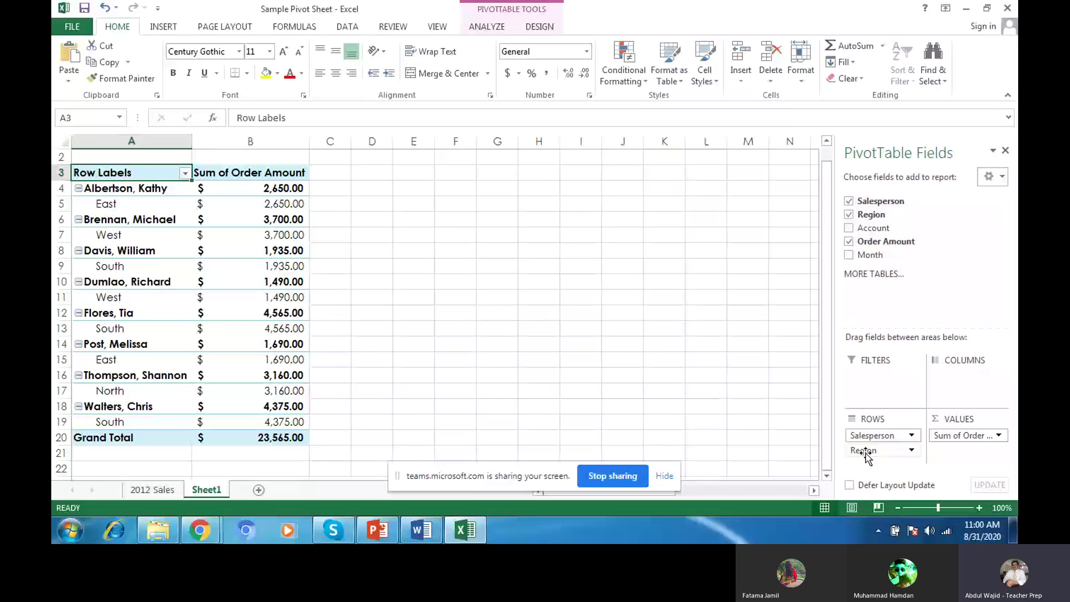
drag(863, 452, 881, 377)
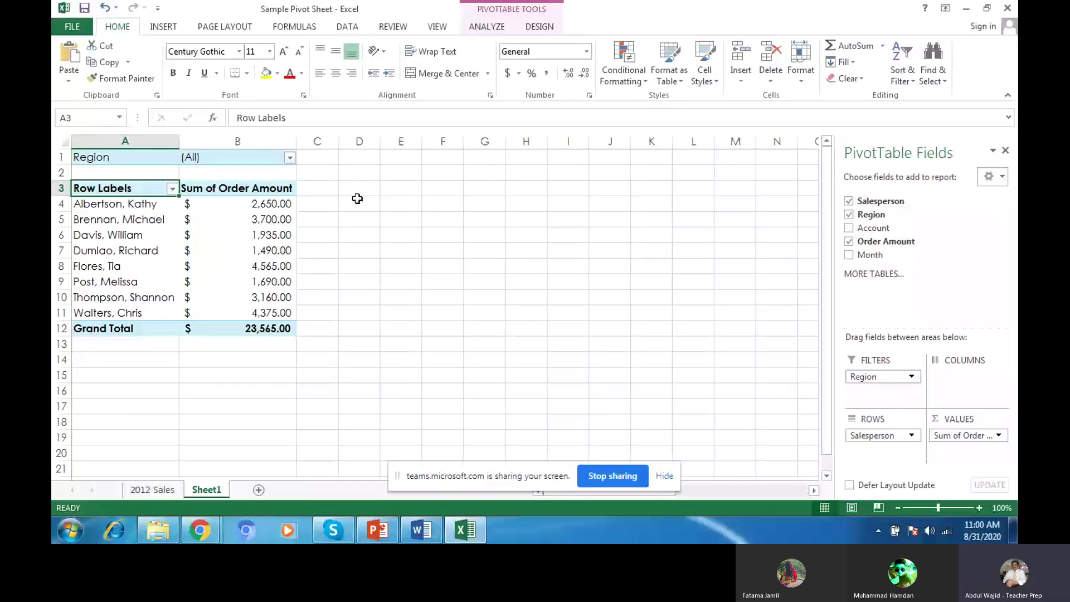
Step: Try the Region filter with East, then (All), and move Region into Columns
click(290, 158)
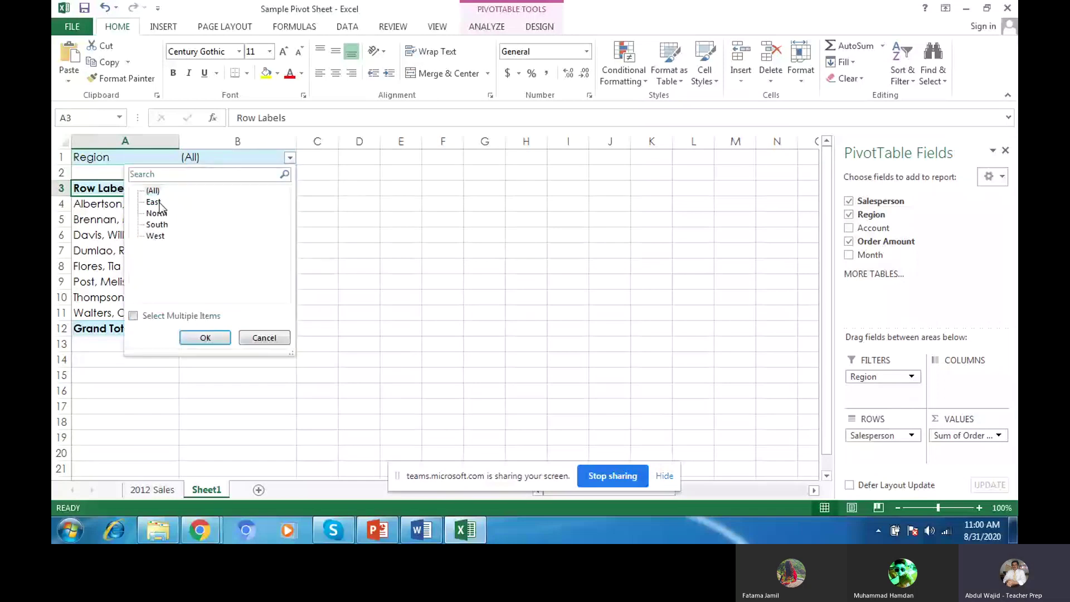
click(158, 203)
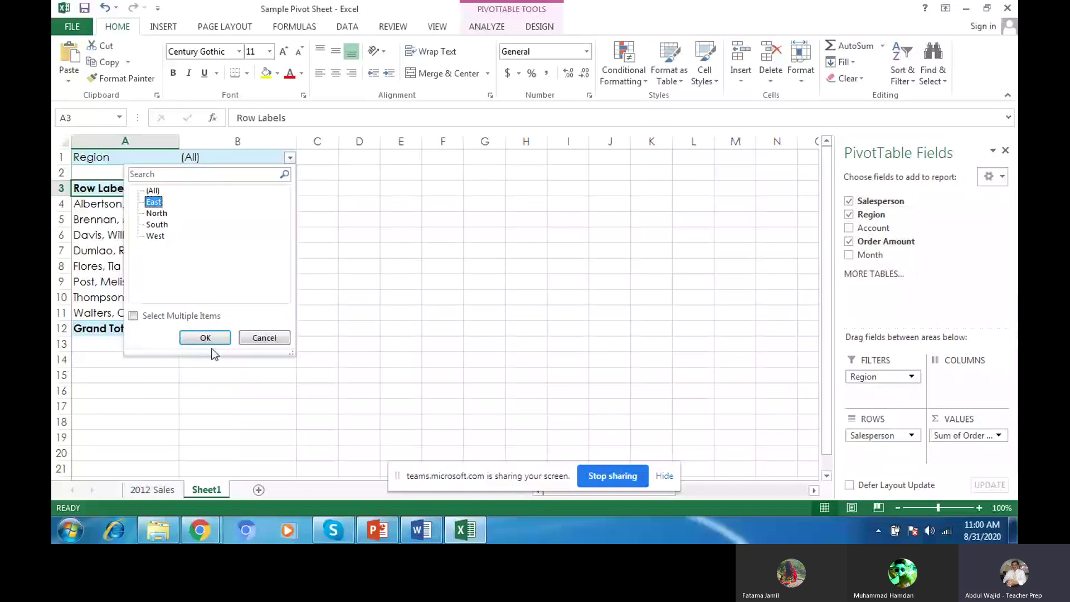
click(207, 338)
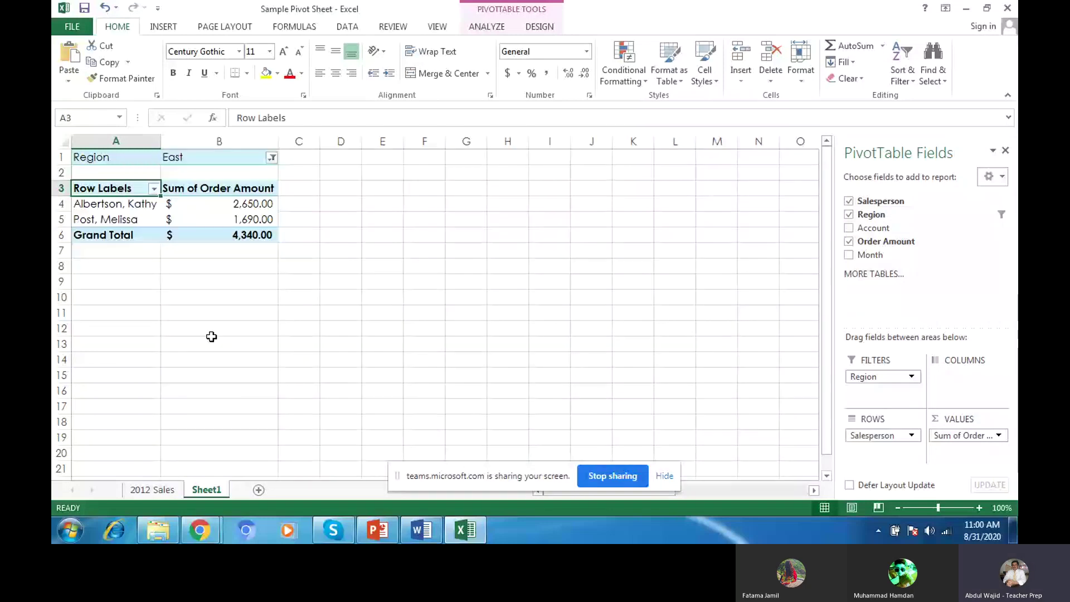
click(272, 158)
click(134, 191)
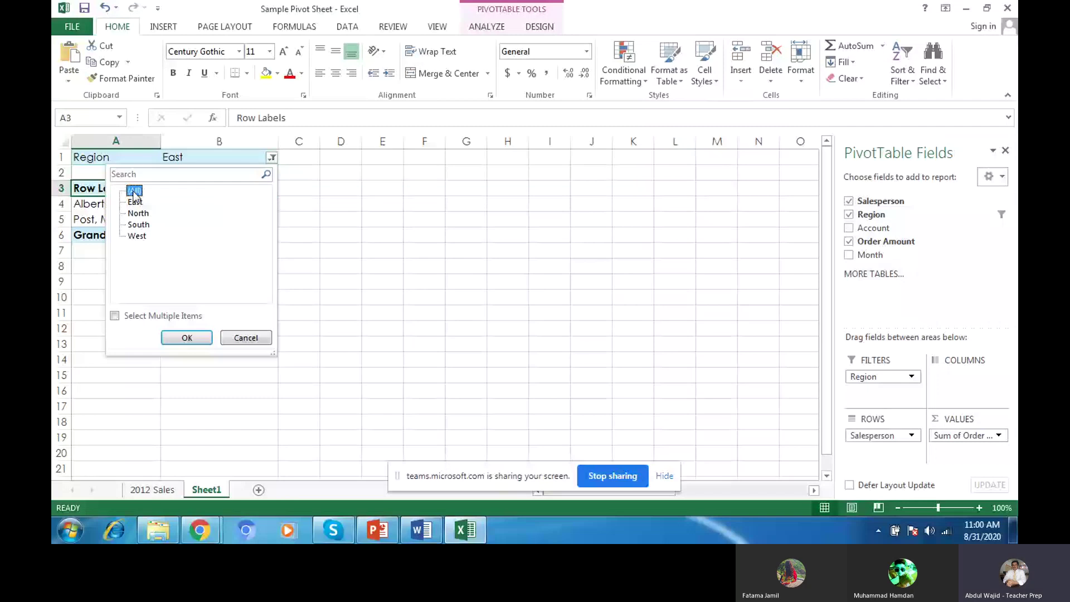
click(189, 337)
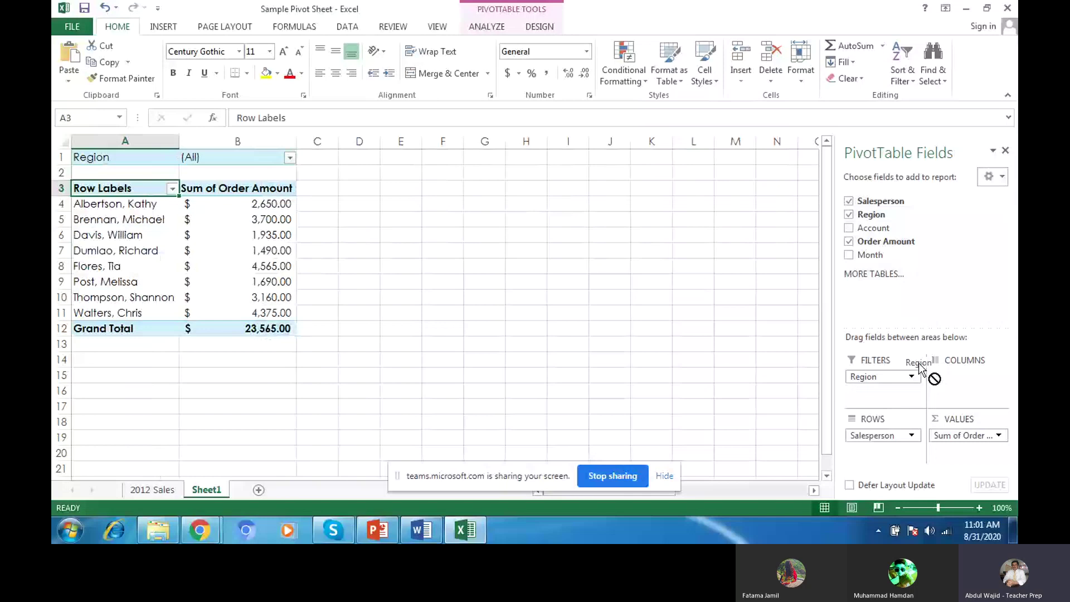
drag(918, 363, 957, 379)
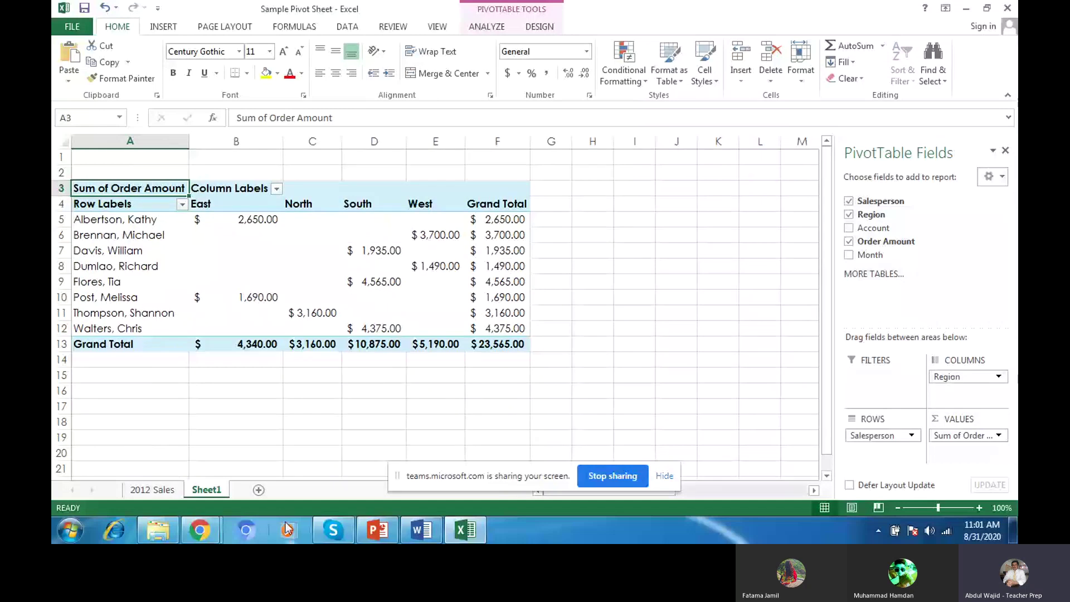
Step: Move Region from Columns back into Rows under Salesperson, checking the PDF handout before and after
click(200, 530)
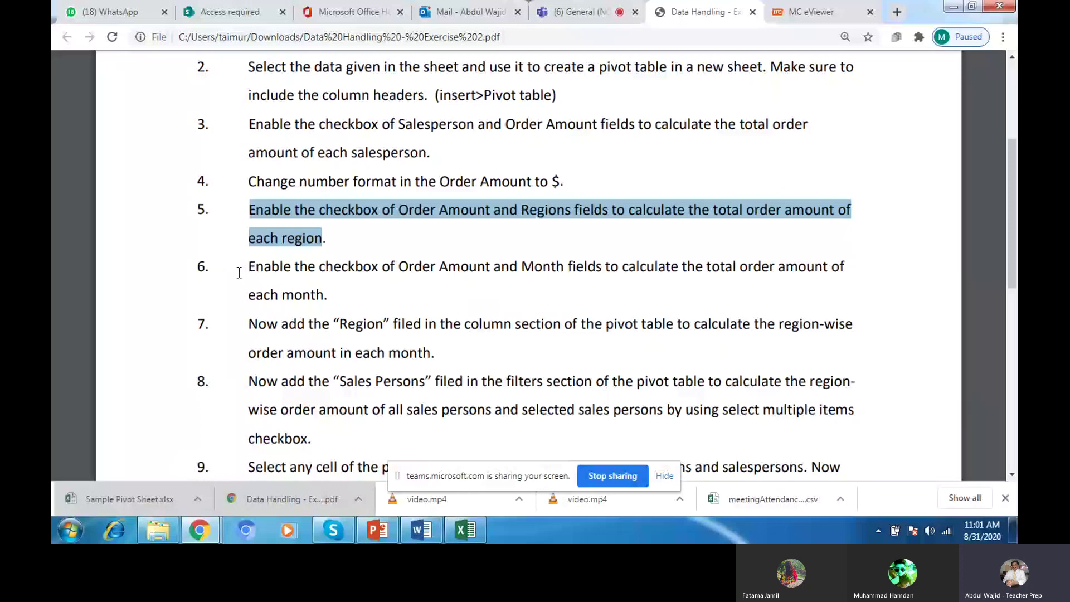
click(465, 530)
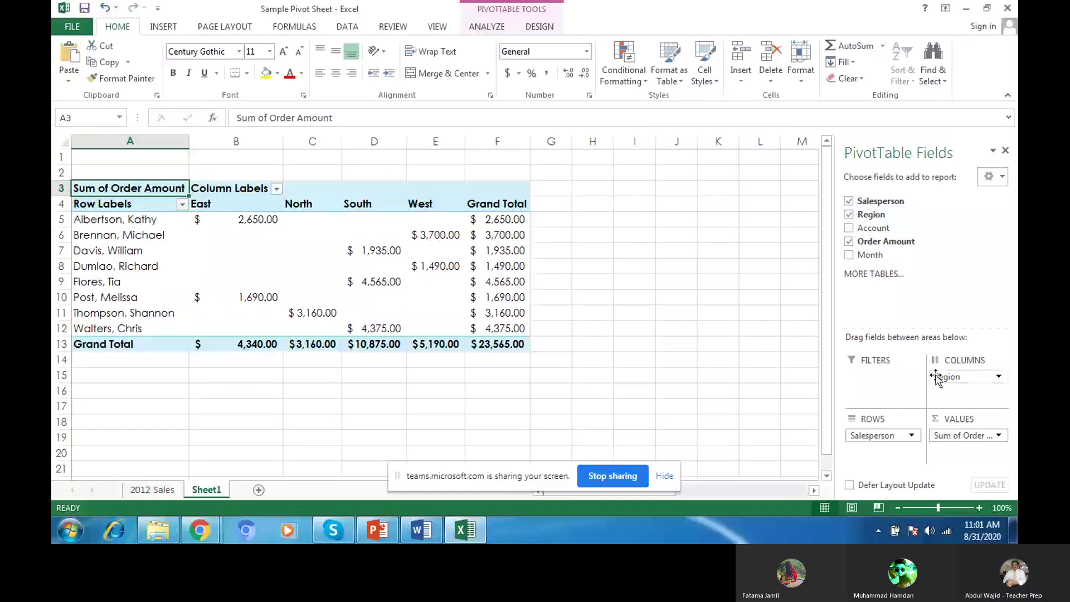
click(936, 377)
click(210, 530)
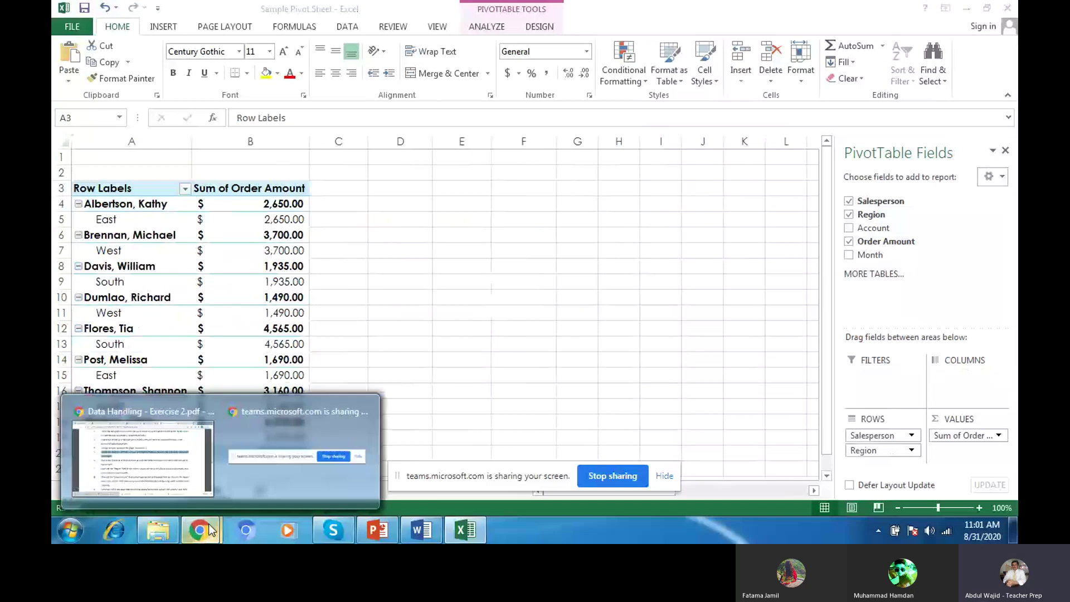
click(176, 466)
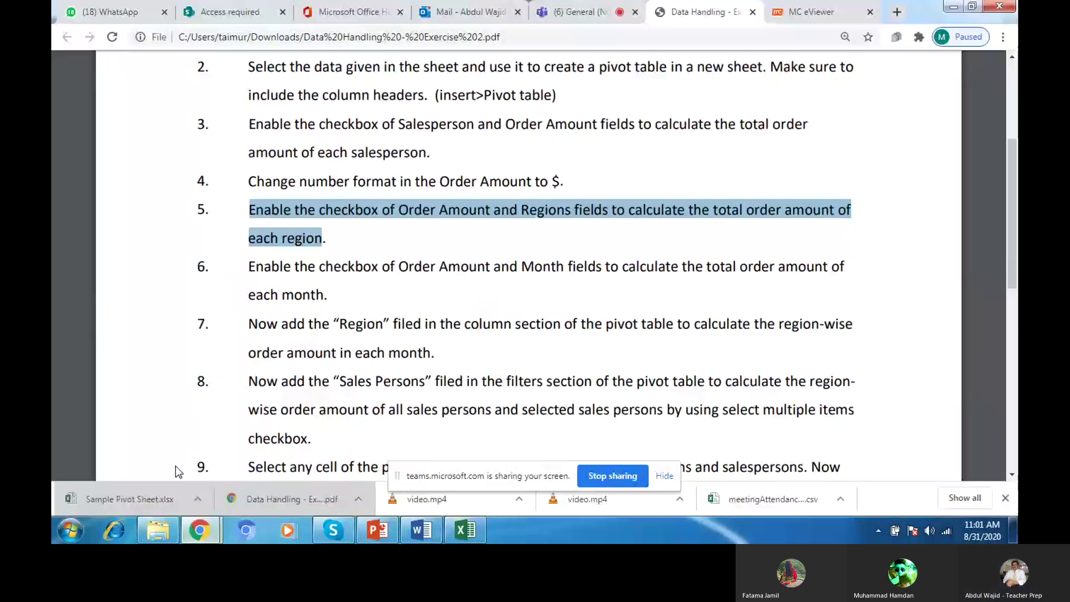
Step: Highlight handout step 6 on adding the Month field, then switch back to Excel
drag(249, 267, 329, 295)
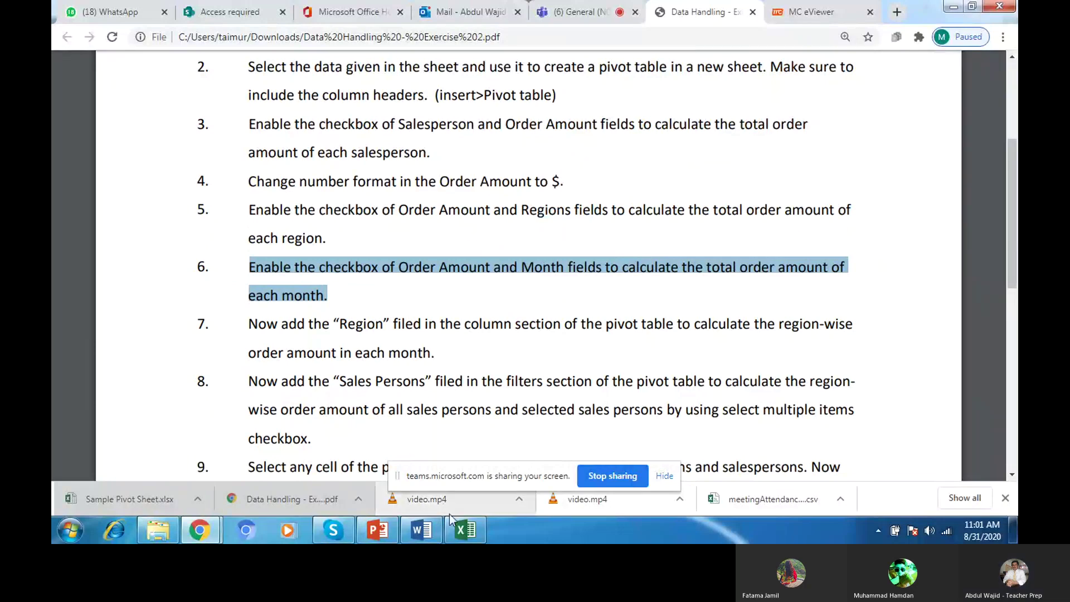
mouse_move(457, 524)
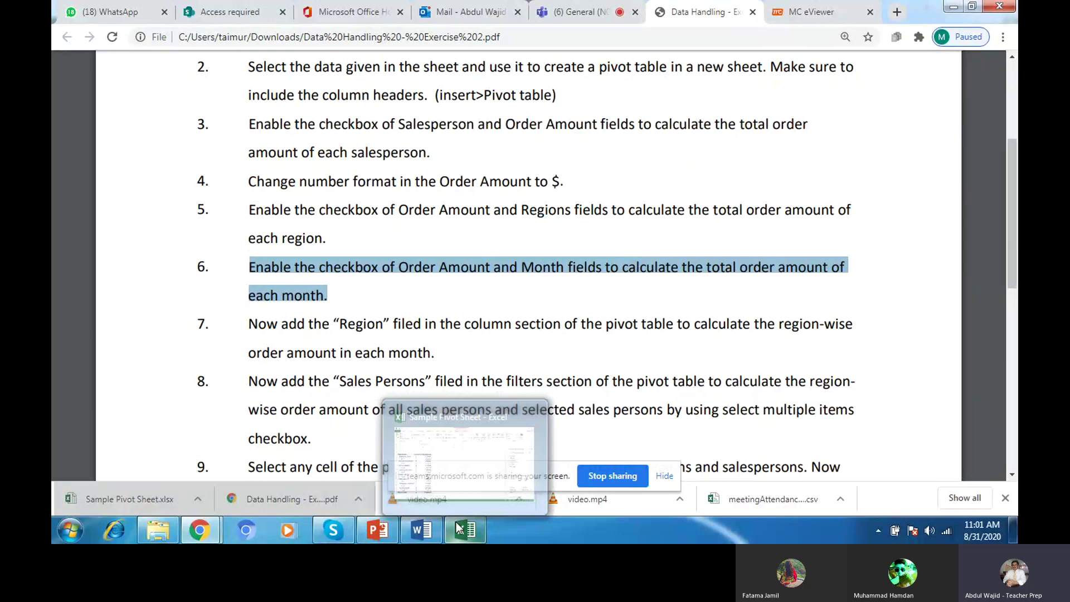
click(456, 522)
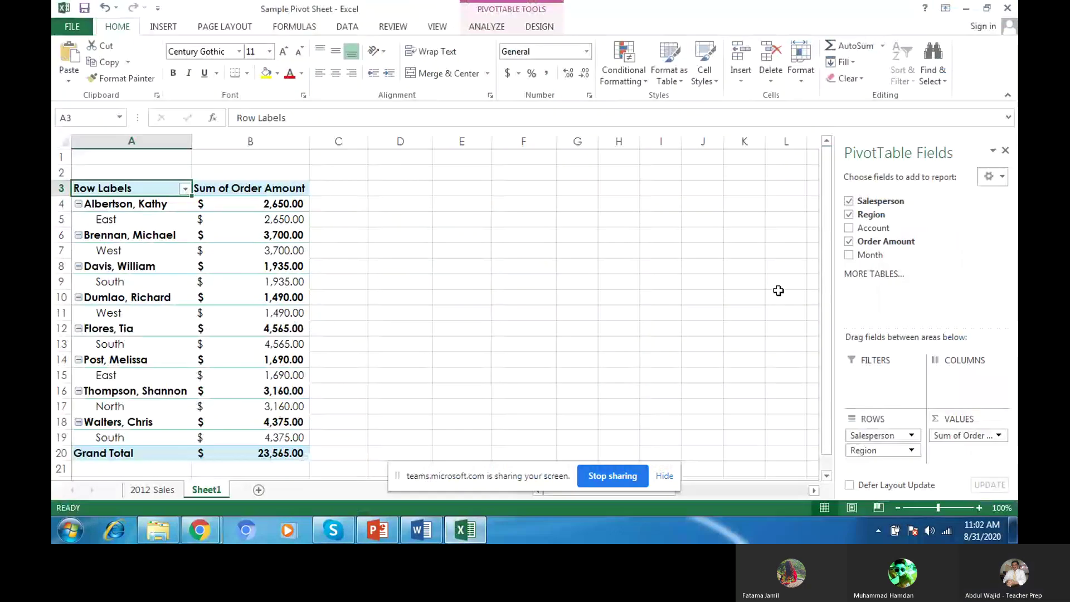
Step: Tick Month for January–March breakdowns, toggling Month and Order Amount off and on, leaving both checked
click(848, 255)
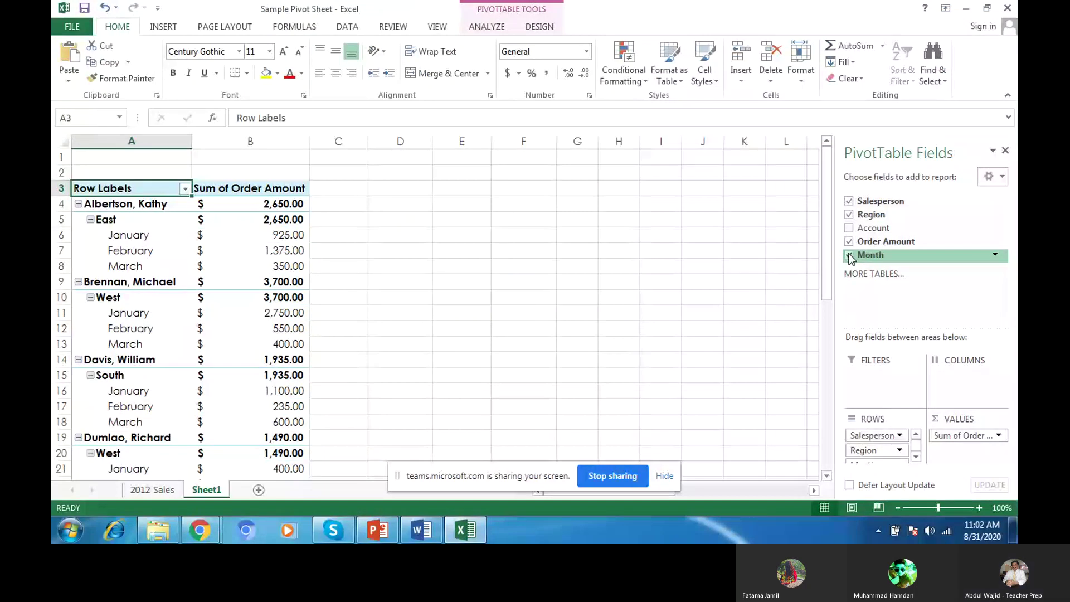
click(849, 256)
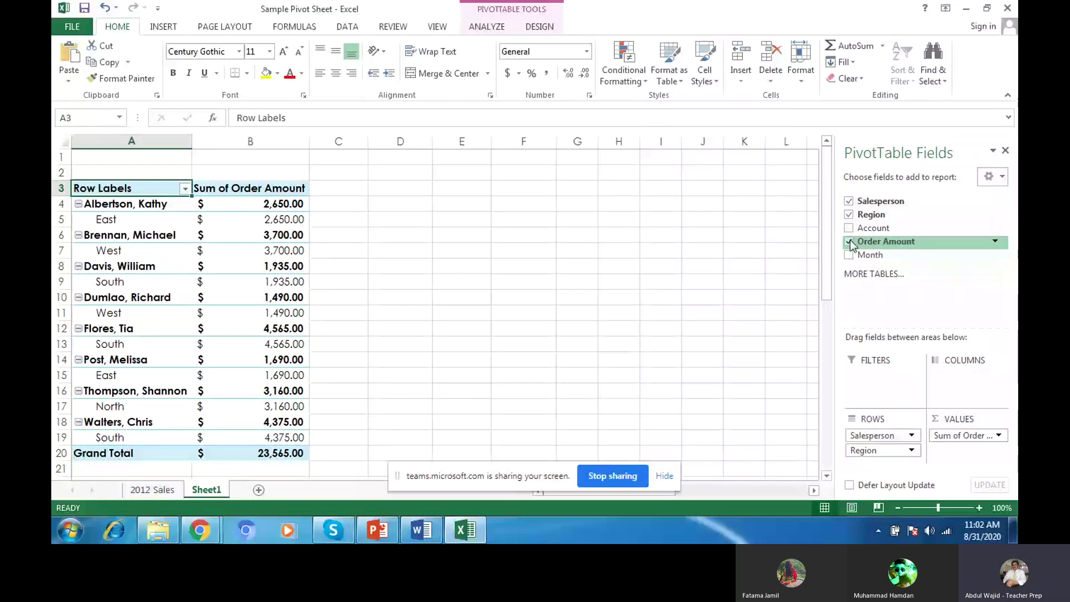
click(849, 242)
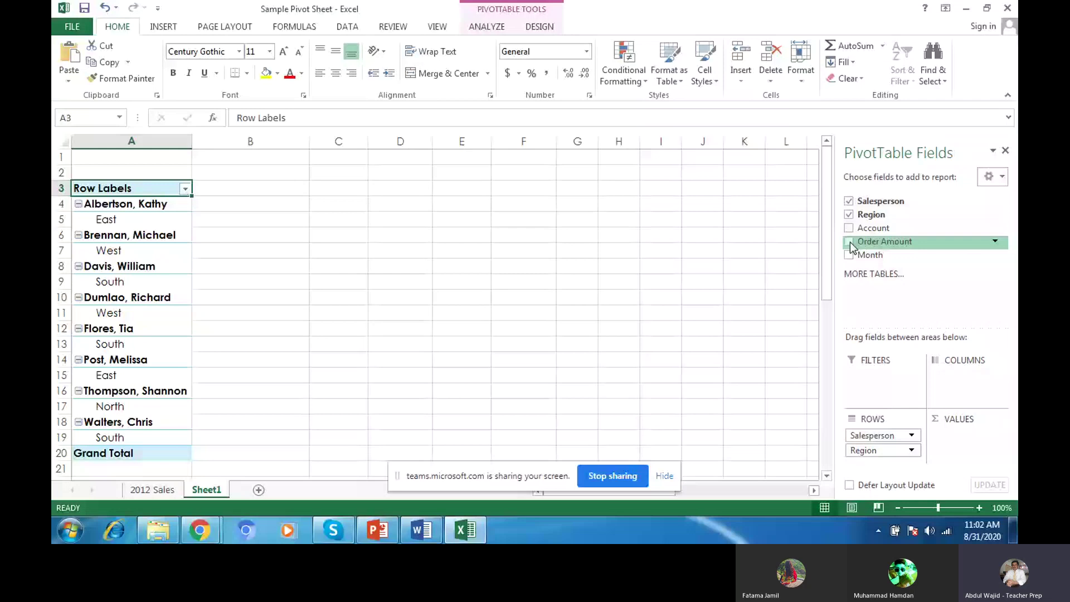
click(849, 242)
click(848, 255)
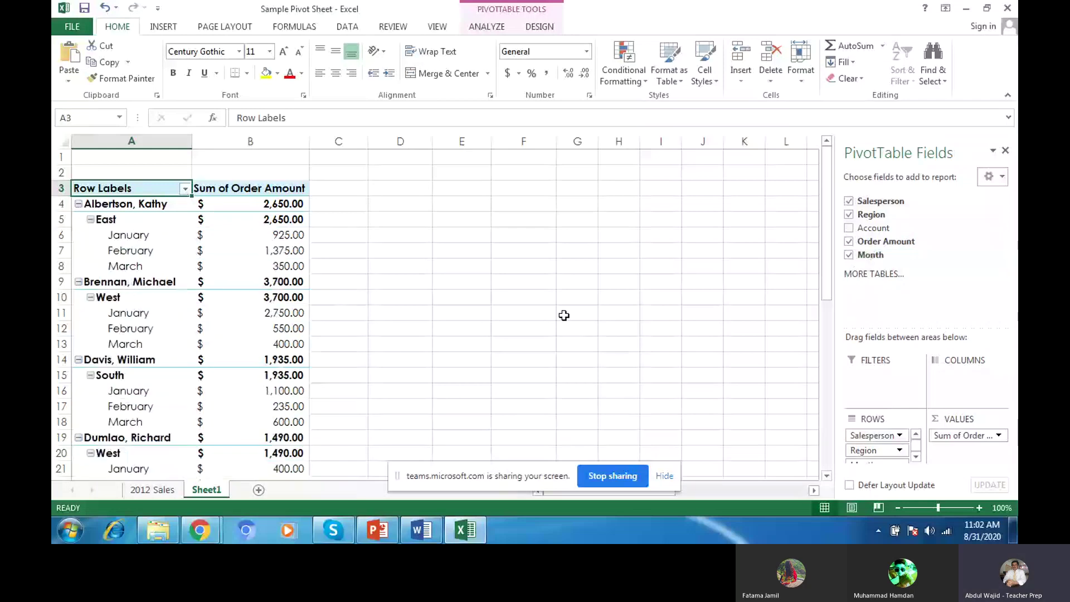
mouse_move(221, 530)
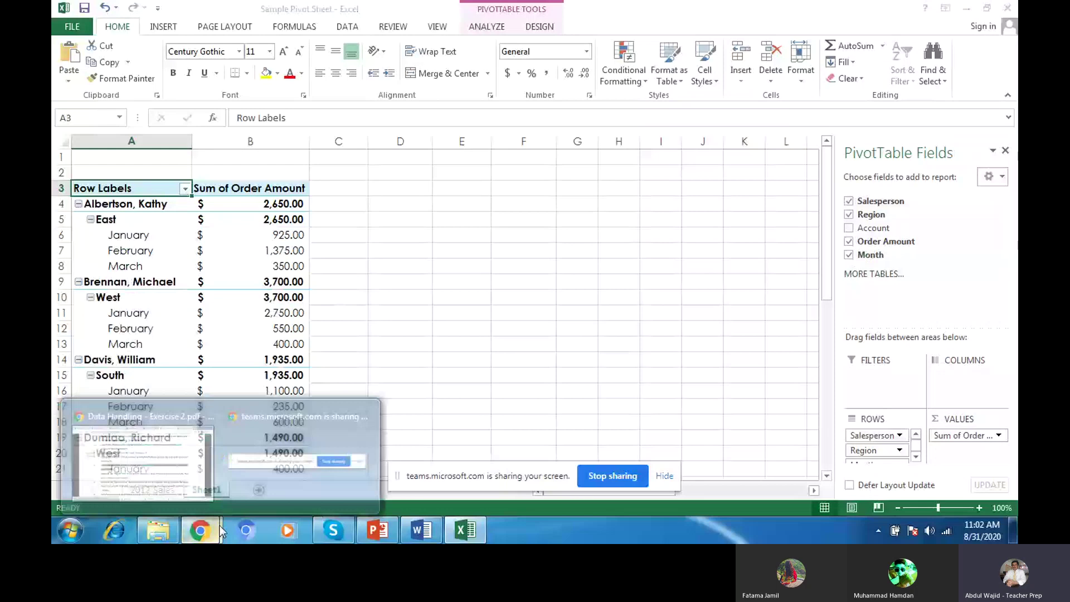
Step: Bring the PDF forward and highlight step 7 on putting Region in the pivot columns
click(197, 477)
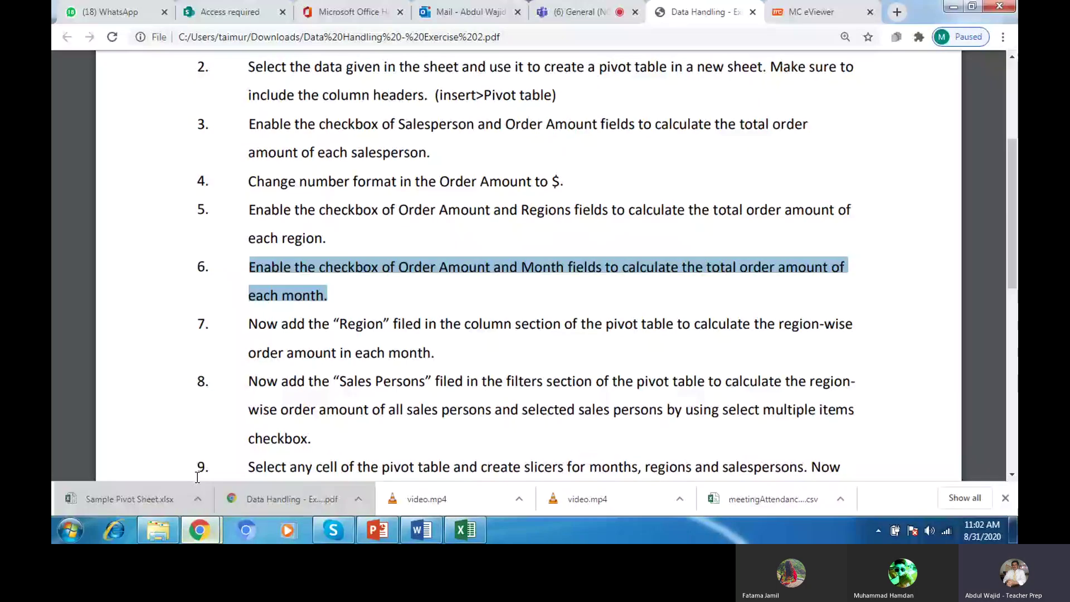
drag(249, 323, 448, 352)
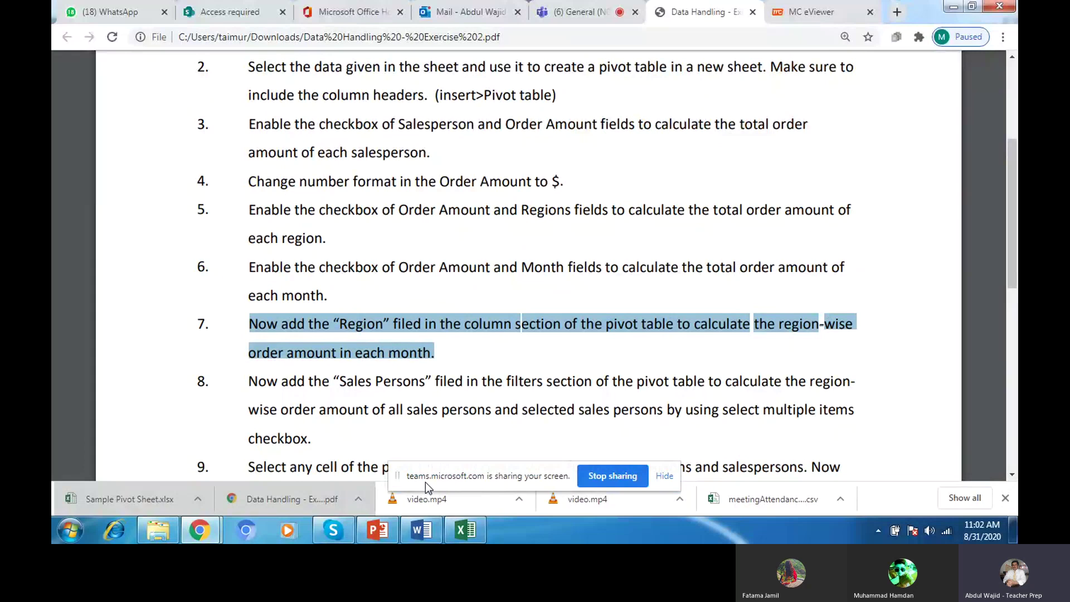
mouse_move(467, 540)
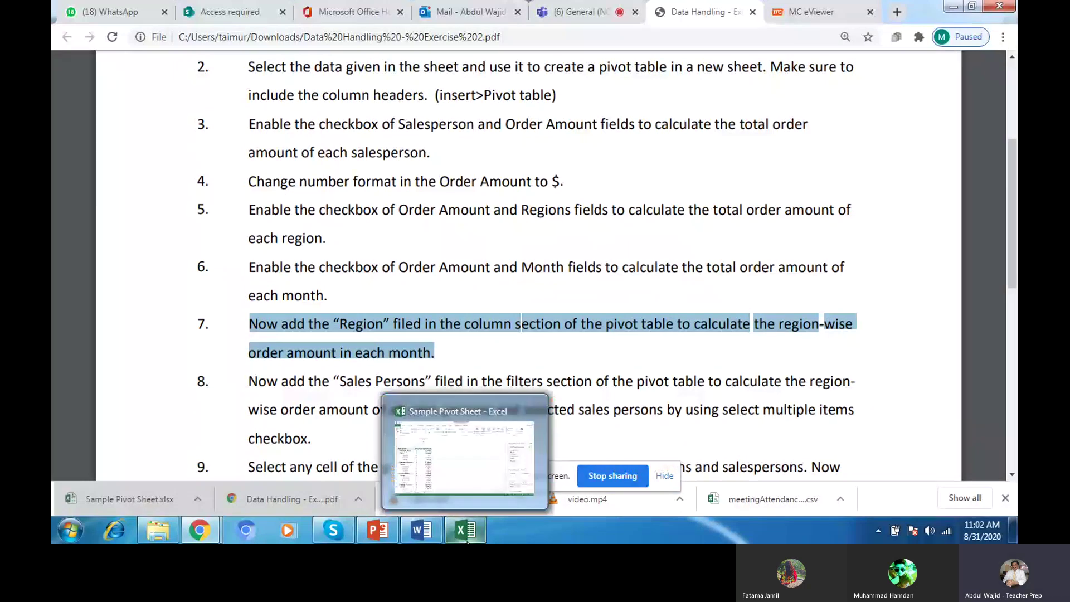
Step: Drag Region from Rows to Columns for East, North, South and West splits, then reopen the PDF
click(467, 540)
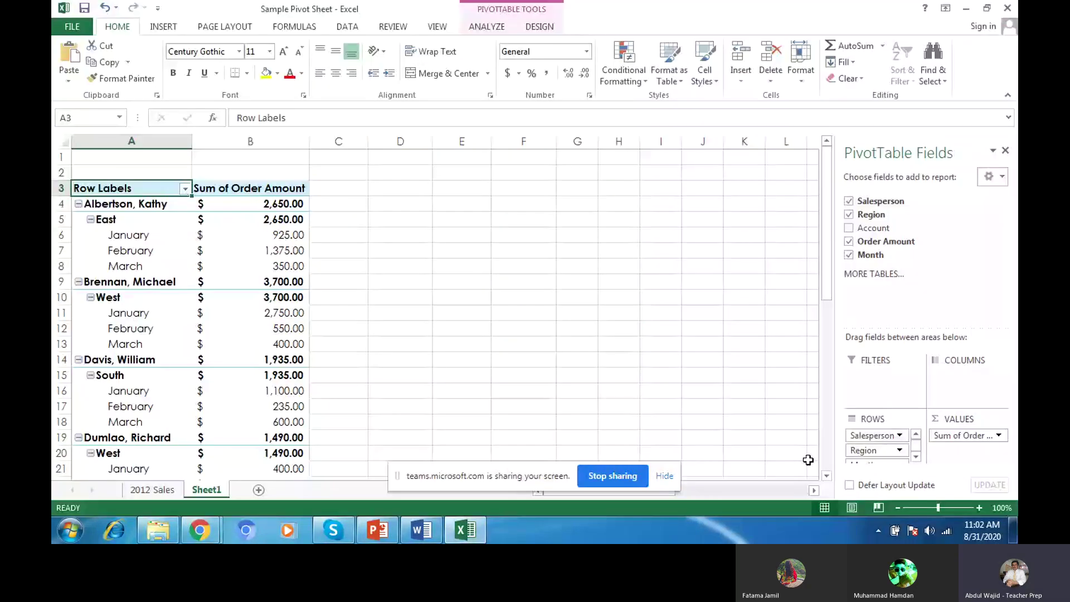
drag(865, 450, 947, 381)
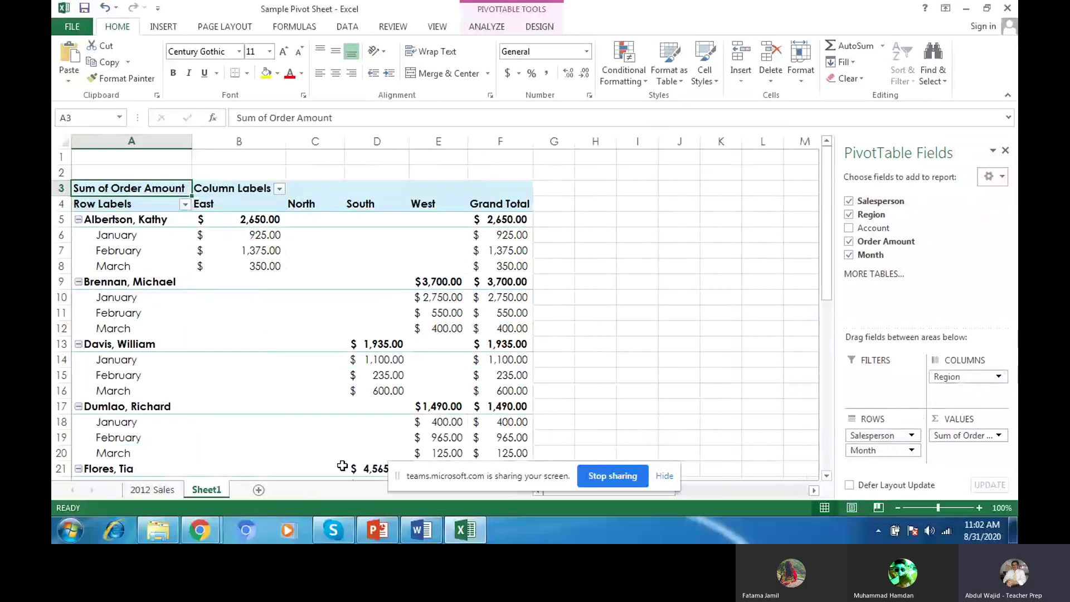
click(205, 529)
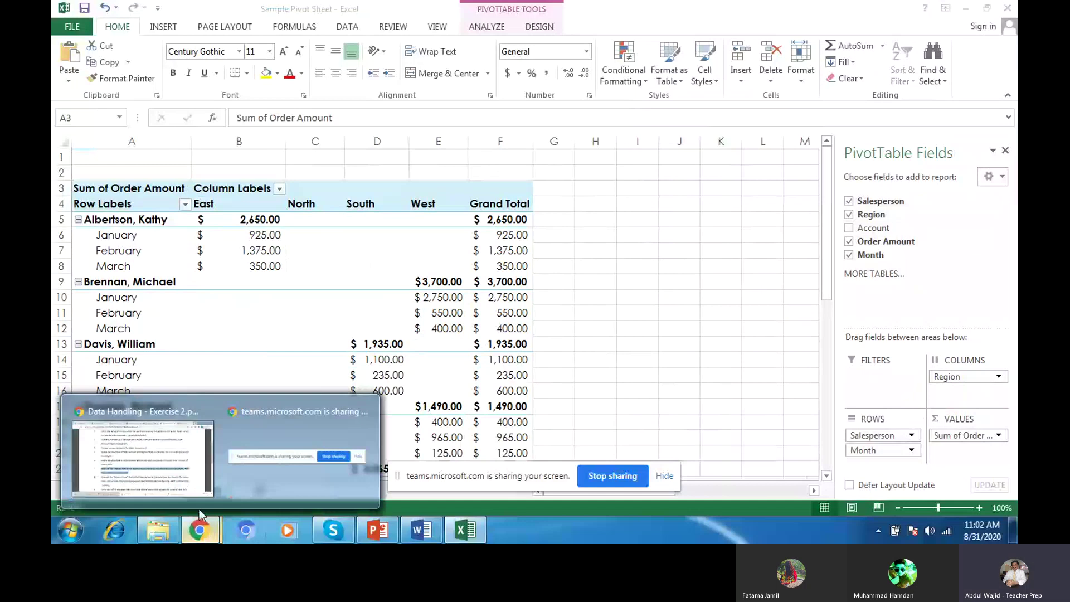
click(193, 491)
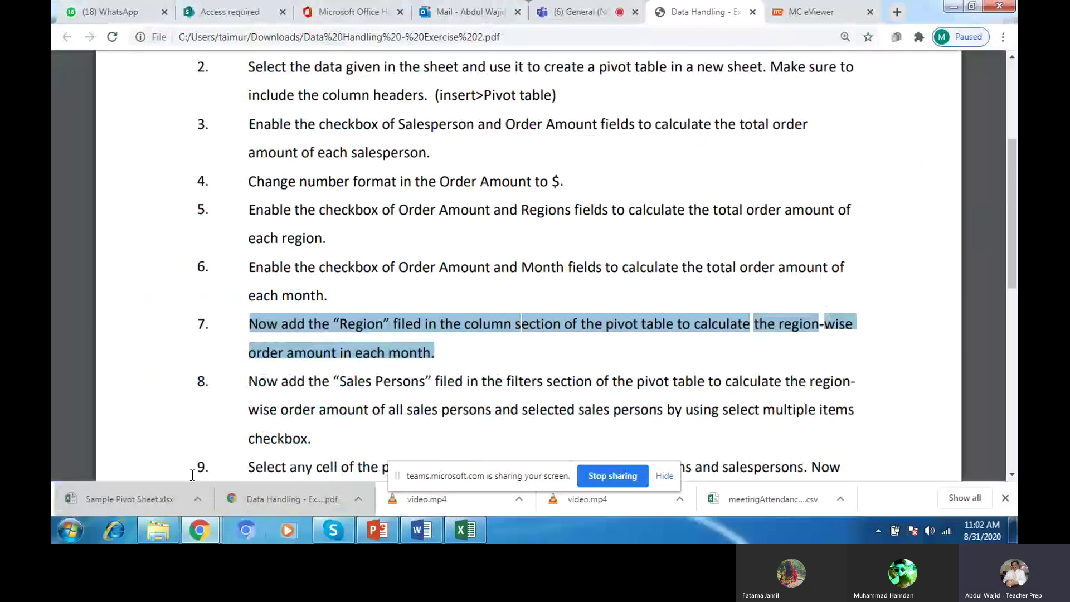
Step: Glance at Excel, then highlight handout step 8 on adding Sales Persons as a filter
click(478, 530)
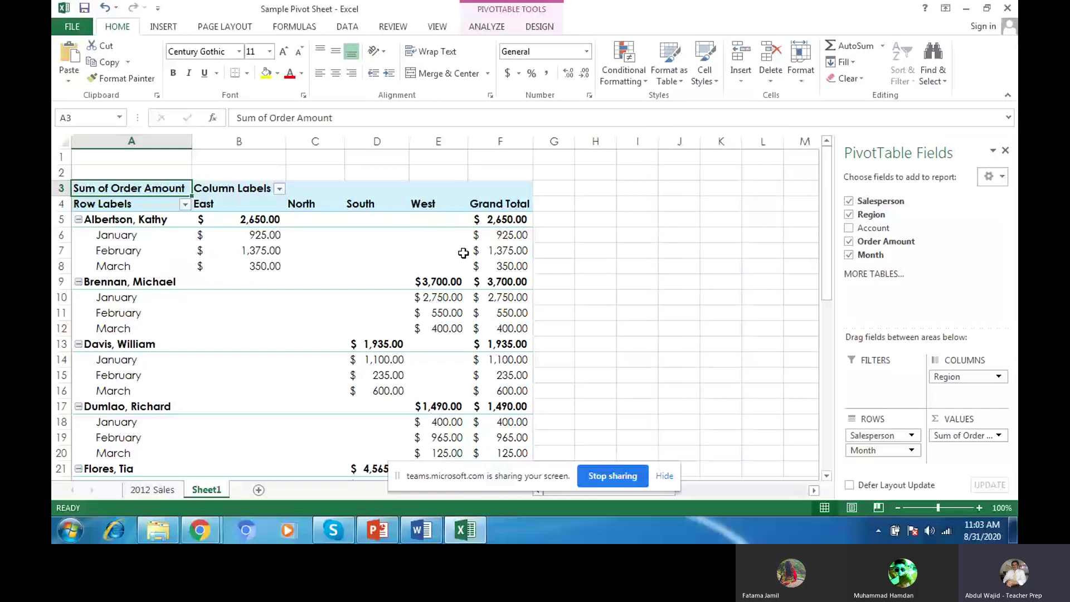
click(213, 529)
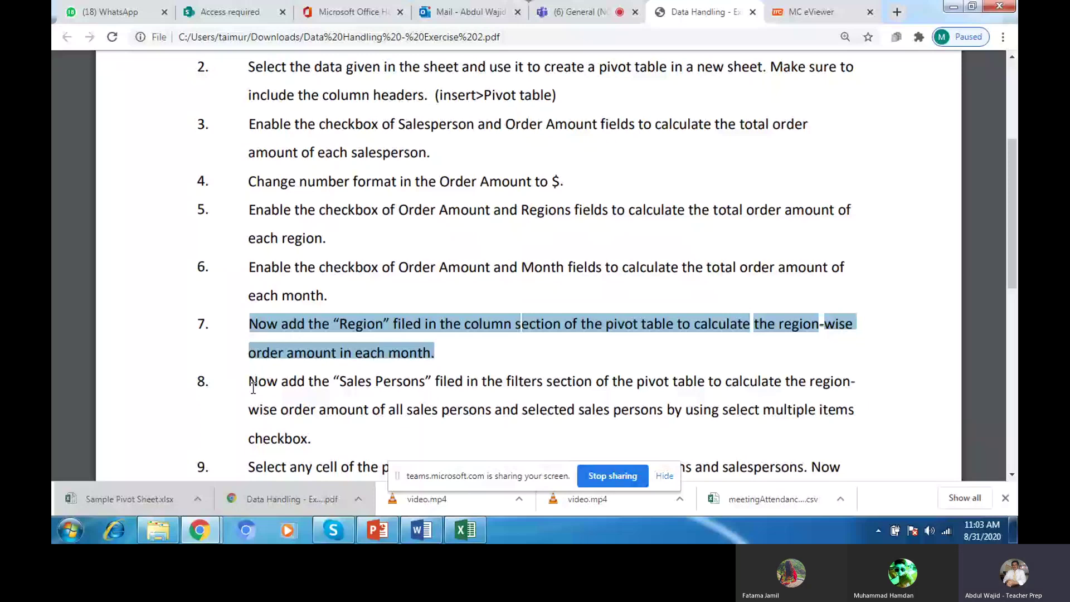
drag(253, 388, 322, 436)
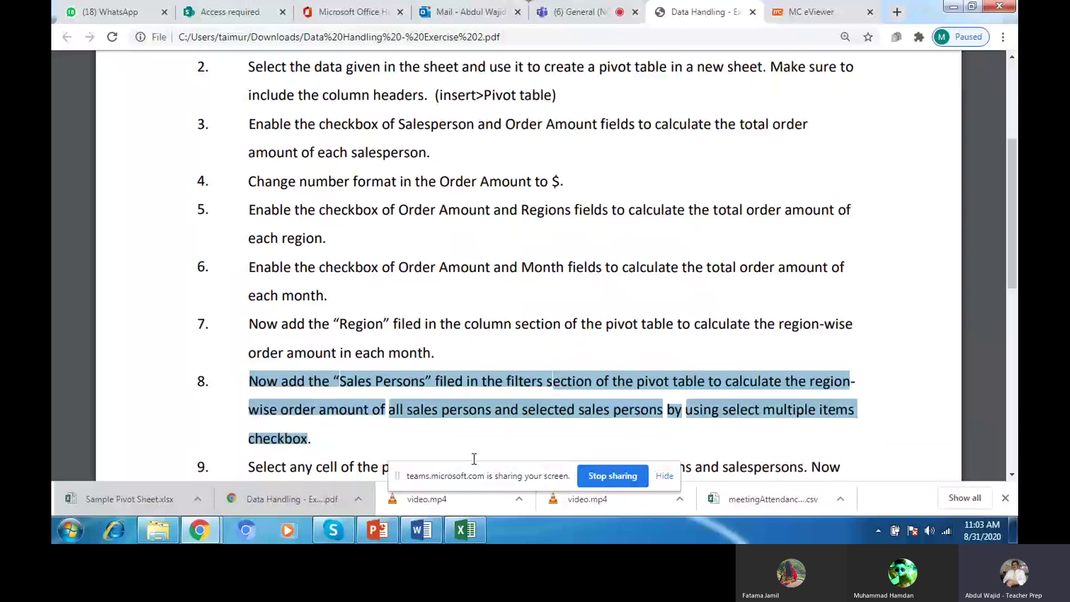
Step: Move the Salesperson field from the pivot table's Rows into Filters
click(466, 530)
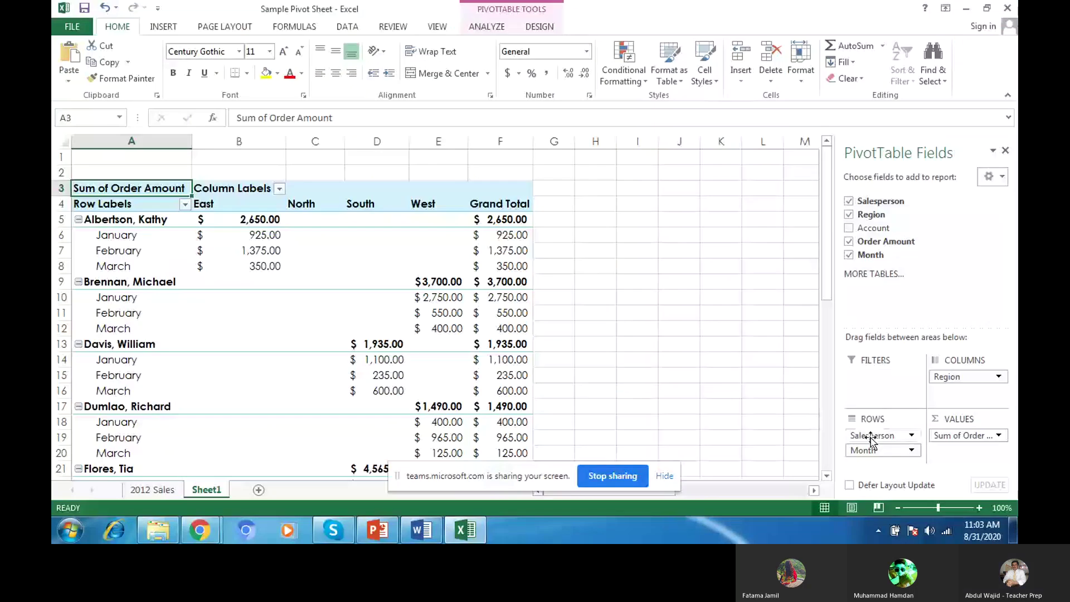
click(871, 437)
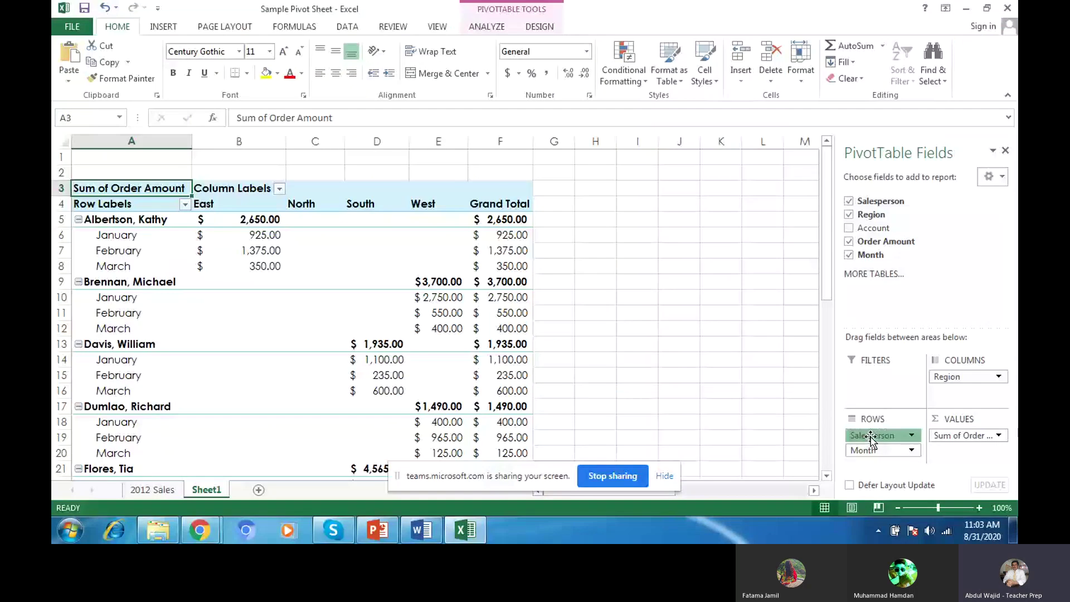
drag(870, 437, 874, 379)
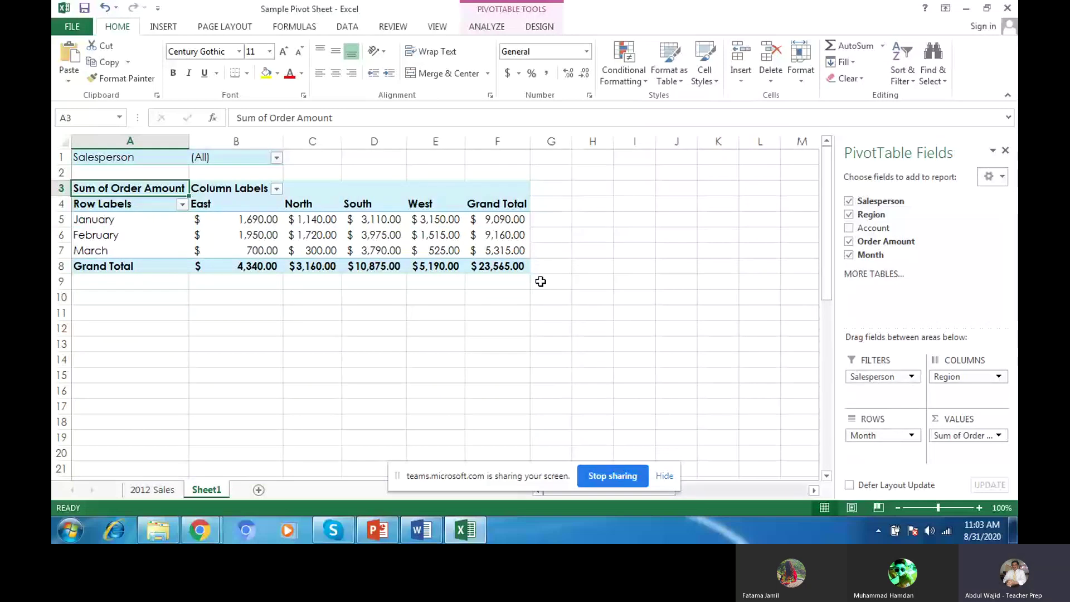
Step: Filter the pivot table to one salesperson, then to a different salesperson
click(276, 158)
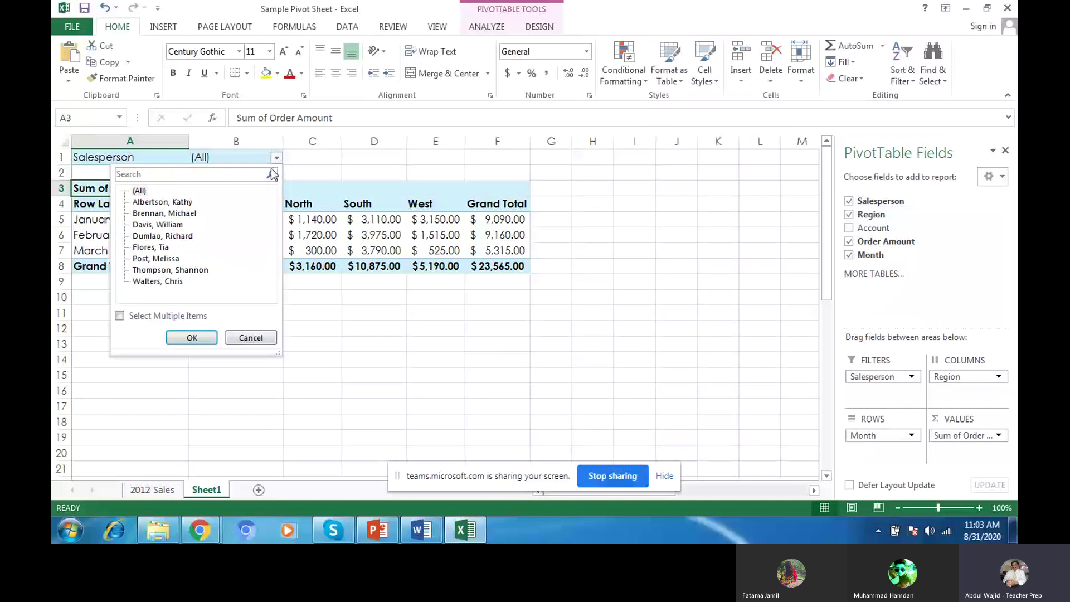
click(182, 203)
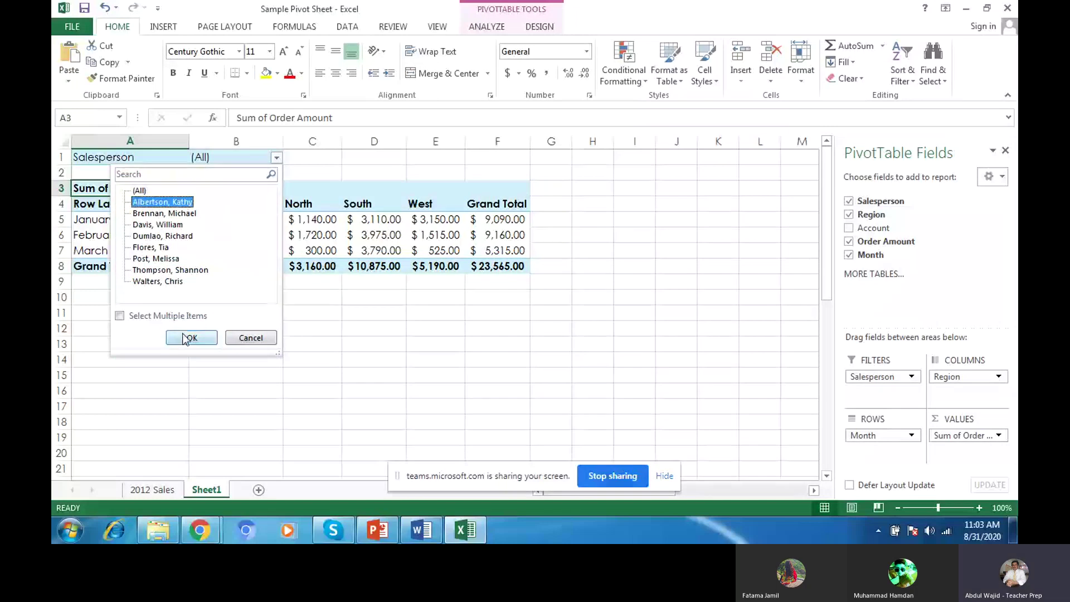
click(182, 335)
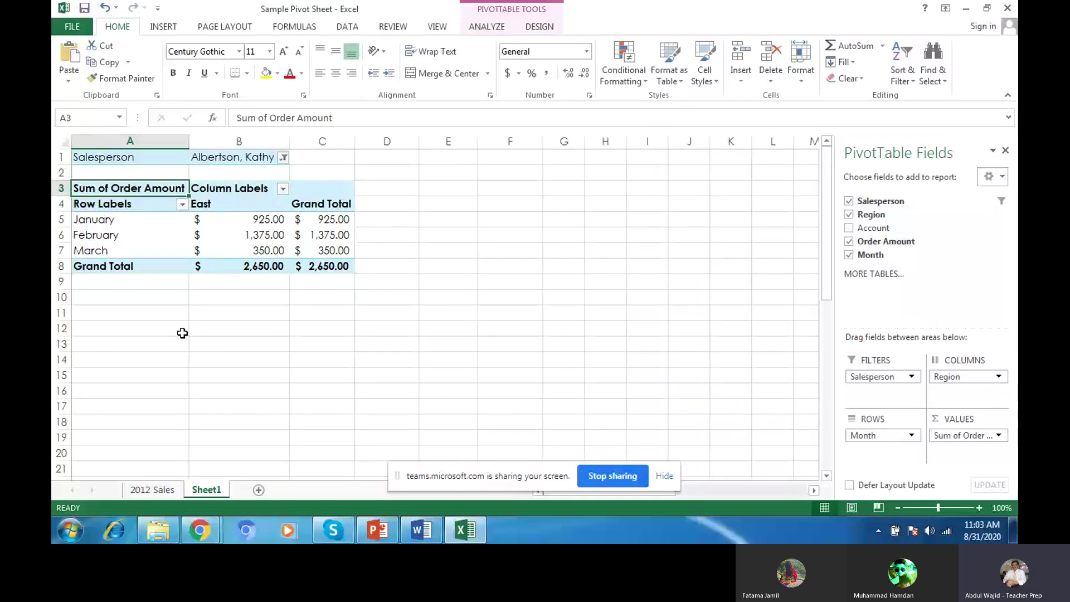
click(283, 157)
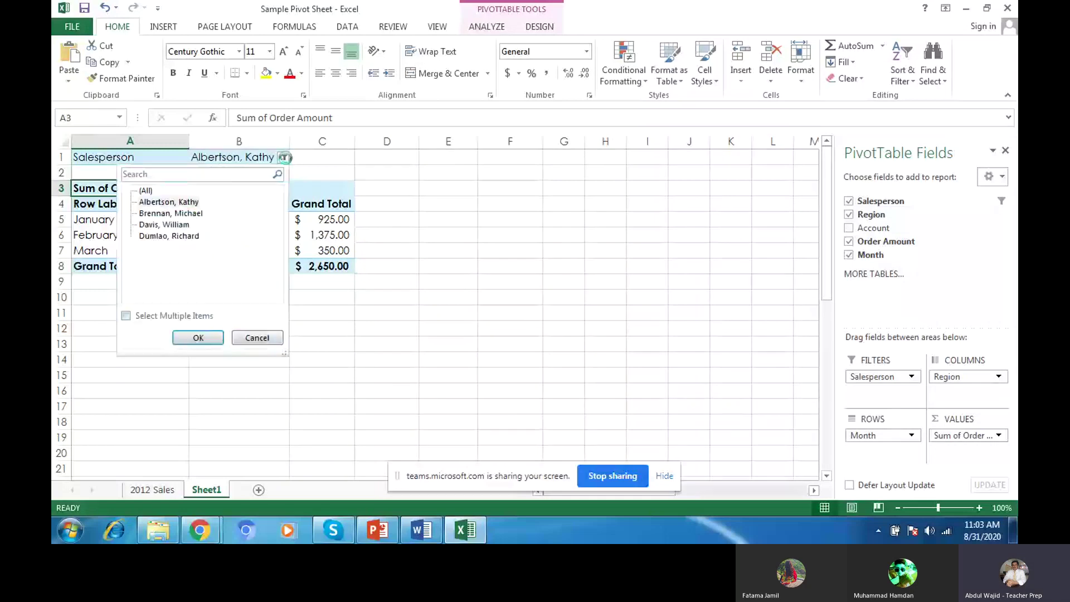
click(168, 236)
click(197, 338)
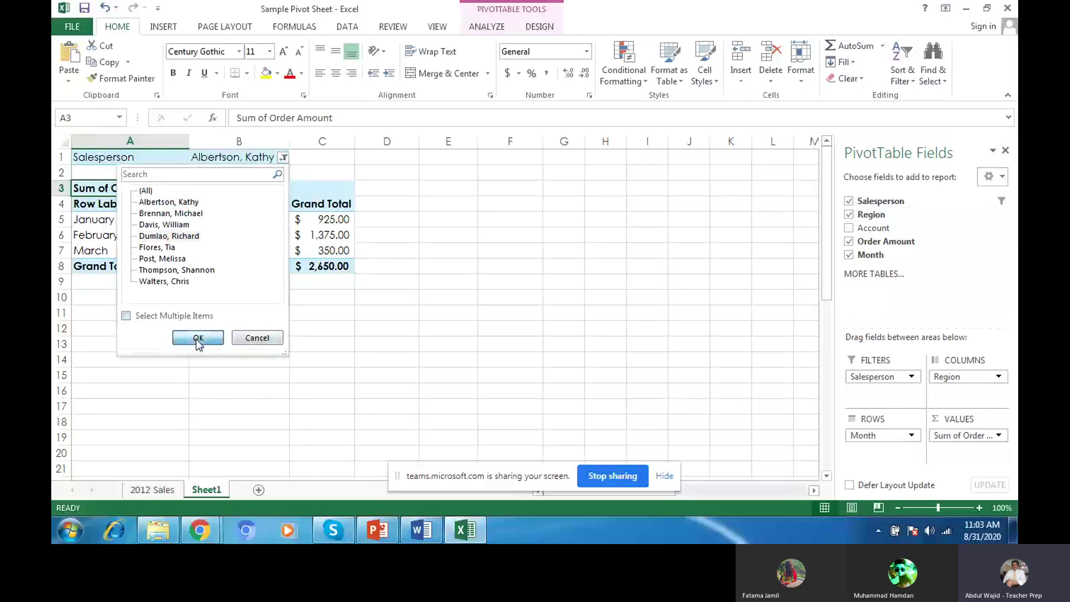
Step: Reset the Salesperson filter to (All) and bring the exercise PDF forward
click(285, 158)
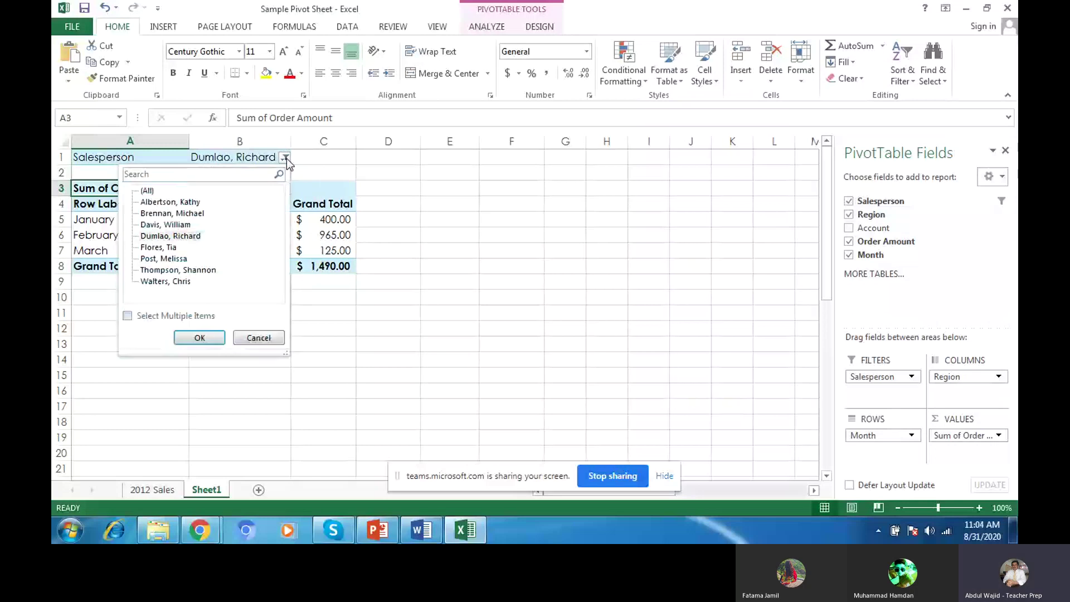
click(147, 191)
click(195, 337)
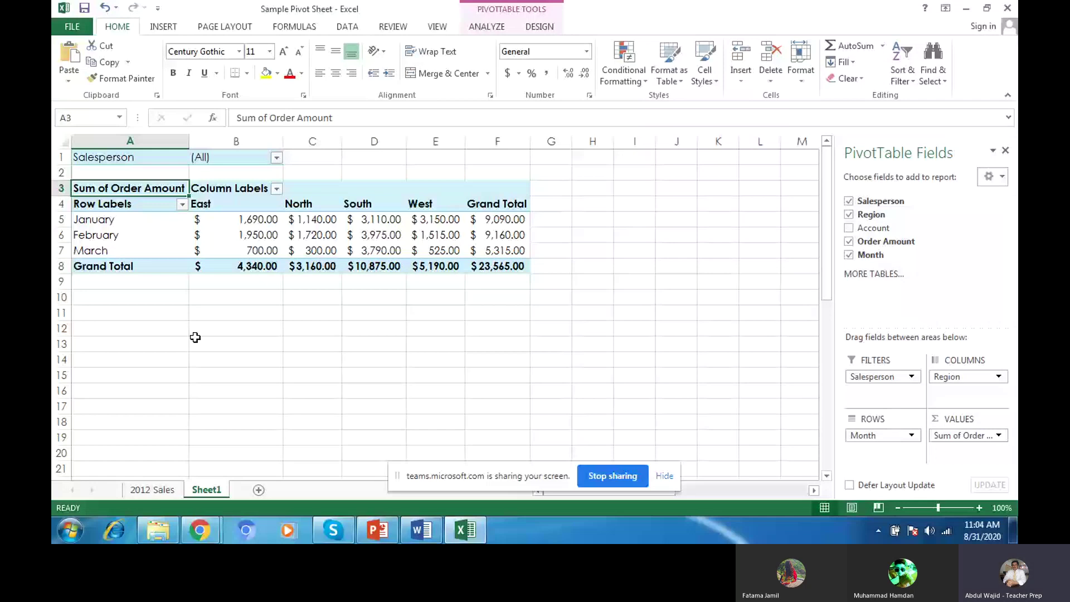
click(199, 530)
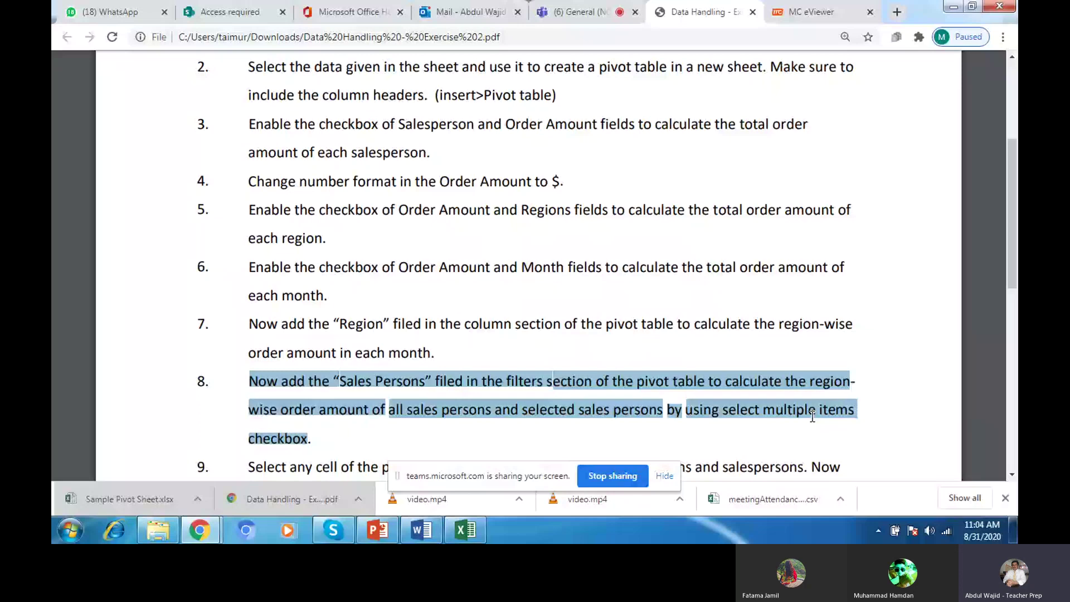
Step: After reading step 8 of the handout, switch back to the Excel pivot sheet
key(alt+Tab)
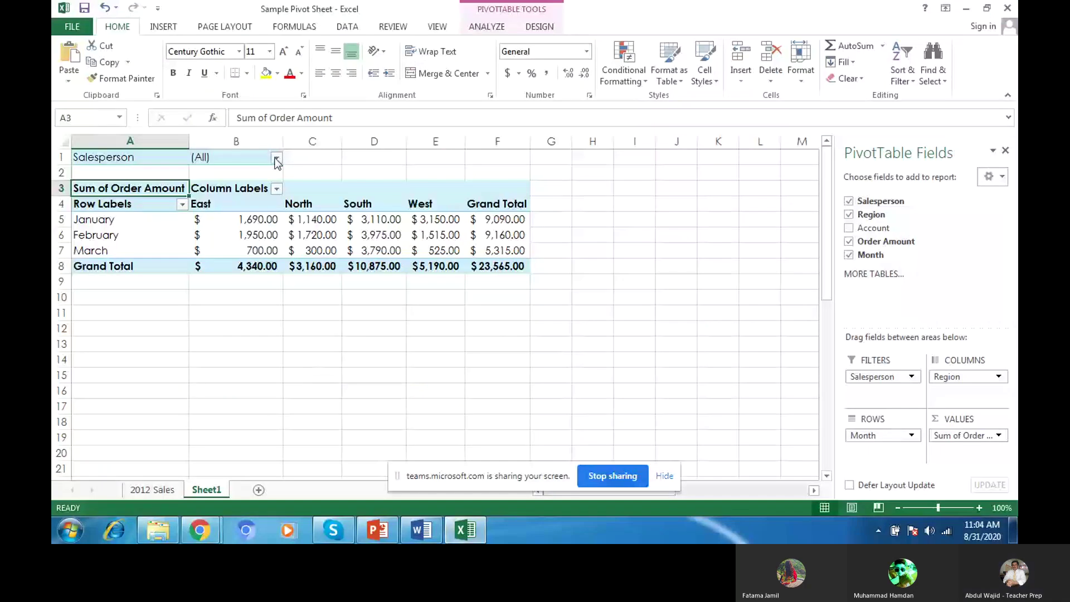
Step: Turn on Select Multiple Items in the Salesperson filter
click(275, 160)
click(120, 316)
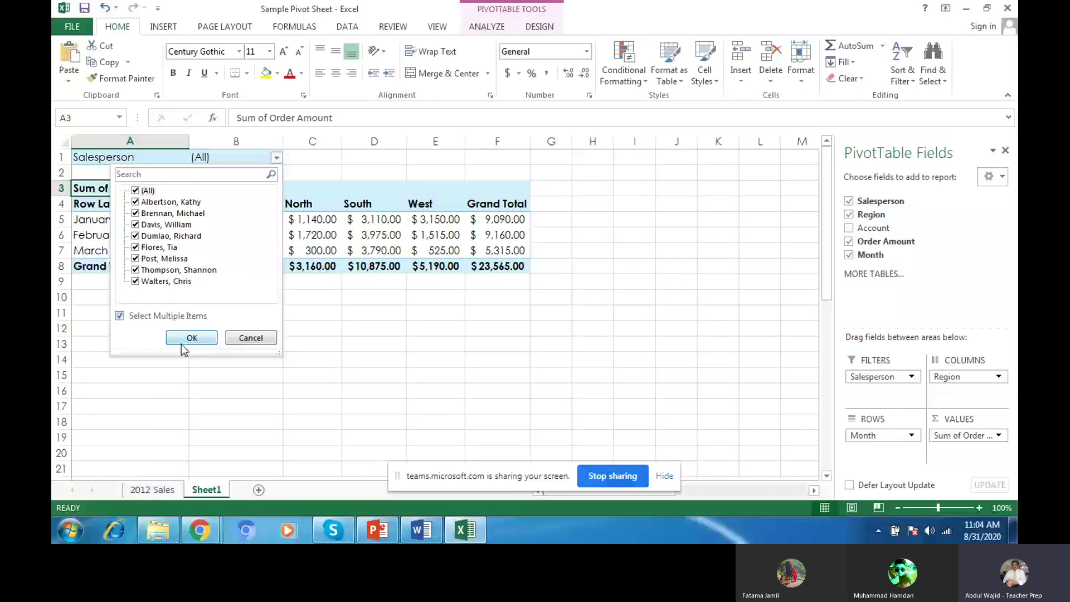
click(182, 341)
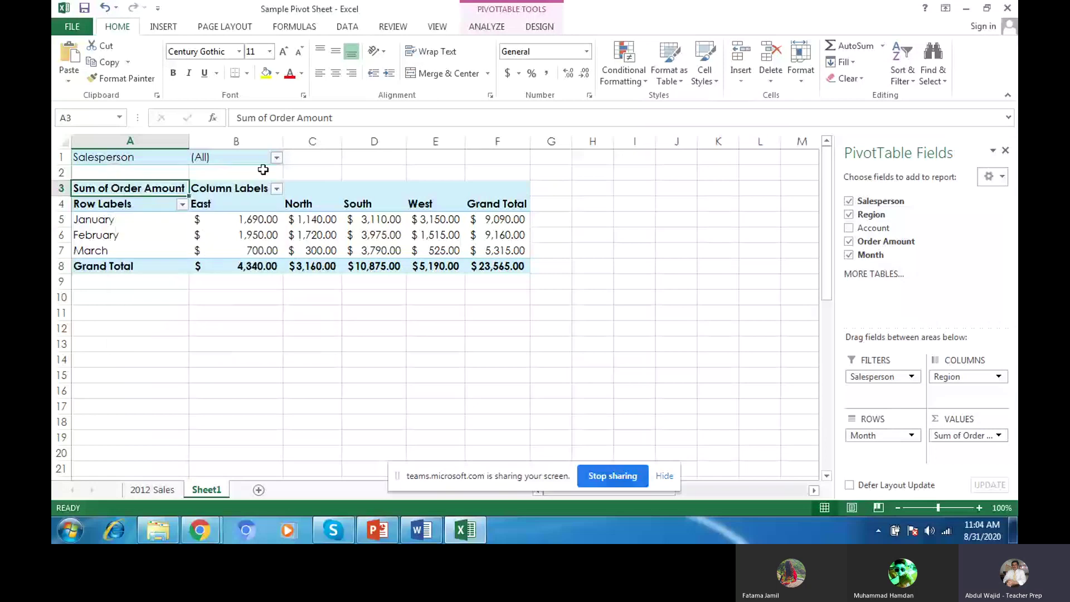
Step: Filter the pivot table to exactly two chosen salespeople
click(276, 157)
click(135, 190)
click(134, 224)
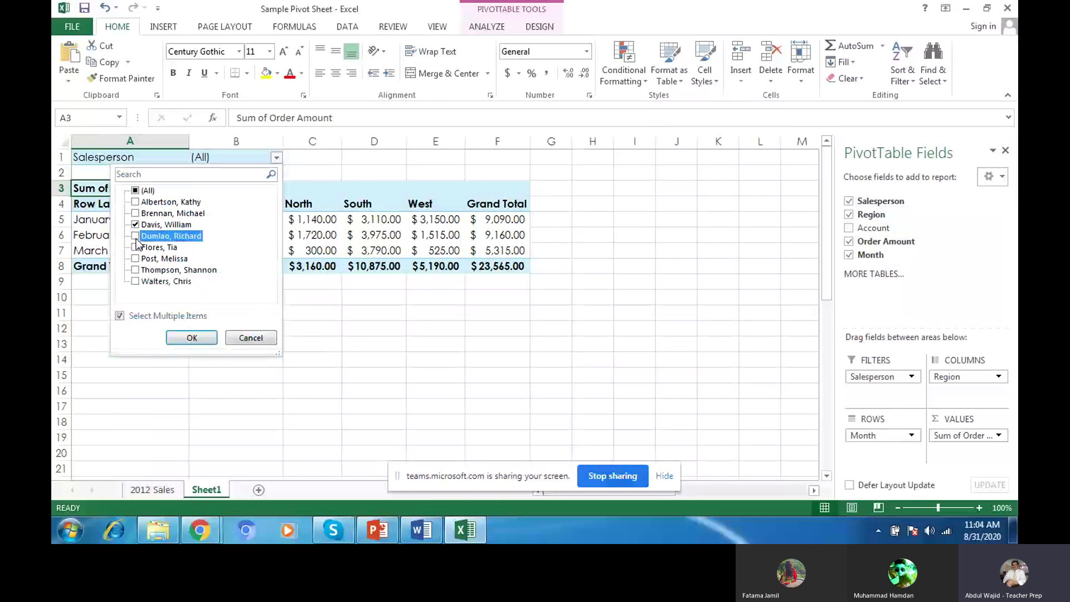
click(135, 236)
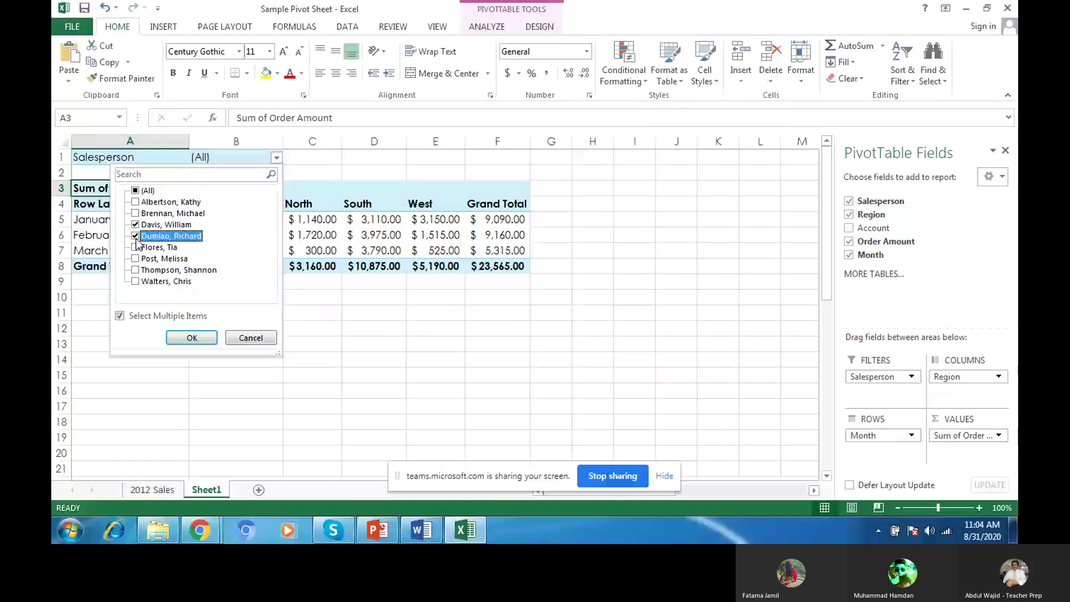
click(198, 336)
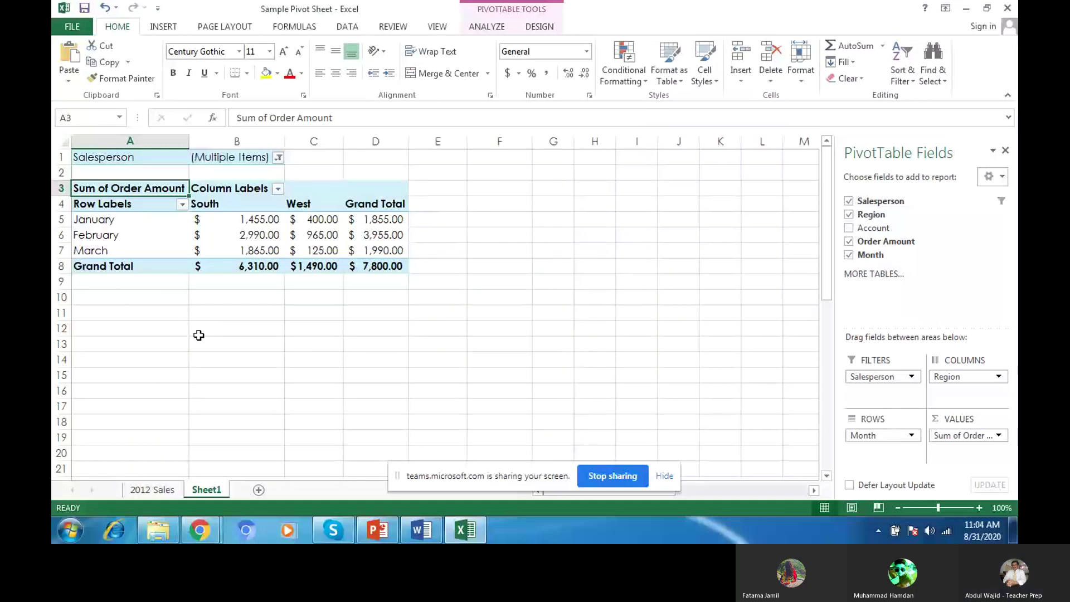
Step: Re-include all salespeople in the filter and return to the exercise PDF in Chrome
click(277, 157)
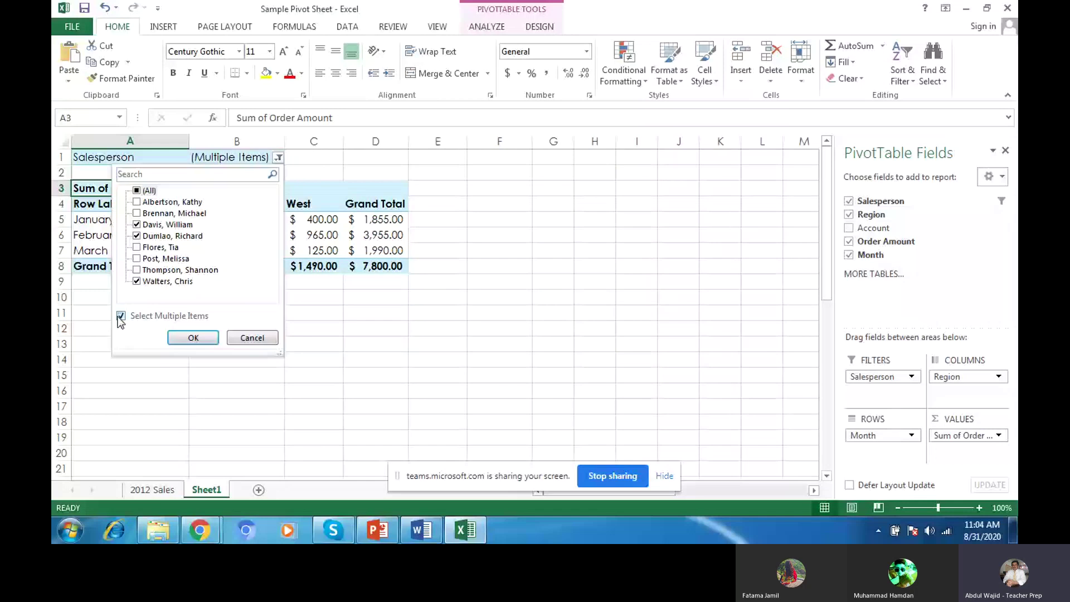
click(136, 191)
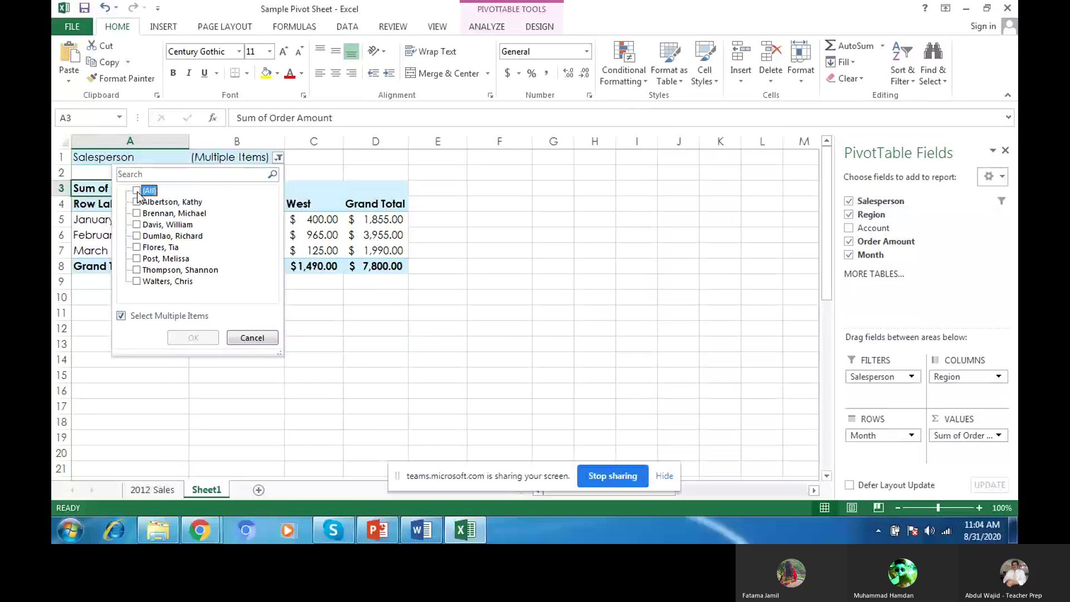
click(136, 192)
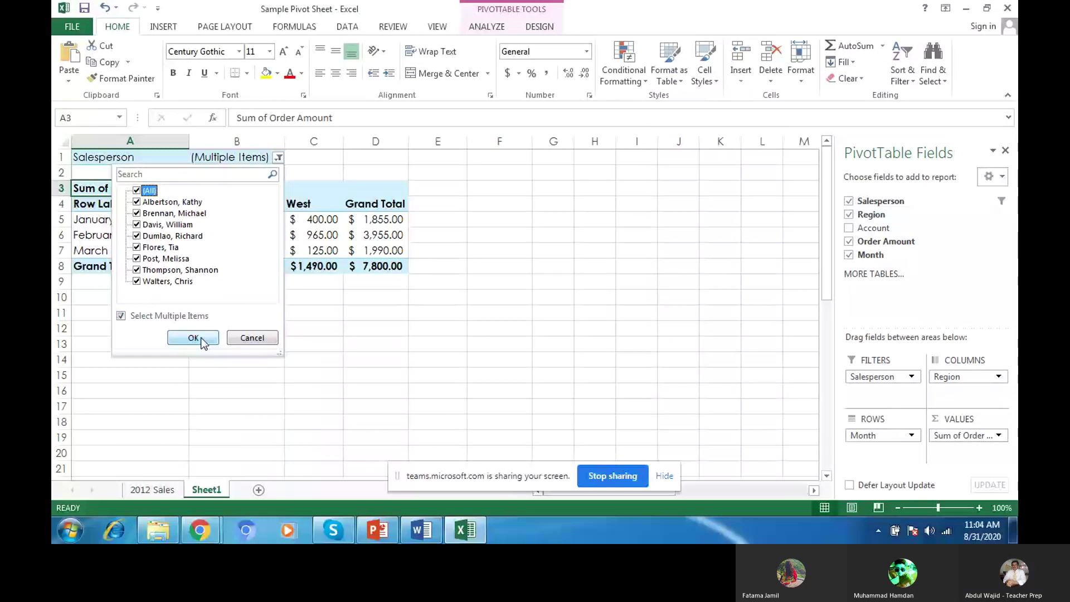
click(201, 529)
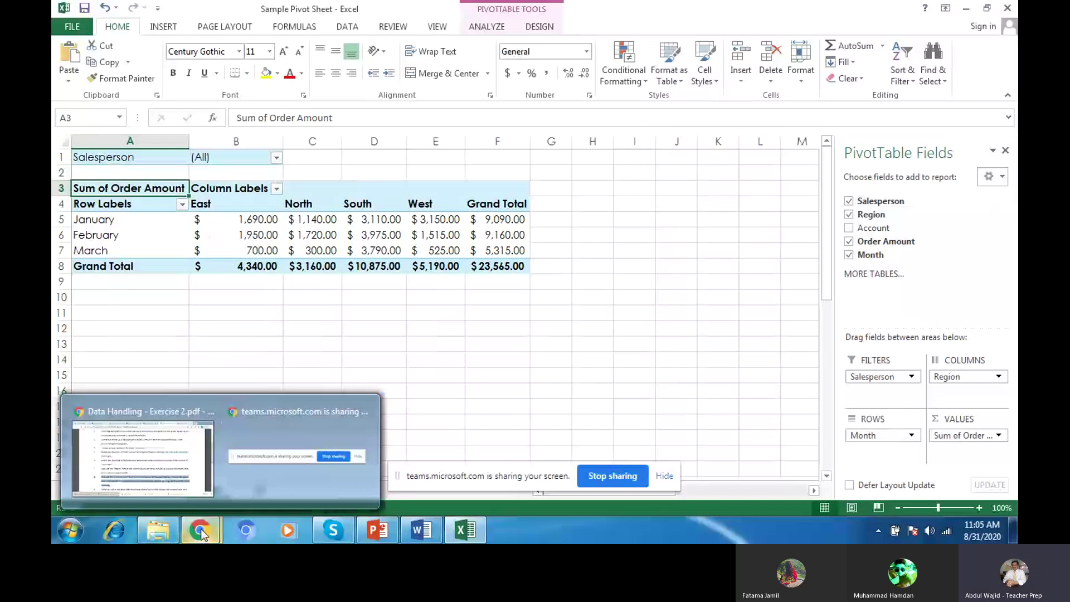
click(169, 446)
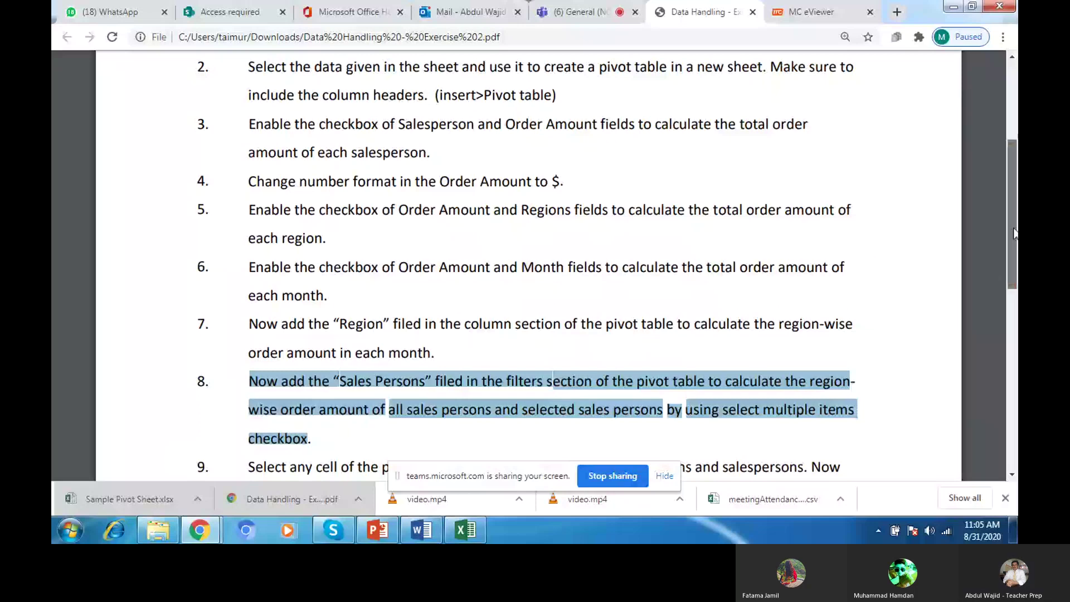
Step: Scroll down and highlight step 9 on creating slicers for months, regions and salespersons
drag(1014, 234, 1016, 327)
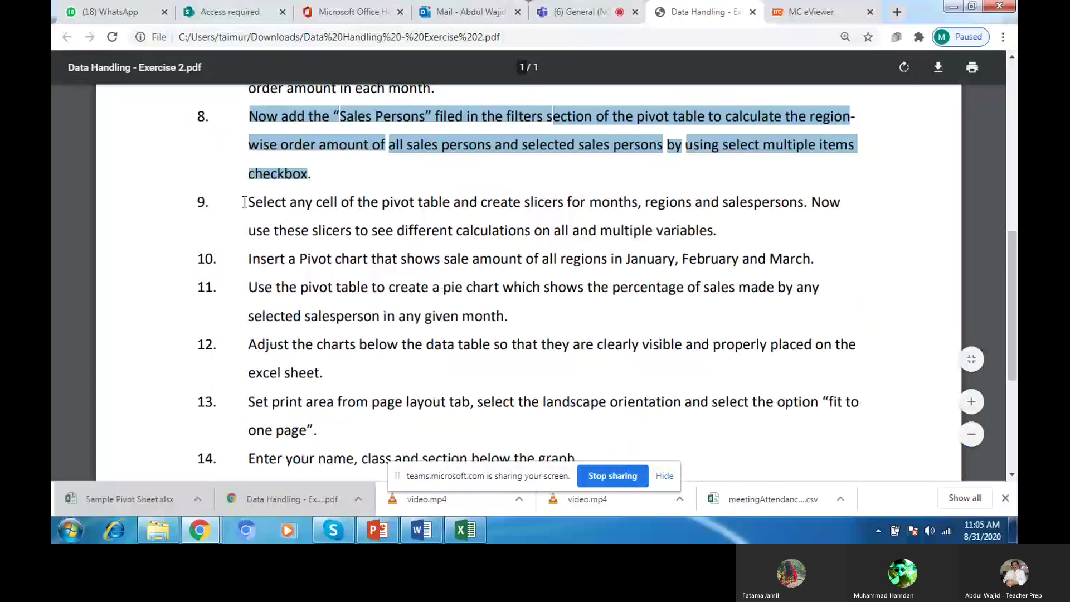
drag(244, 202, 723, 230)
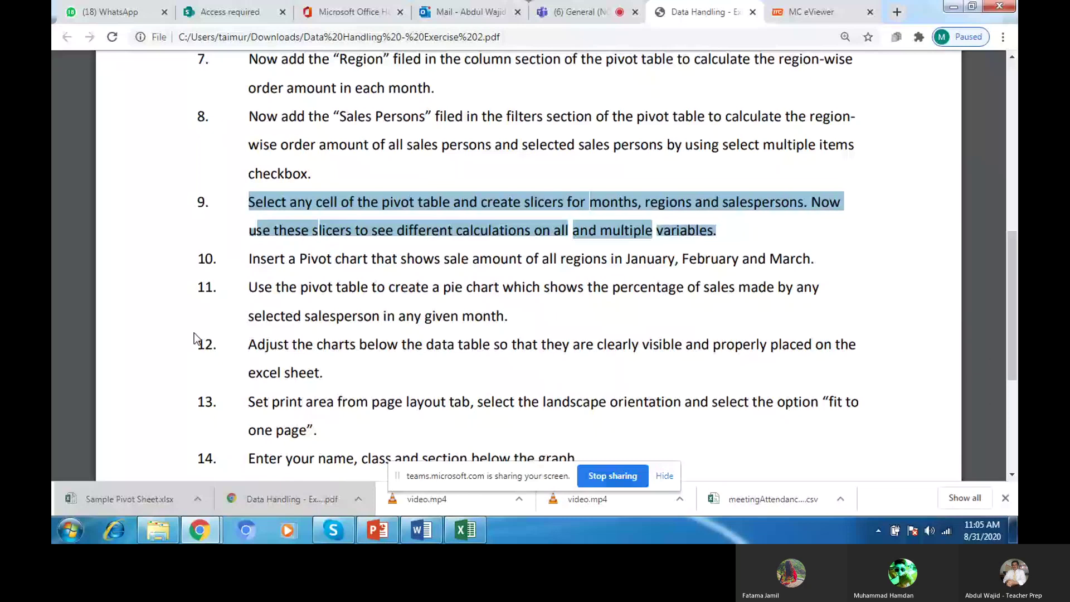
Step: From the Teams class page, open the Computing channel's Computing E-Book tab
click(574, 9)
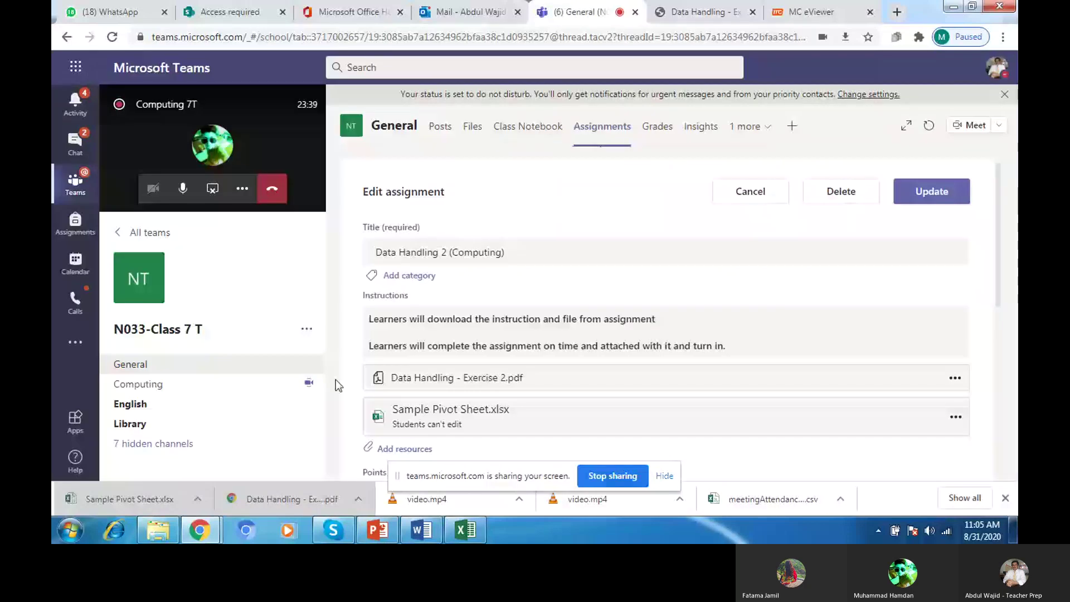
click(226, 387)
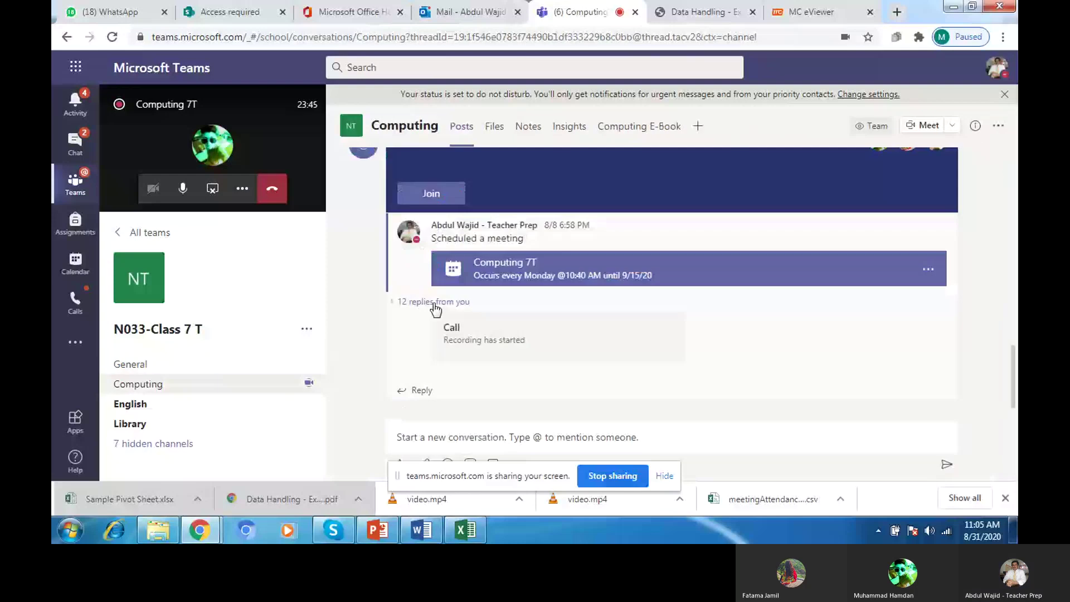
click(622, 128)
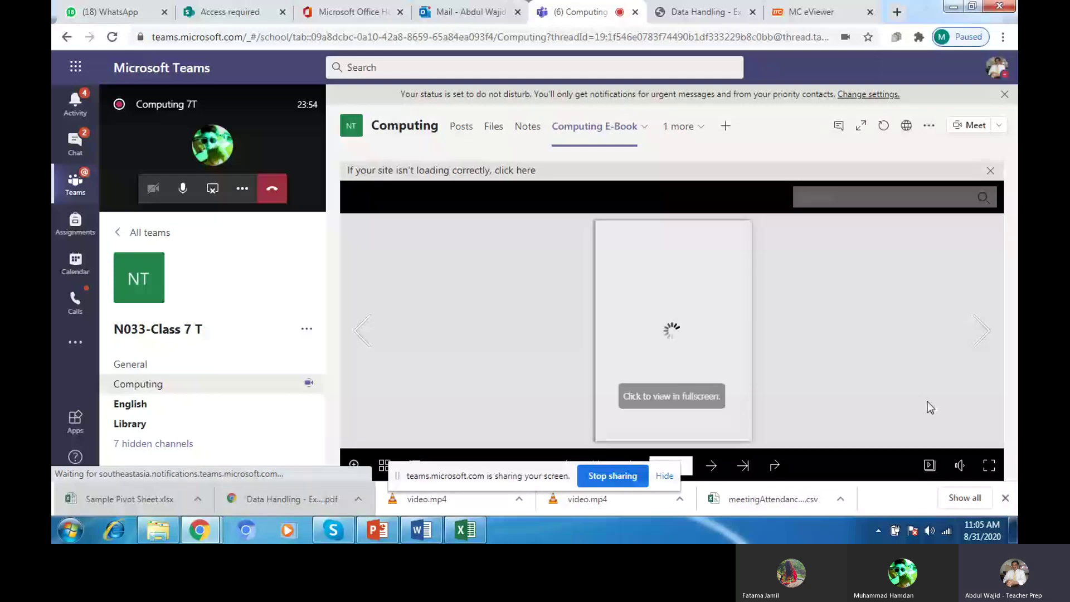
Step: Show the ICTECH Computing e-book full screen and jump to Data Handling via its contents
click(991, 466)
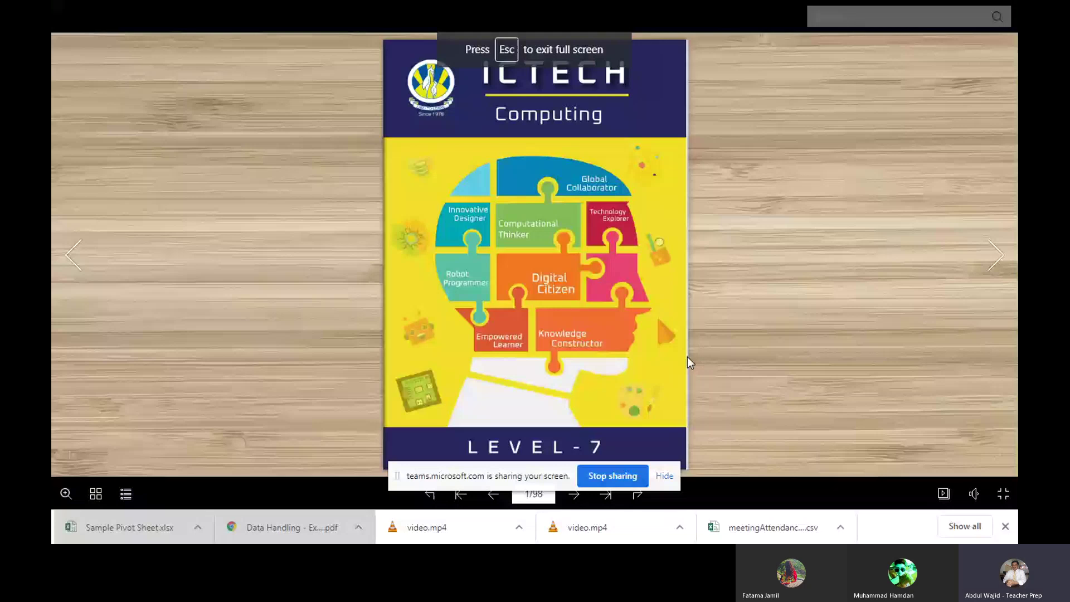
click(126, 494)
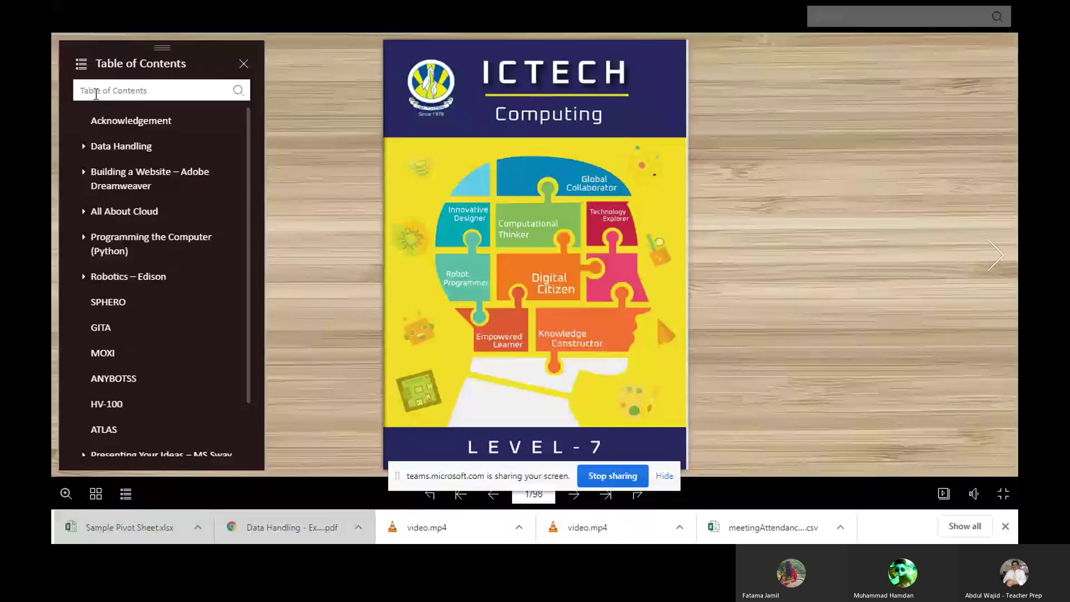
click(113, 153)
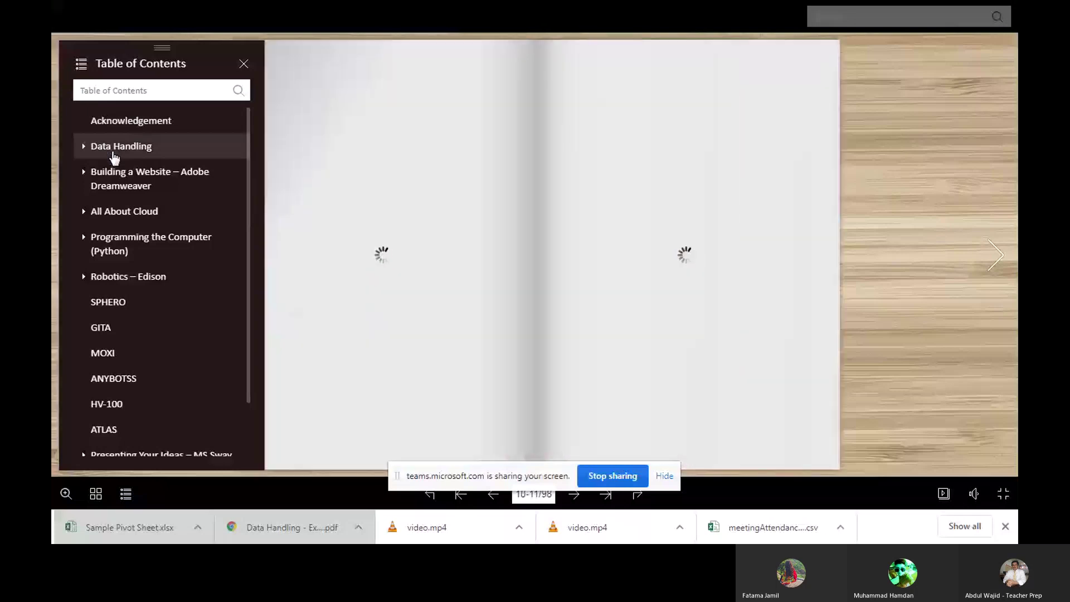
click(111, 83)
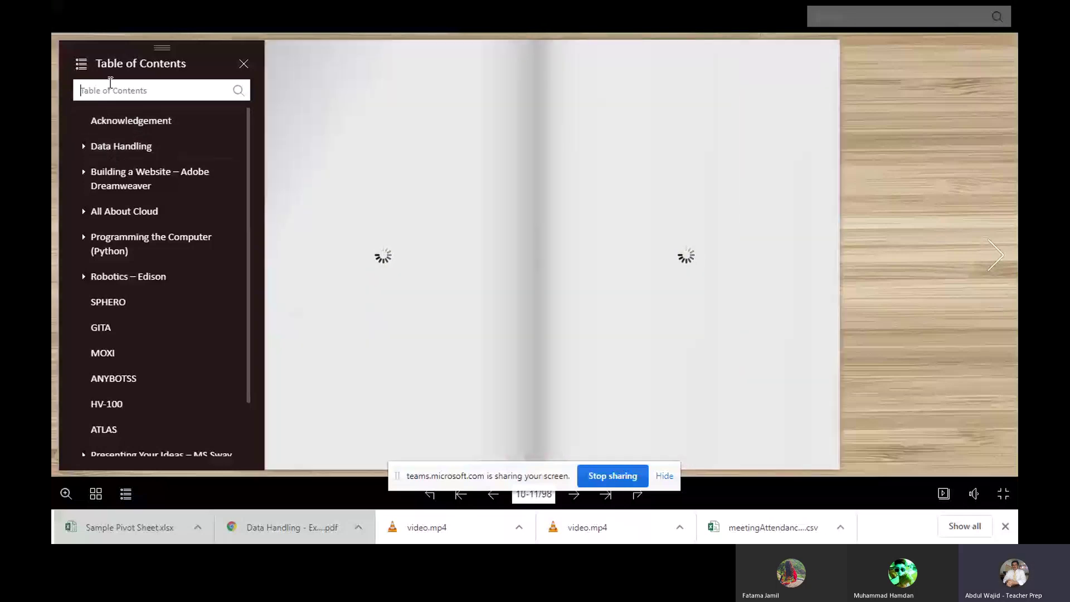
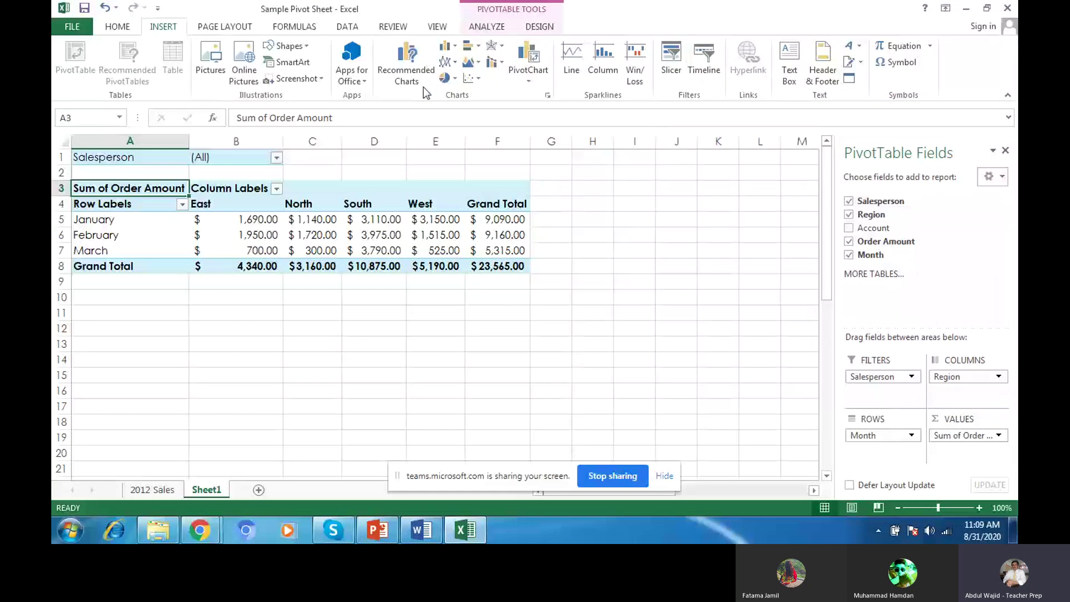
Step: Add a Salesperson slicer and drag it beside the pivot table
click(671, 73)
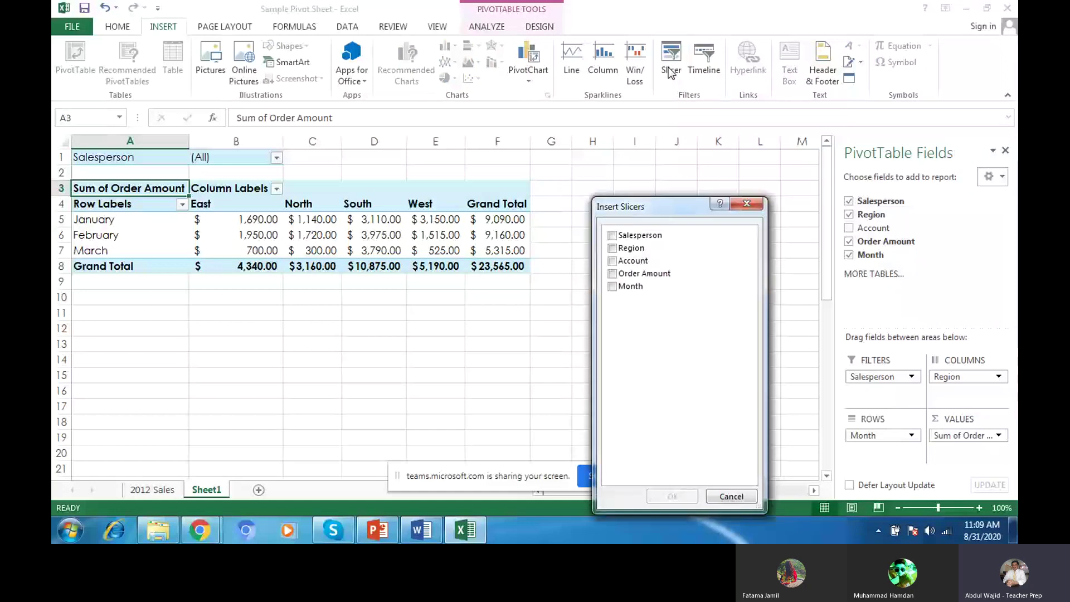
drag(658, 206, 666, 180)
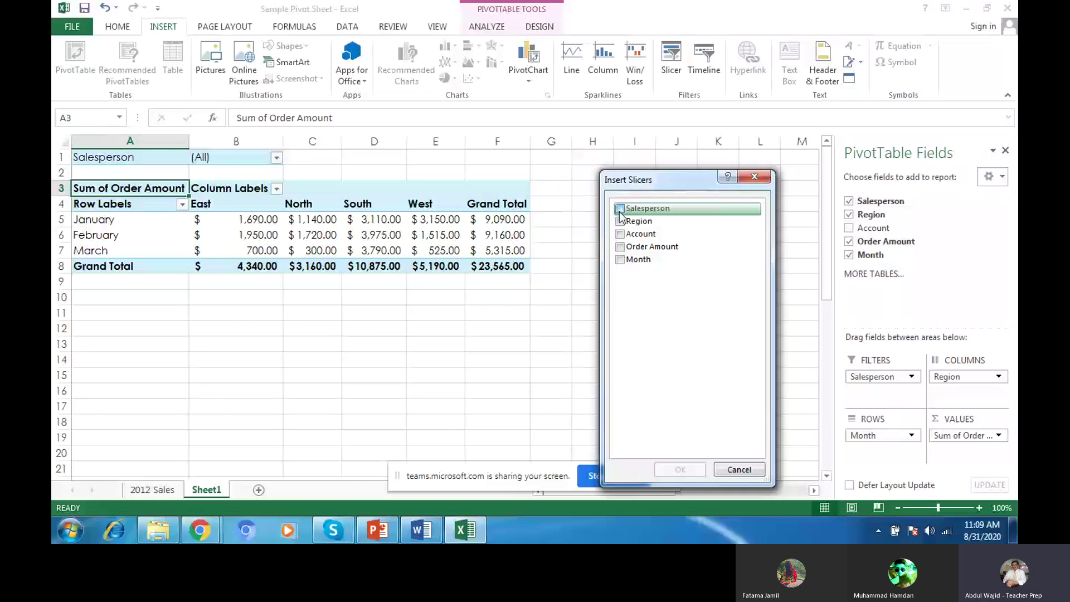
click(620, 209)
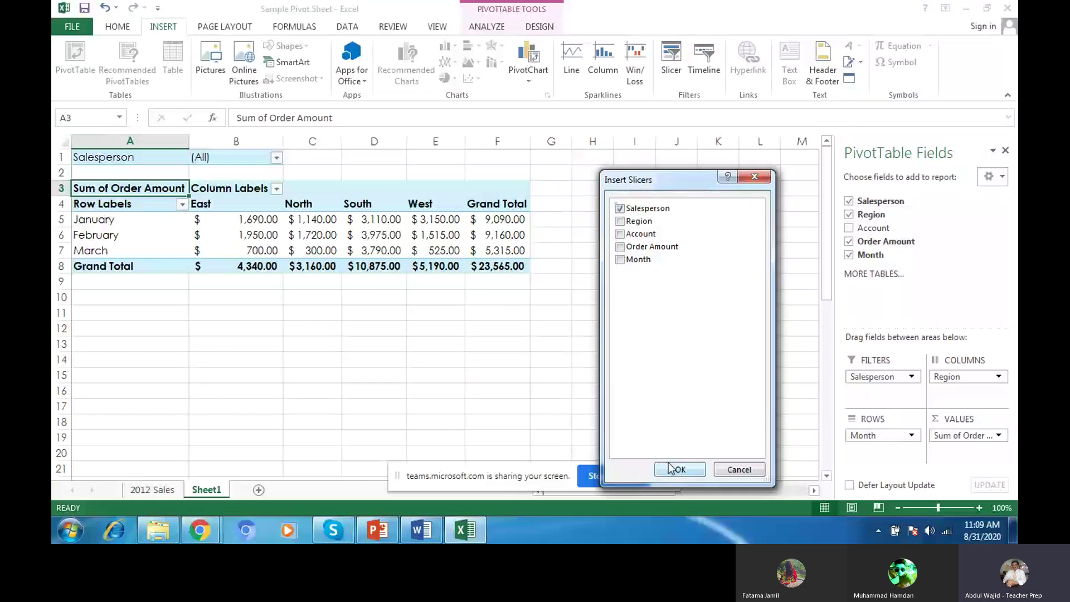
click(675, 469)
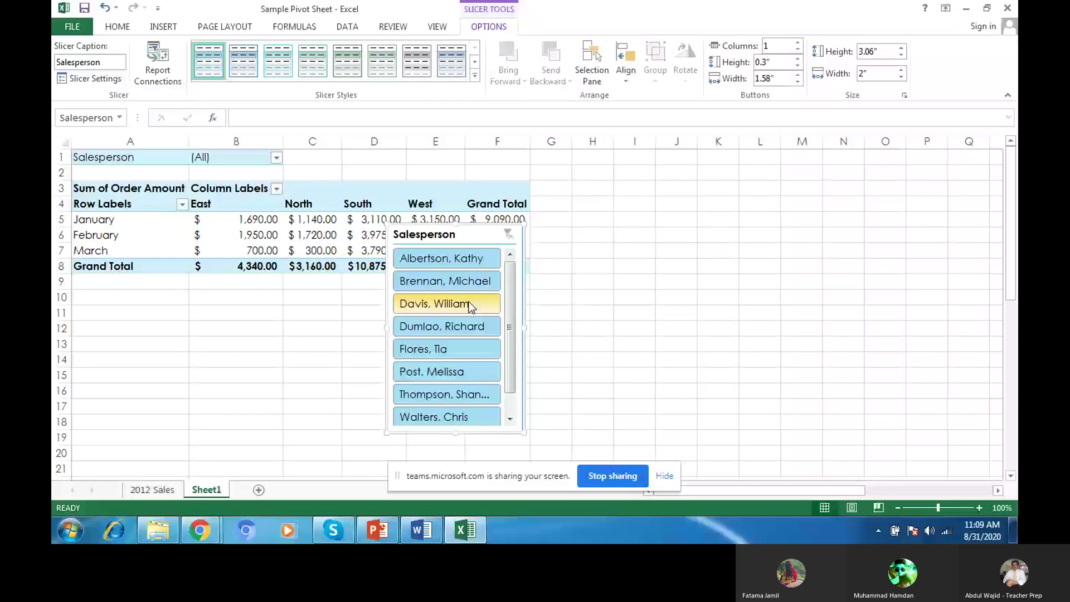
drag(467, 238, 626, 192)
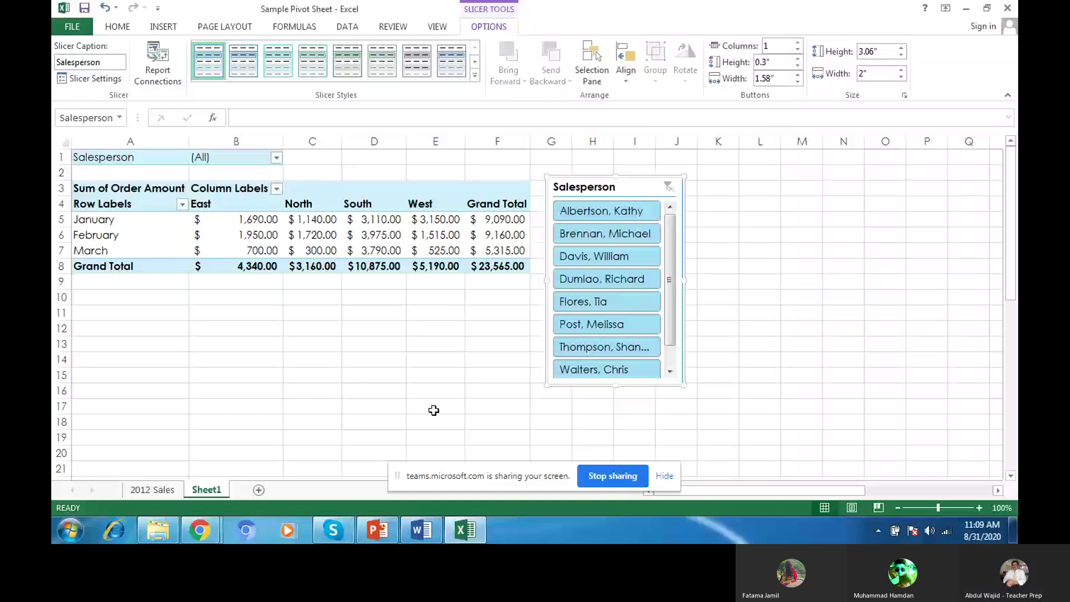
click(199, 530)
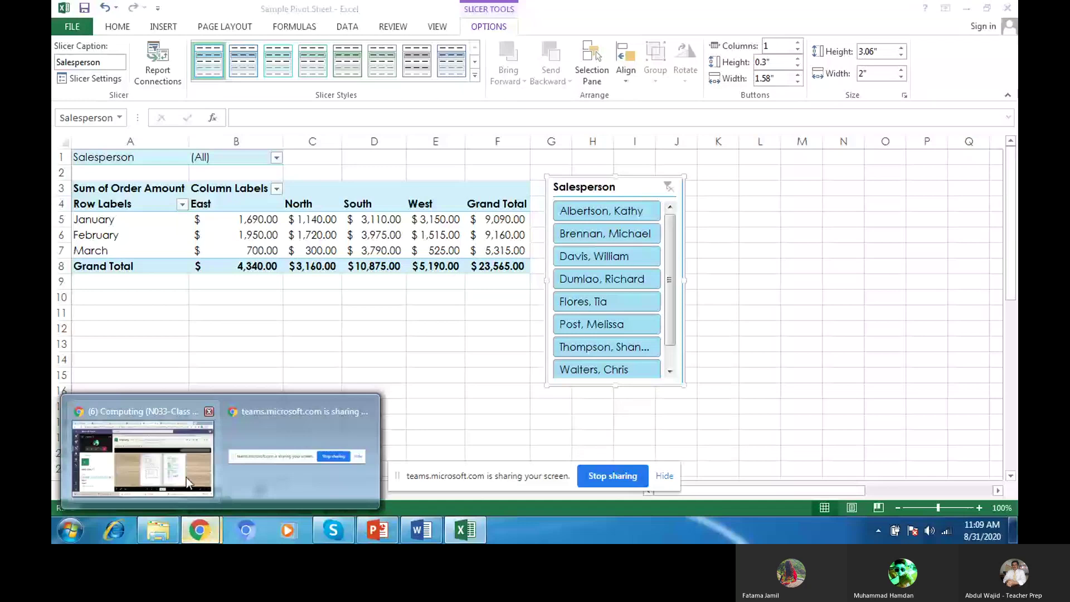
mouse_move(186, 477)
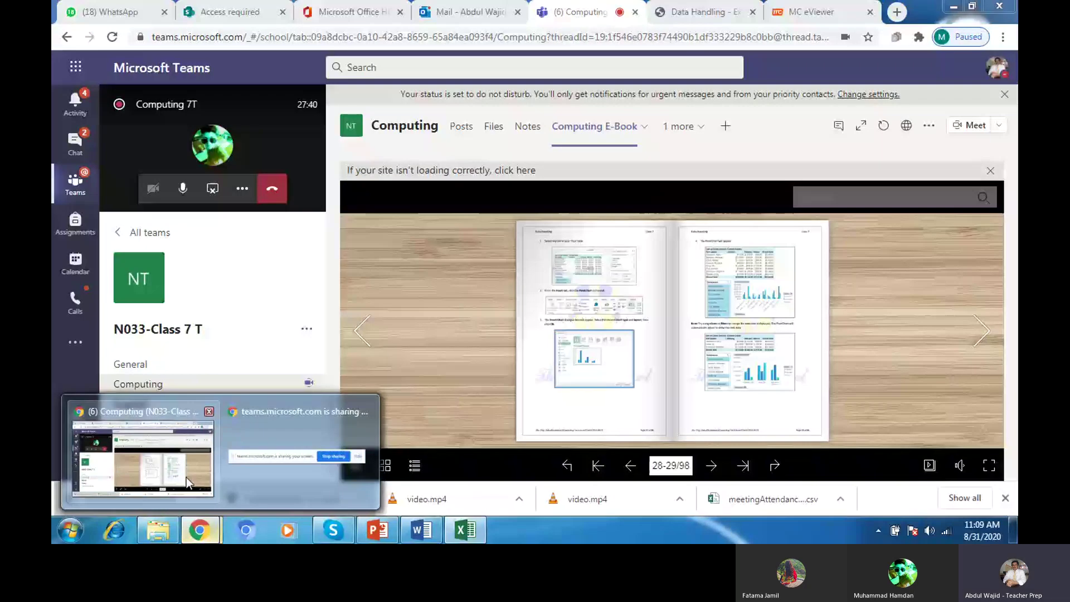
click(186, 477)
click(701, 15)
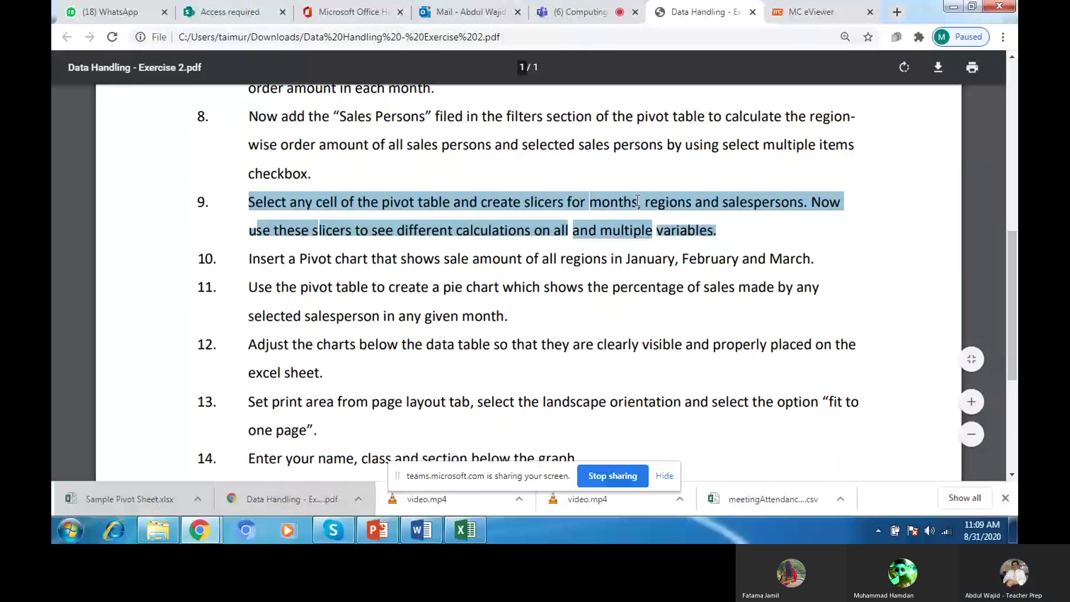
Step: Delete the existing Salesperson slicer from the sheet
key(alt+Tab)
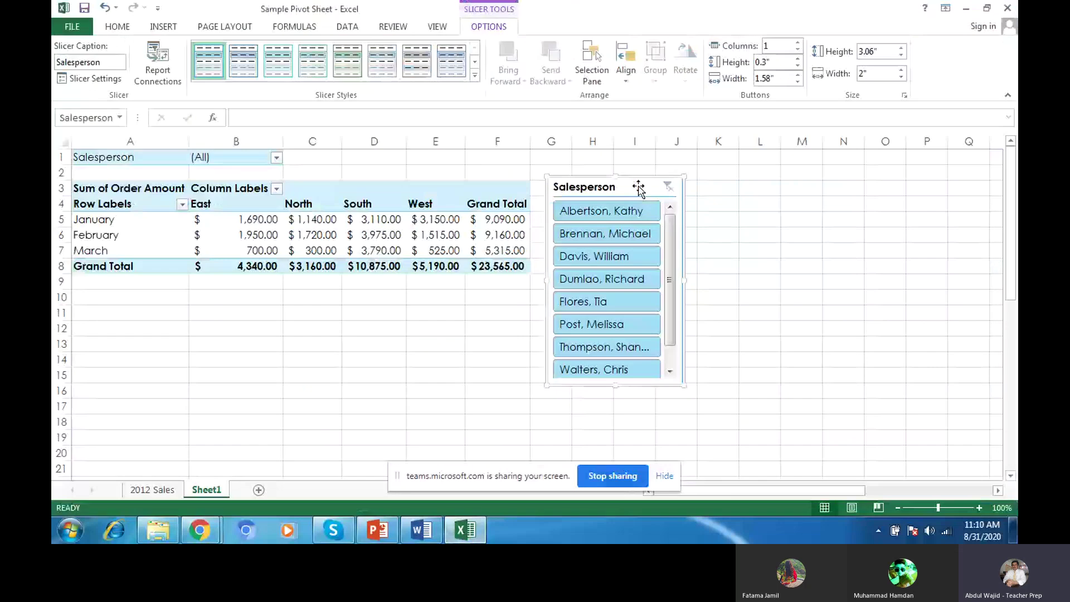
right_click(646, 189)
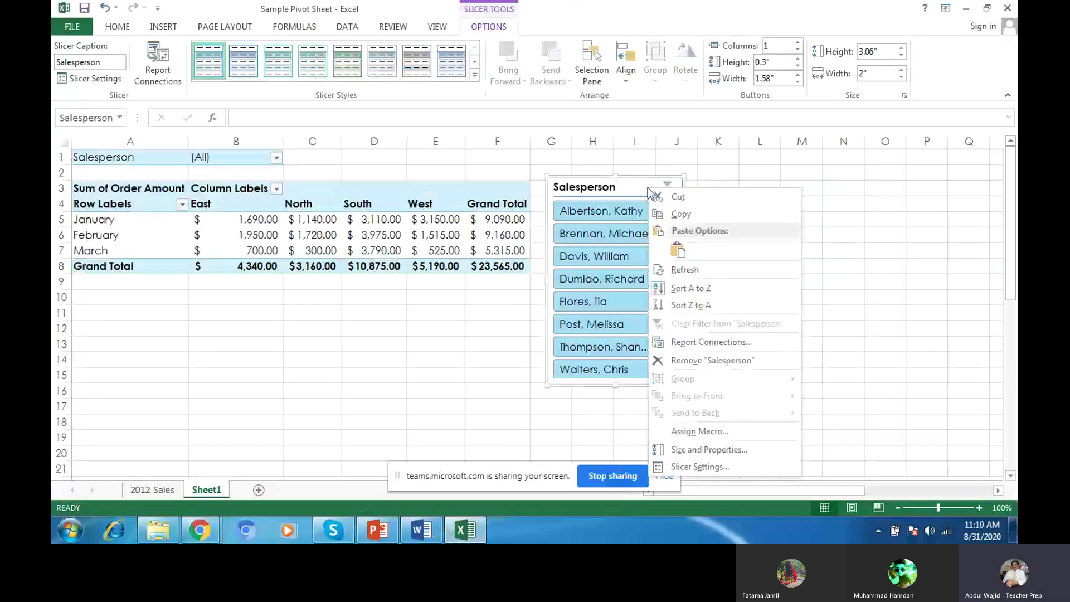
click(663, 197)
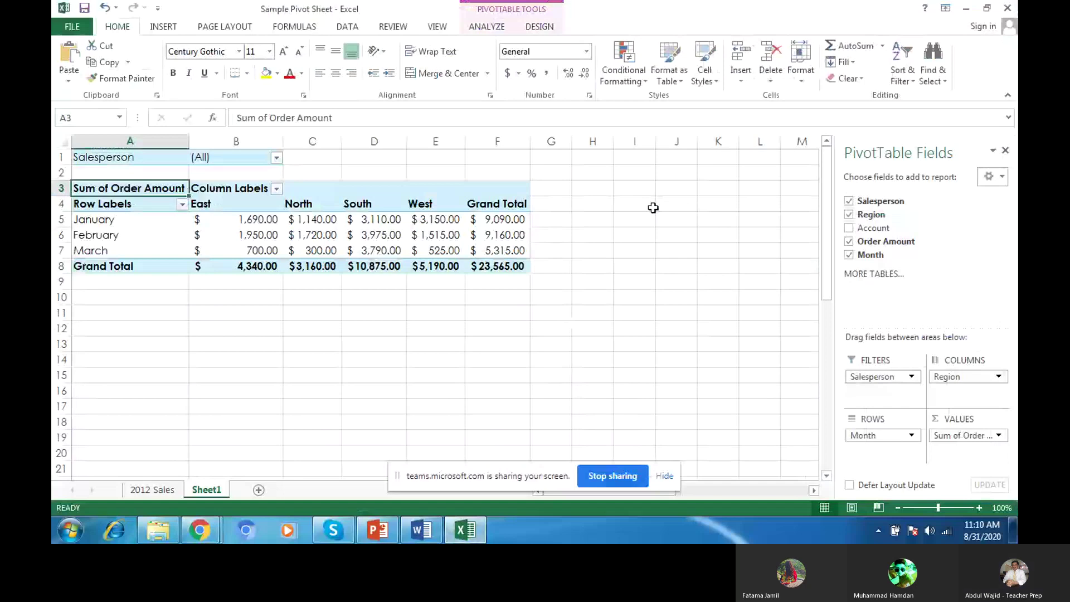
Step: Insert Salesperson, Region and Month slicers for the pivot table
click(163, 27)
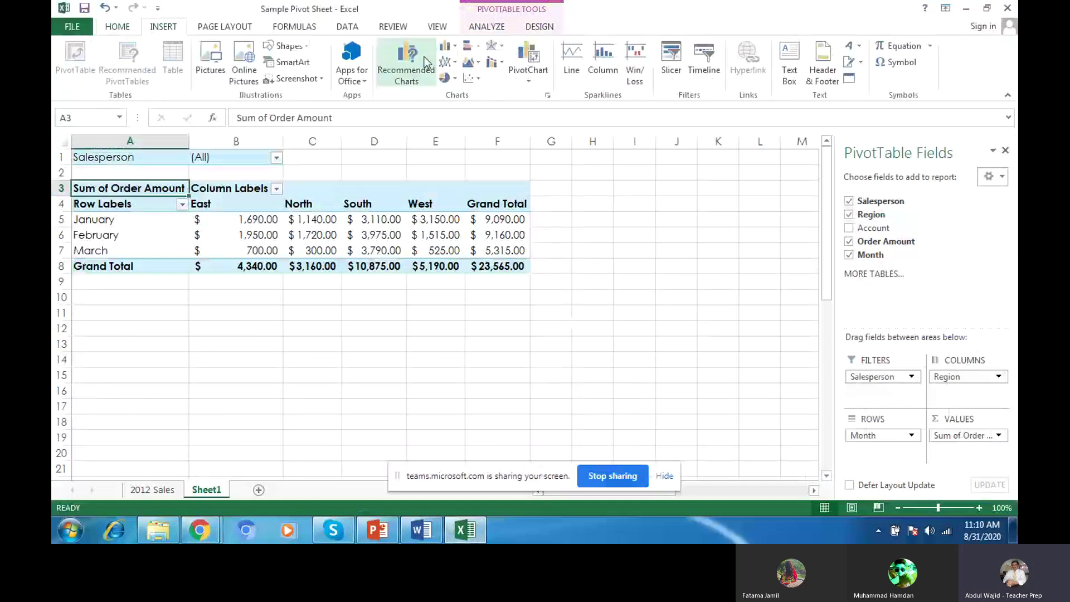
click(672, 61)
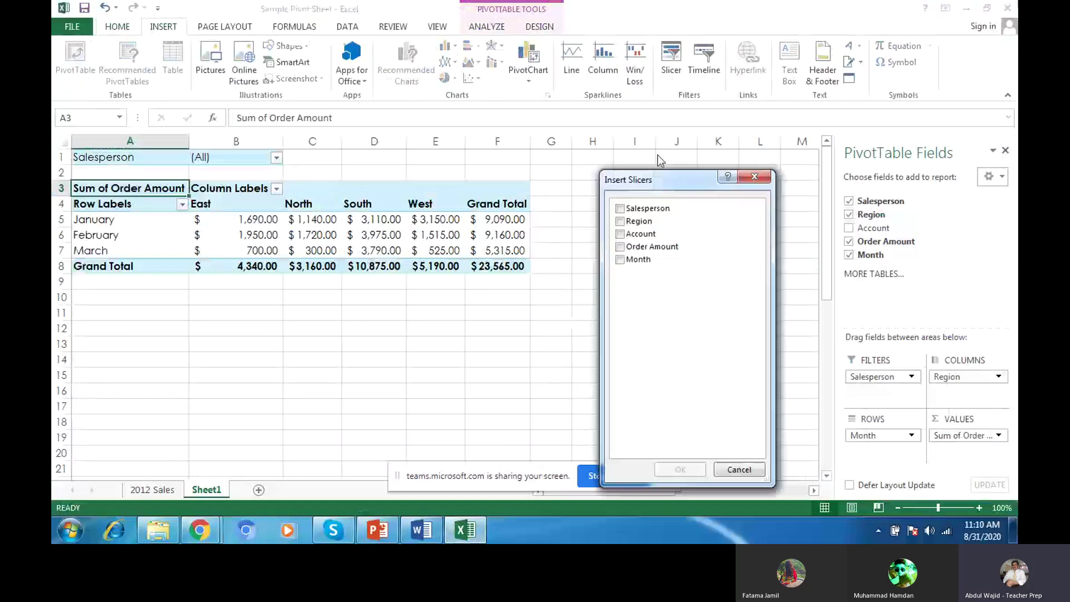
click(622, 209)
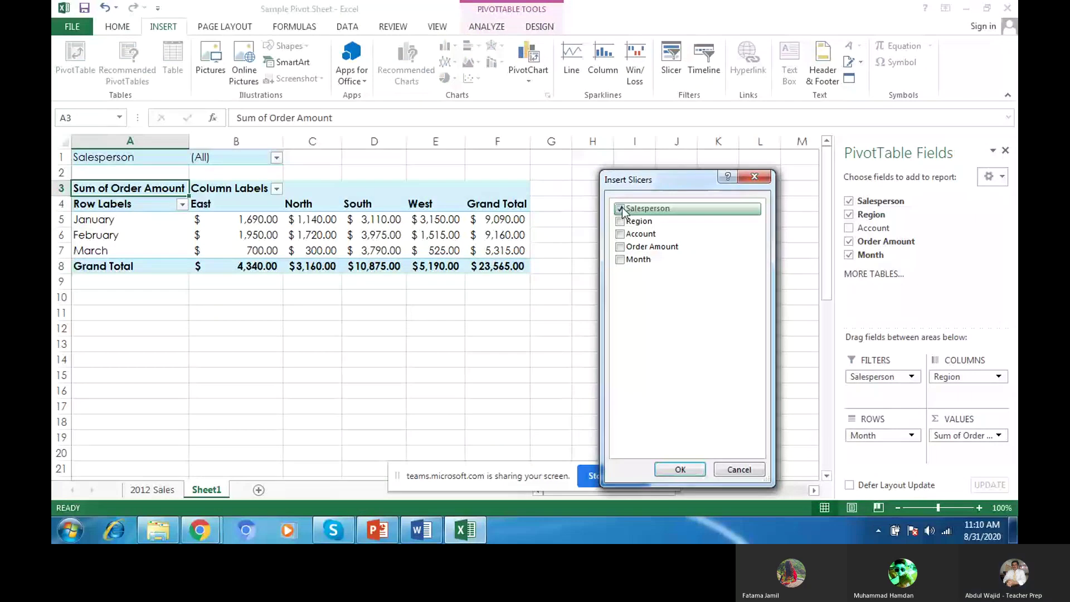
click(620, 221)
mouse_move(222, 536)
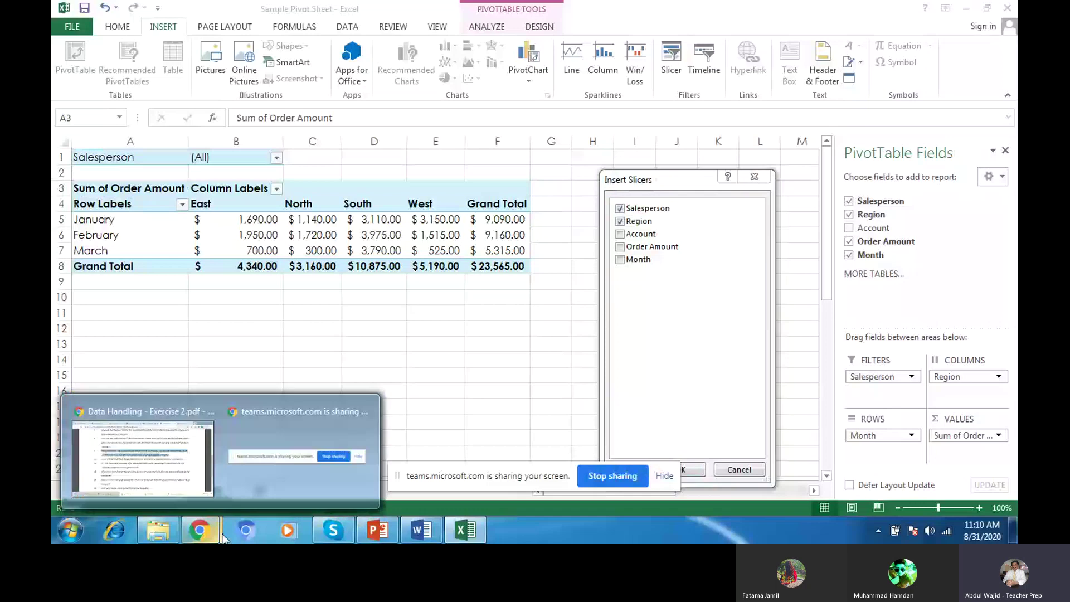
click(170, 478)
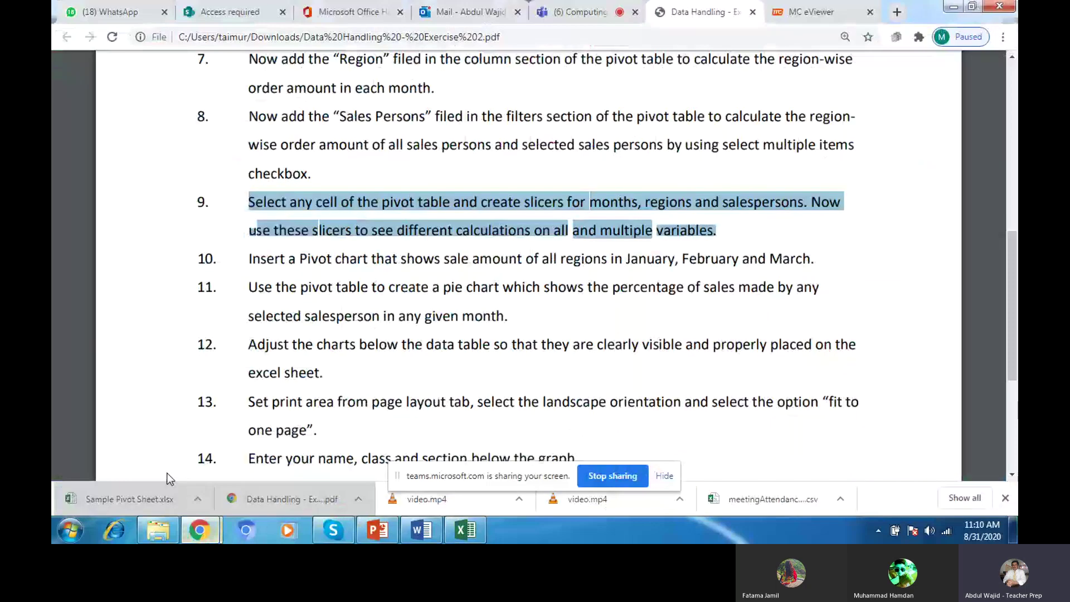
key(alt+Tab)
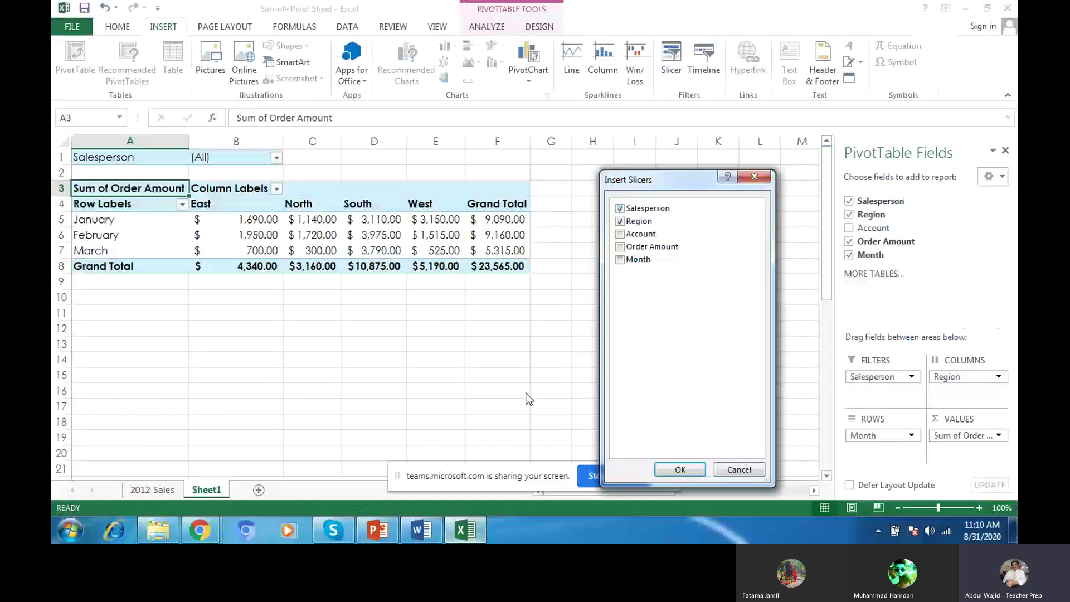
click(621, 261)
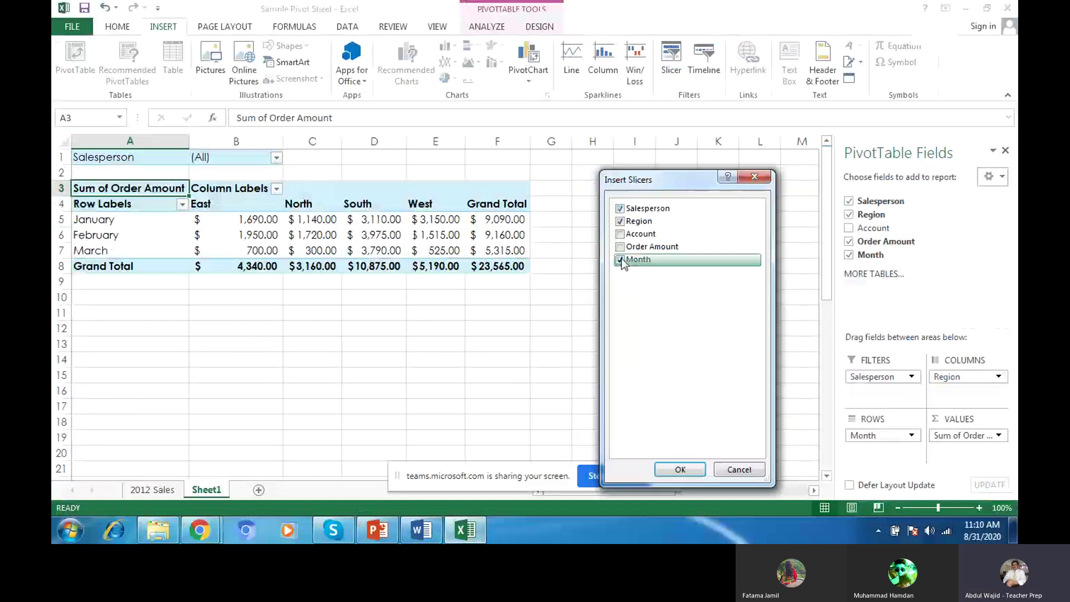
click(679, 469)
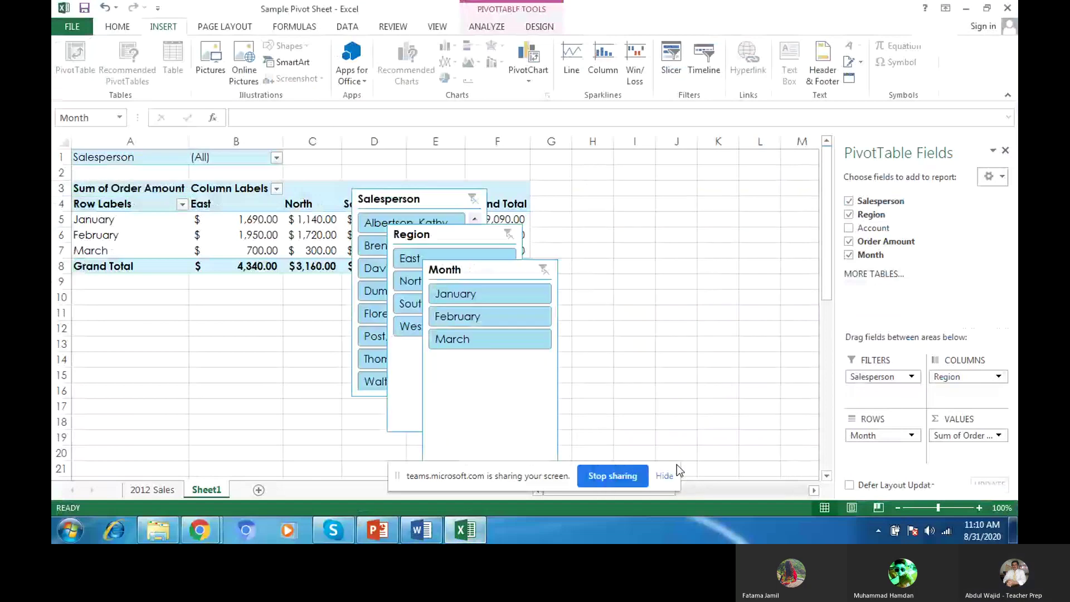
Step: Line up the Month, Region and Salesperson slicers in a row right of the pivot table
drag(496, 283, 610, 196)
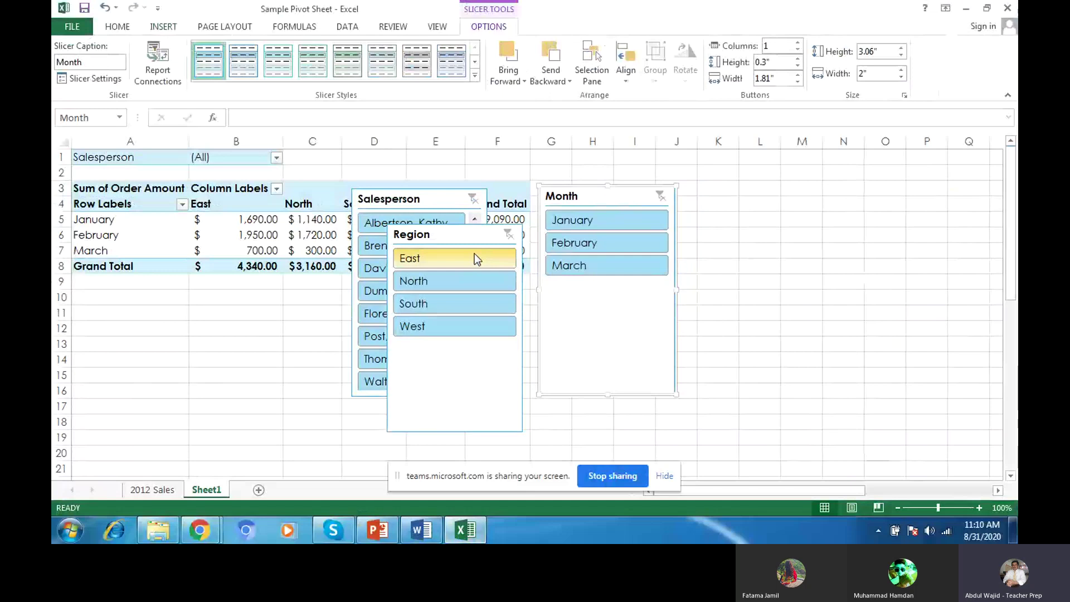
drag(476, 258, 637, 220)
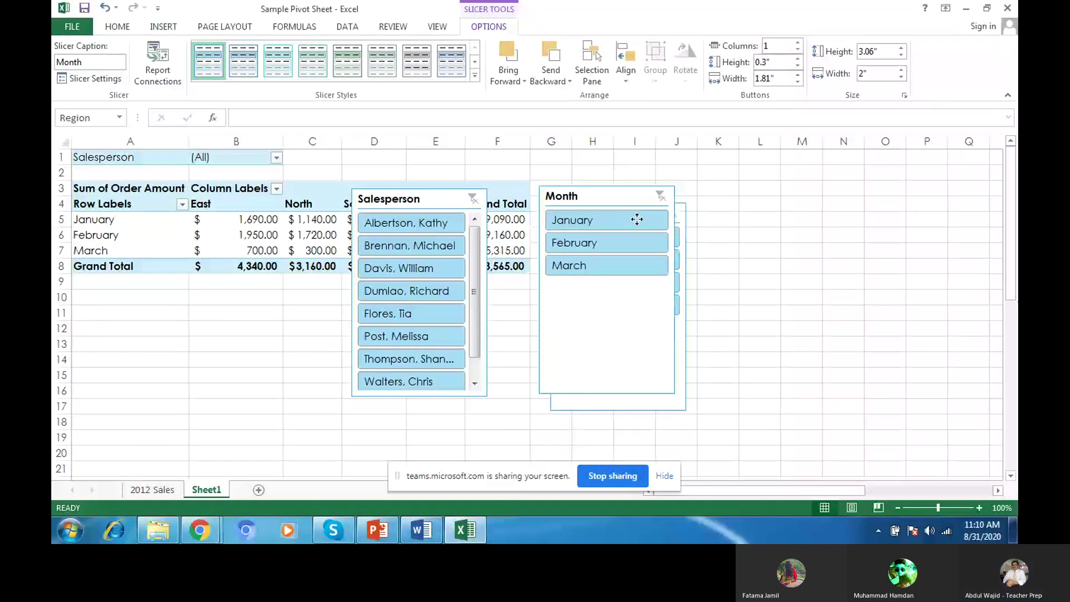
drag(637, 220, 767, 202)
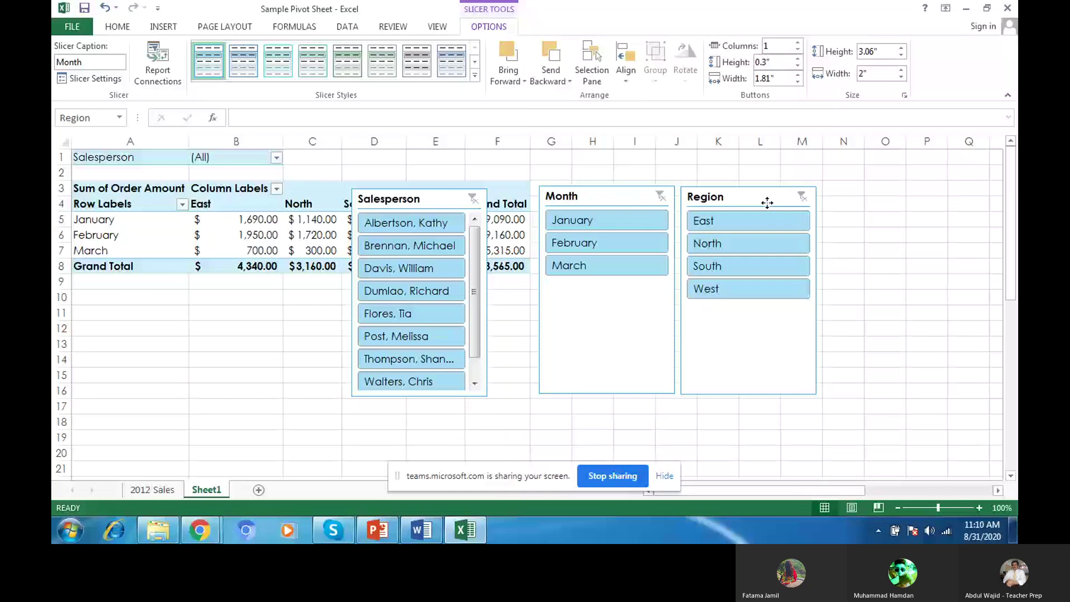
drag(425, 197, 895, 197)
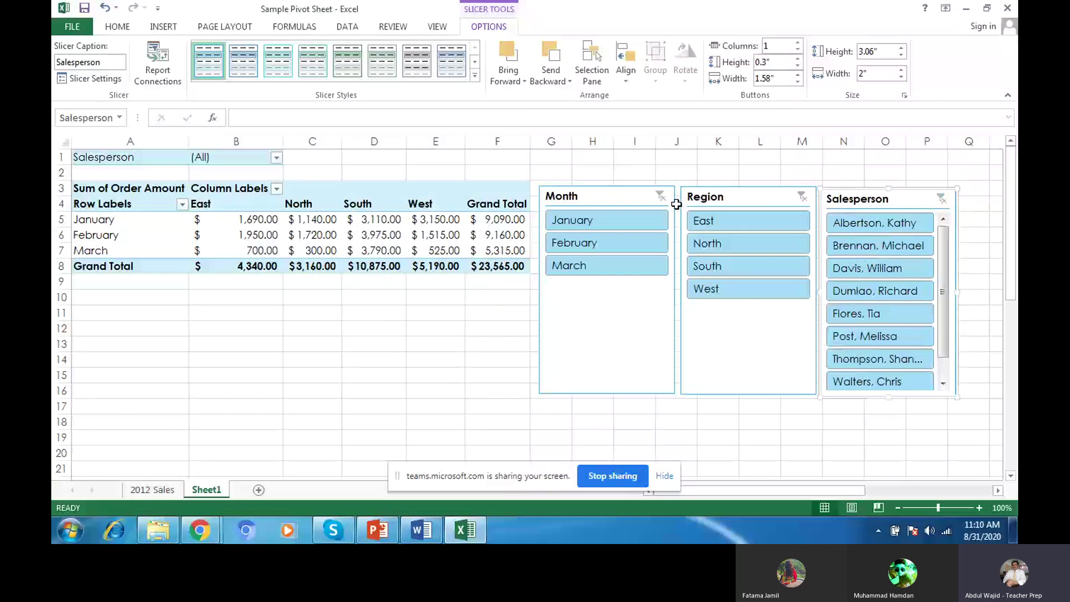
click(663, 203)
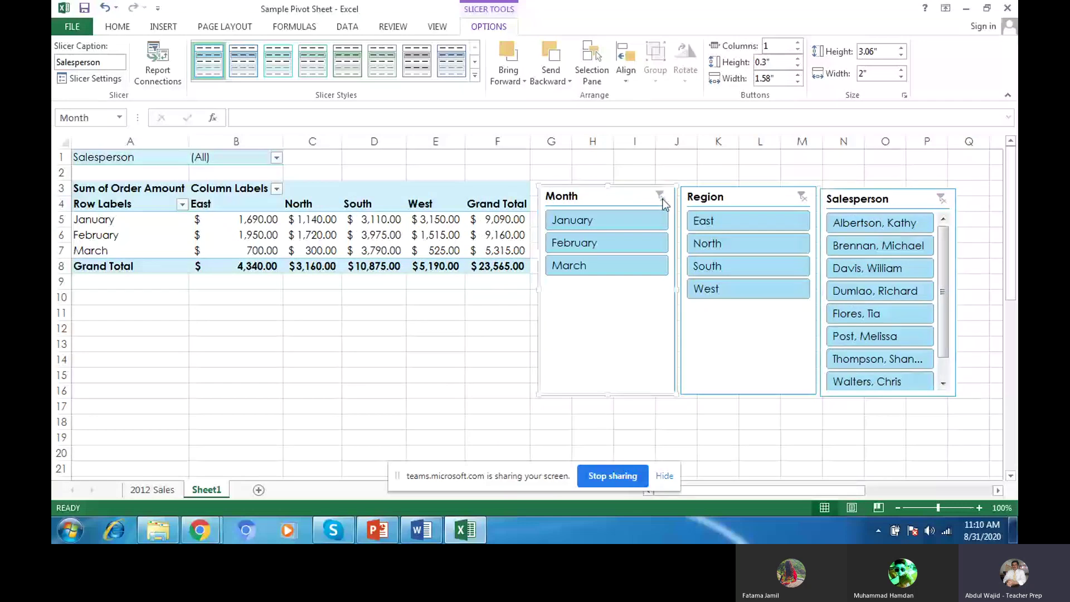
Step: Filter by January, February, March, then East, South, West, clearing each slicer afterwards
click(654, 221)
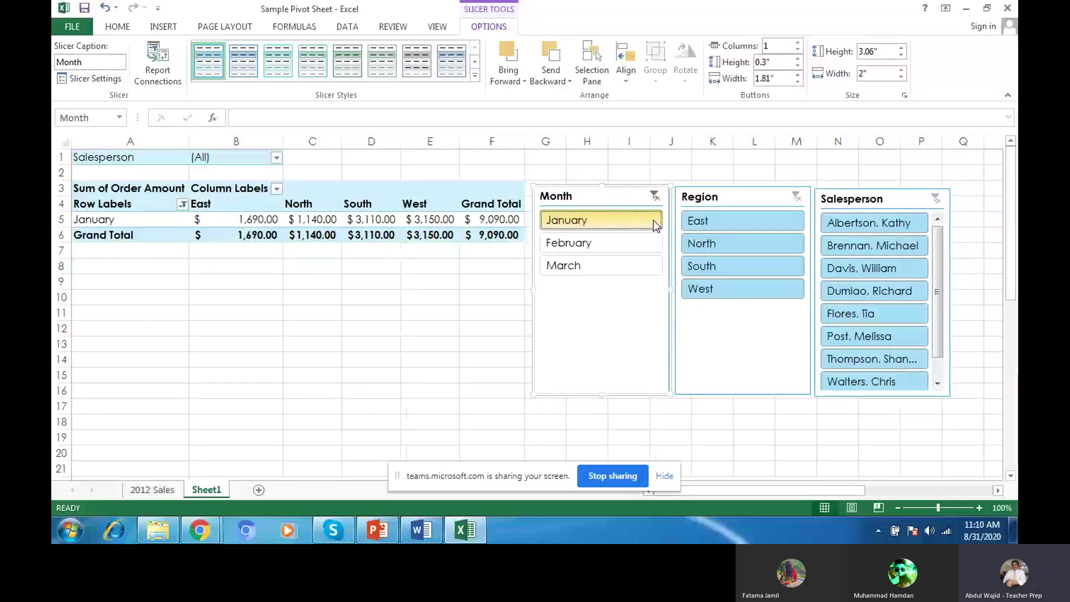
click(641, 240)
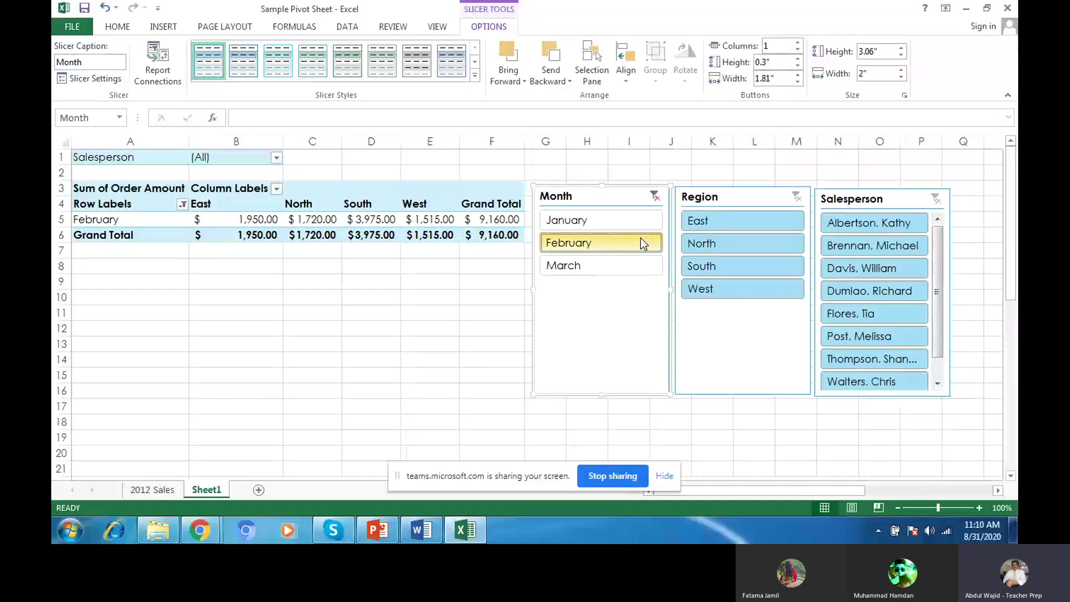
click(637, 268)
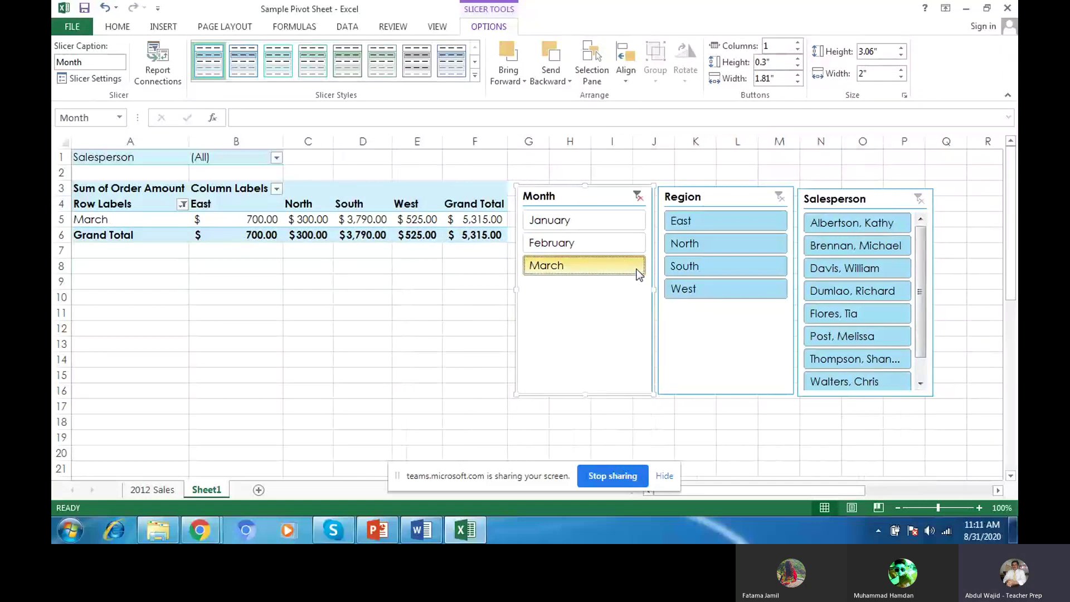
click(638, 195)
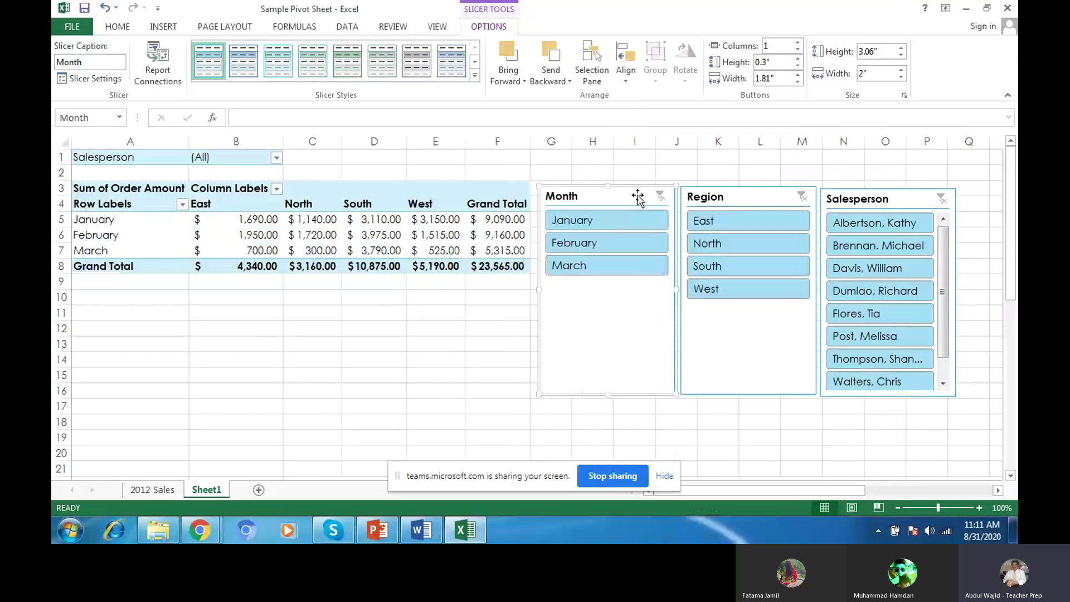
click(722, 223)
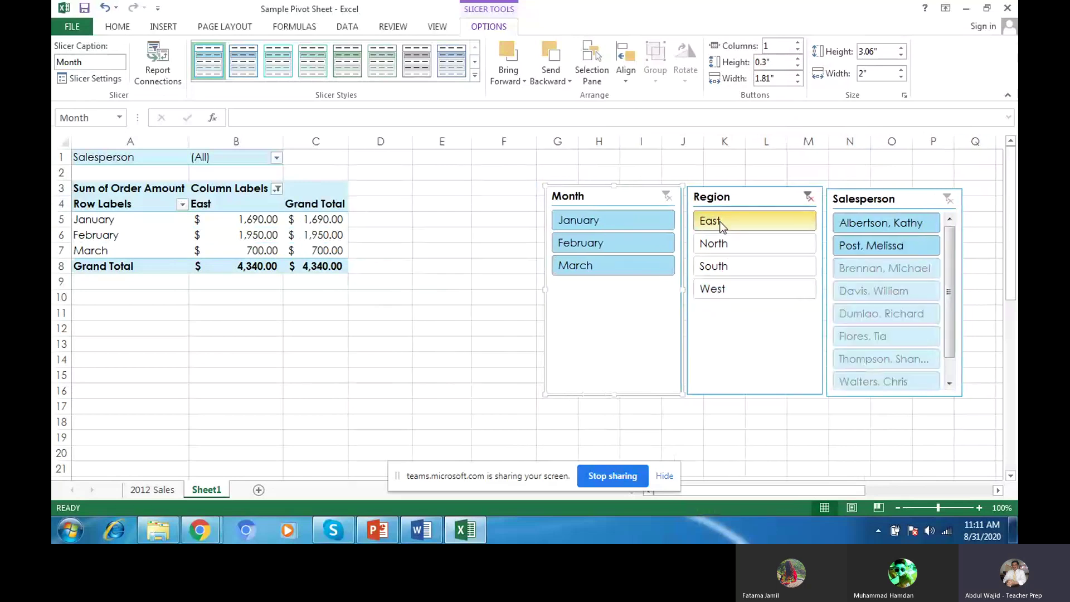
click(728, 266)
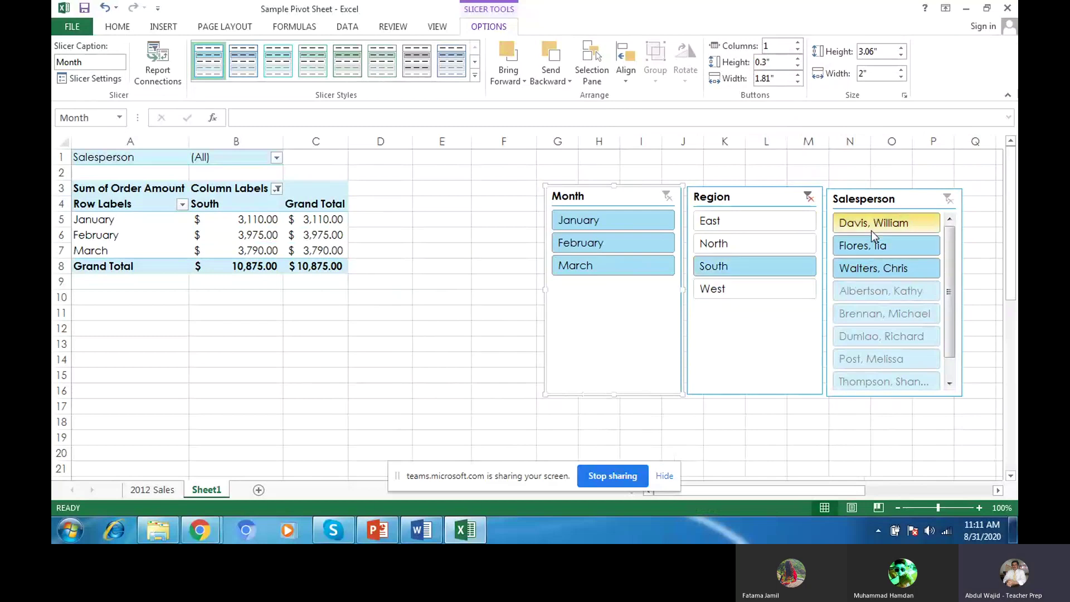
click(778, 291)
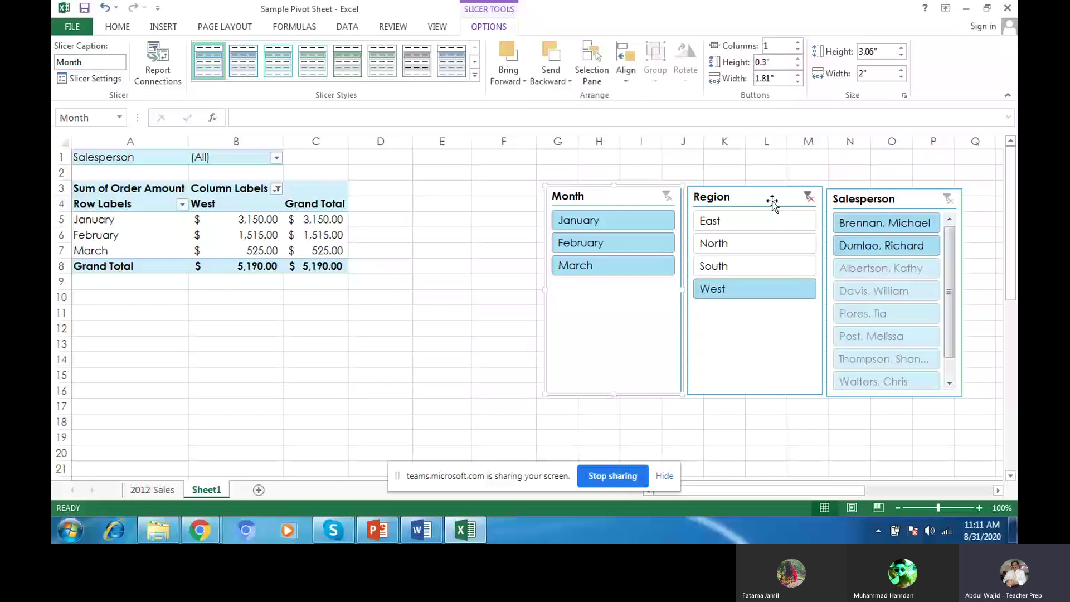
click(809, 197)
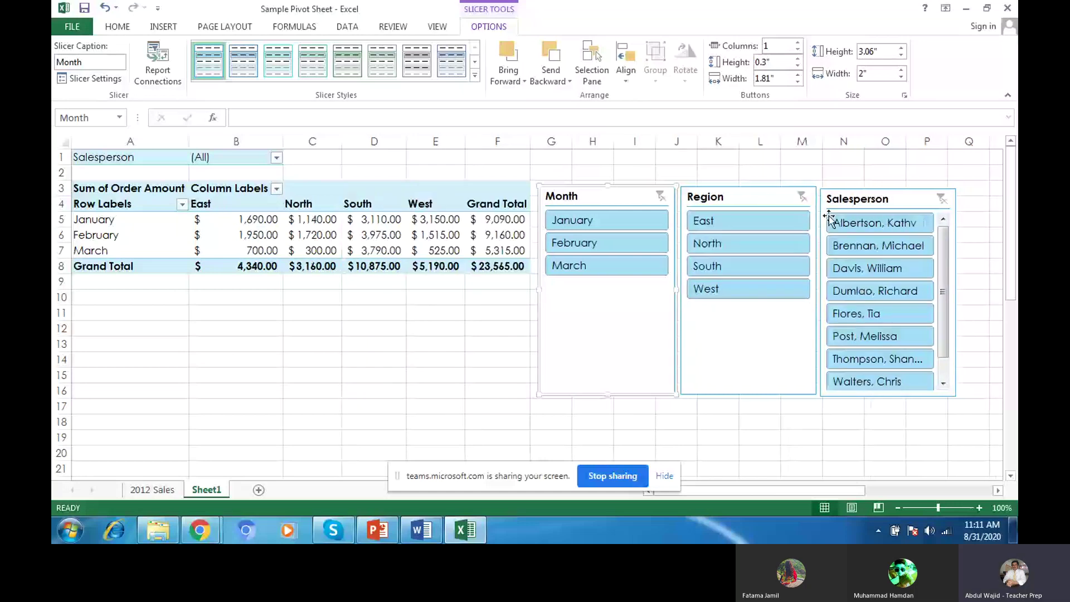
Step: Filter by several individual salespeople in turn, then clear the Salesperson slicer
click(841, 223)
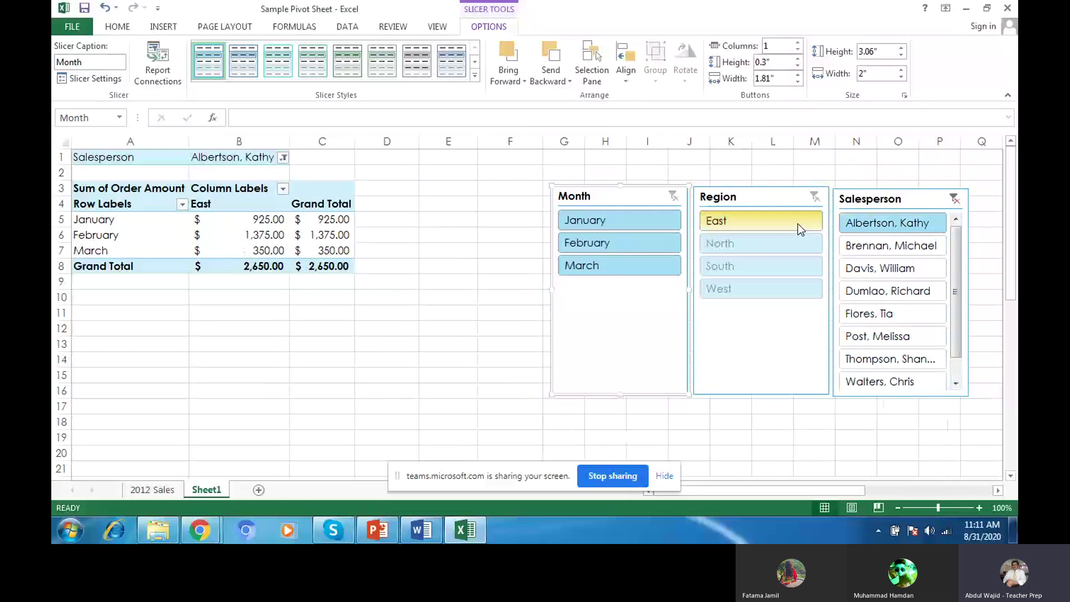
click(866, 246)
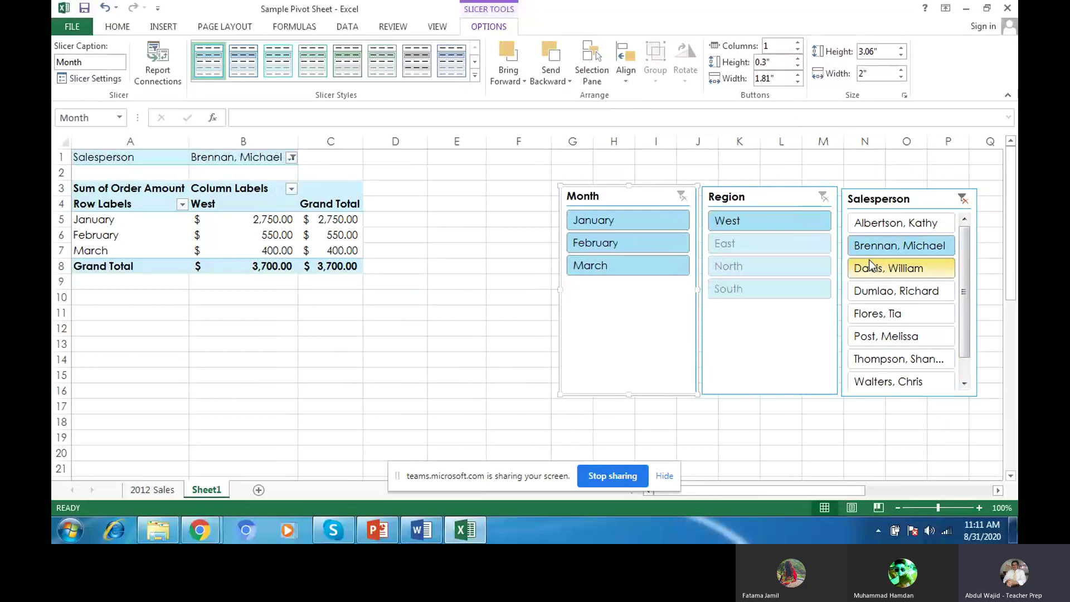
click(872, 337)
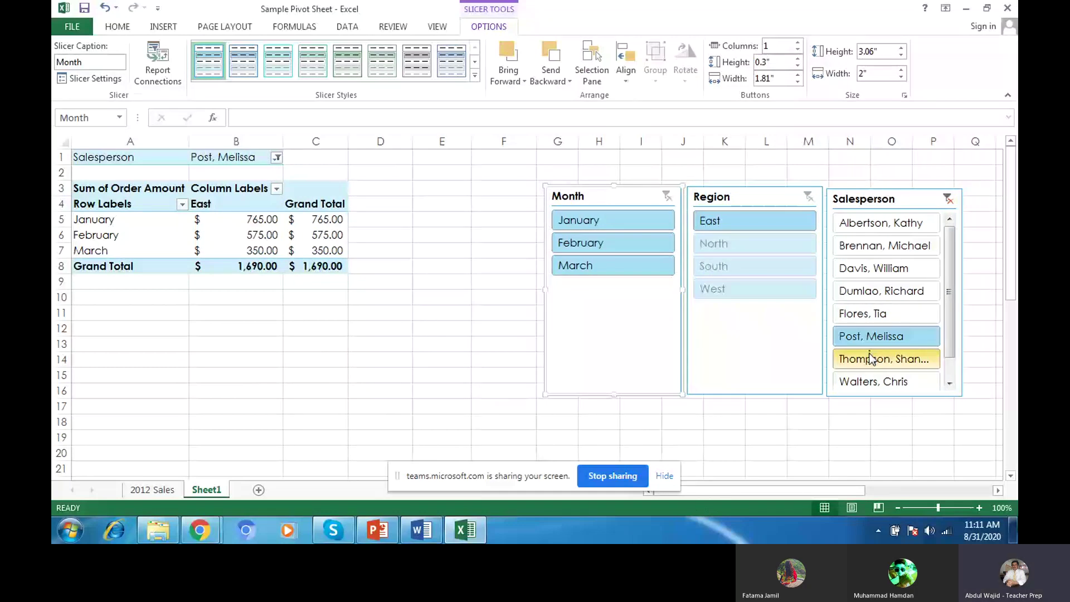
click(871, 358)
click(923, 387)
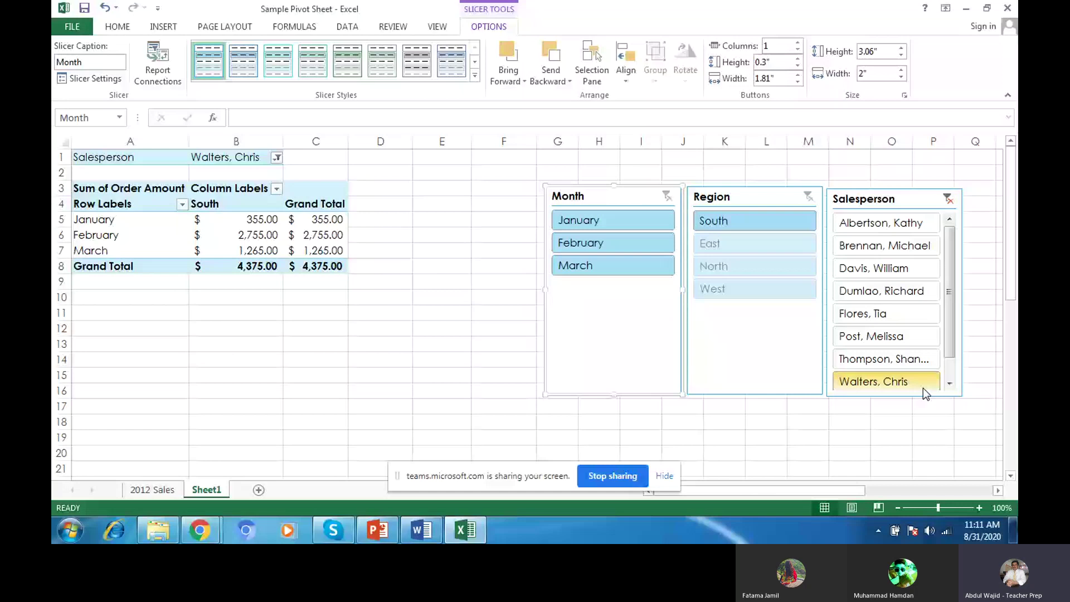
click(949, 199)
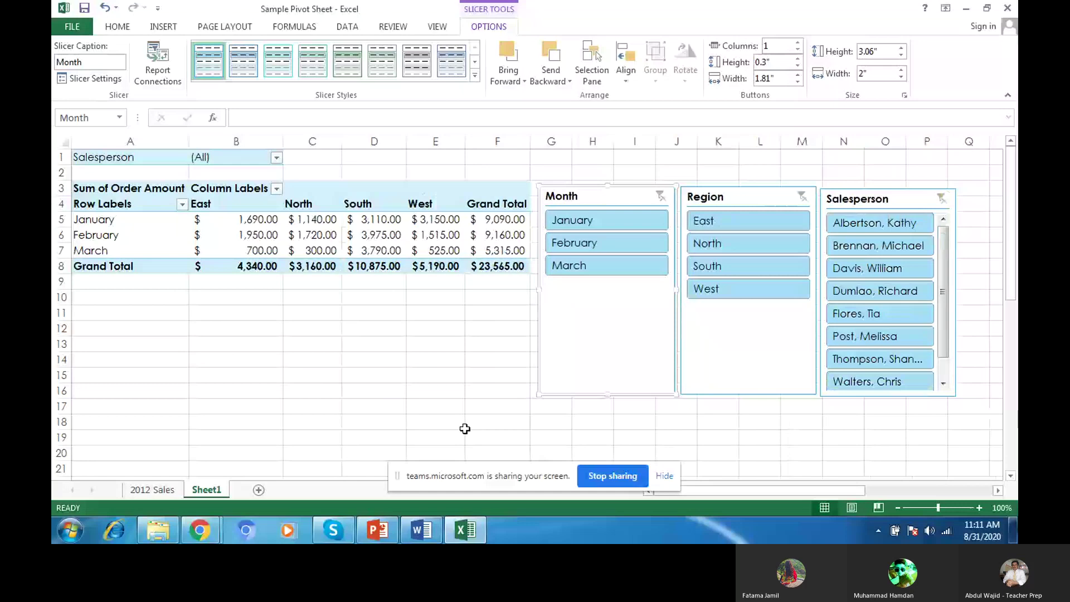
Step: Highlight task 10 in the exercise PDF: a pivot chart of all regions' January–March sales
key(alt+Tab)
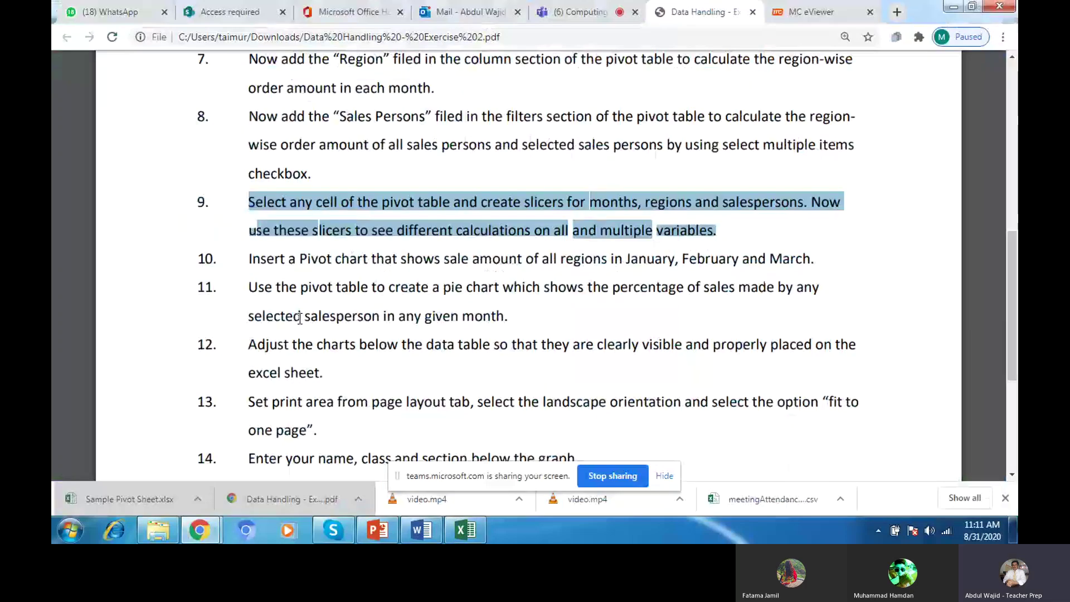
drag(249, 258, 819, 243)
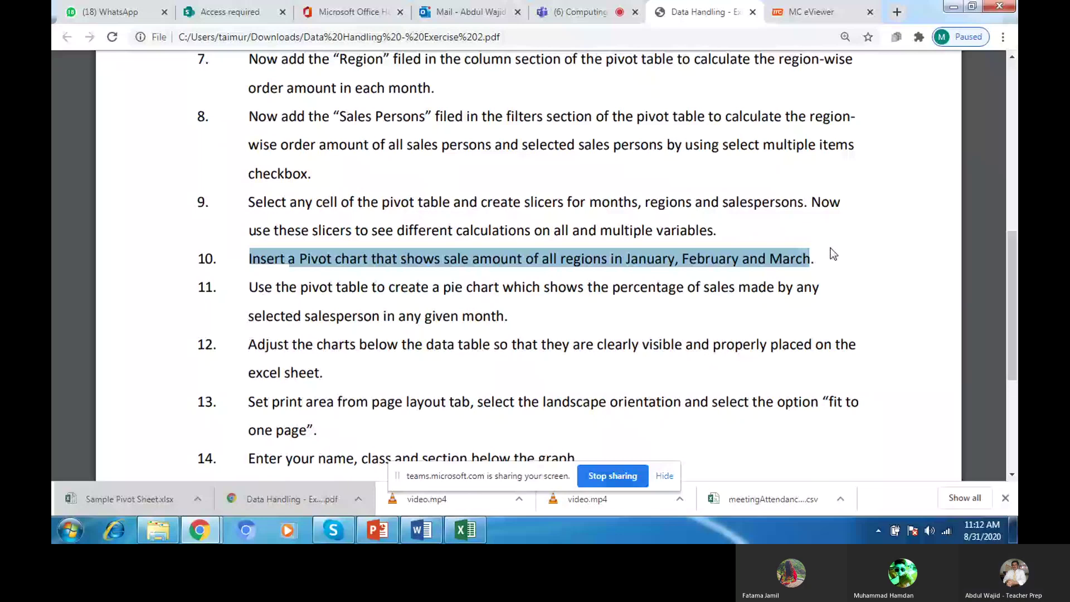
click(463, 534)
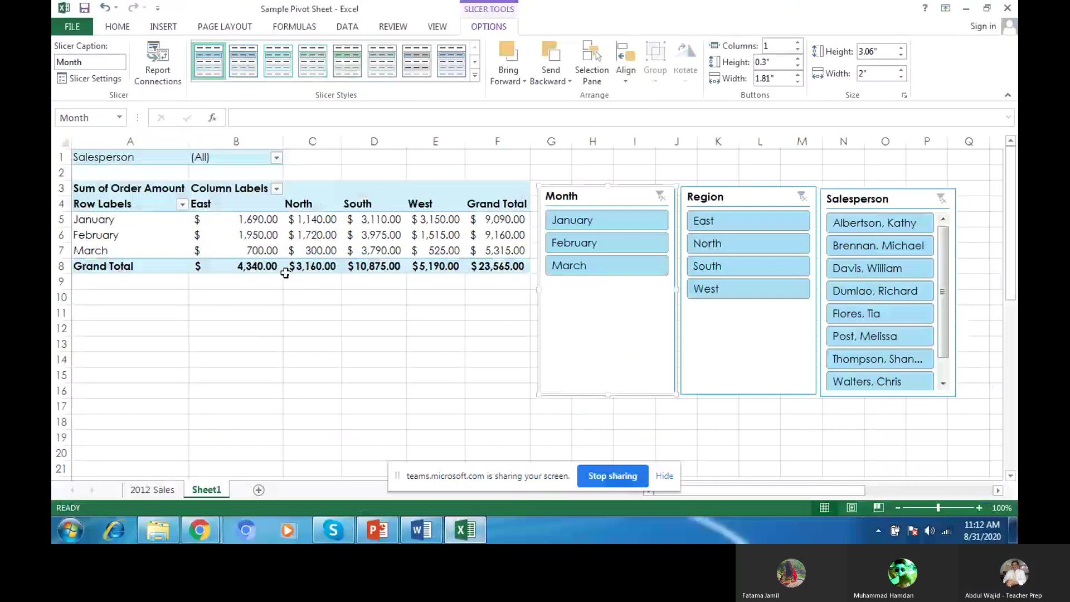
Step: Start a PivotChart from inside the pivot table, checking the exercise instructions
click(163, 26)
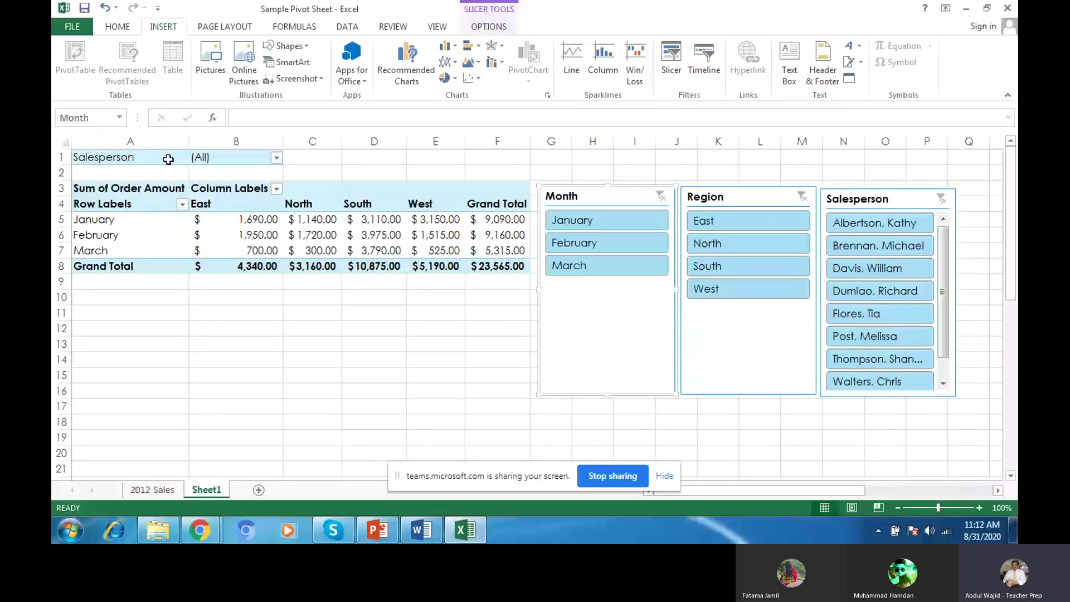
click(168, 160)
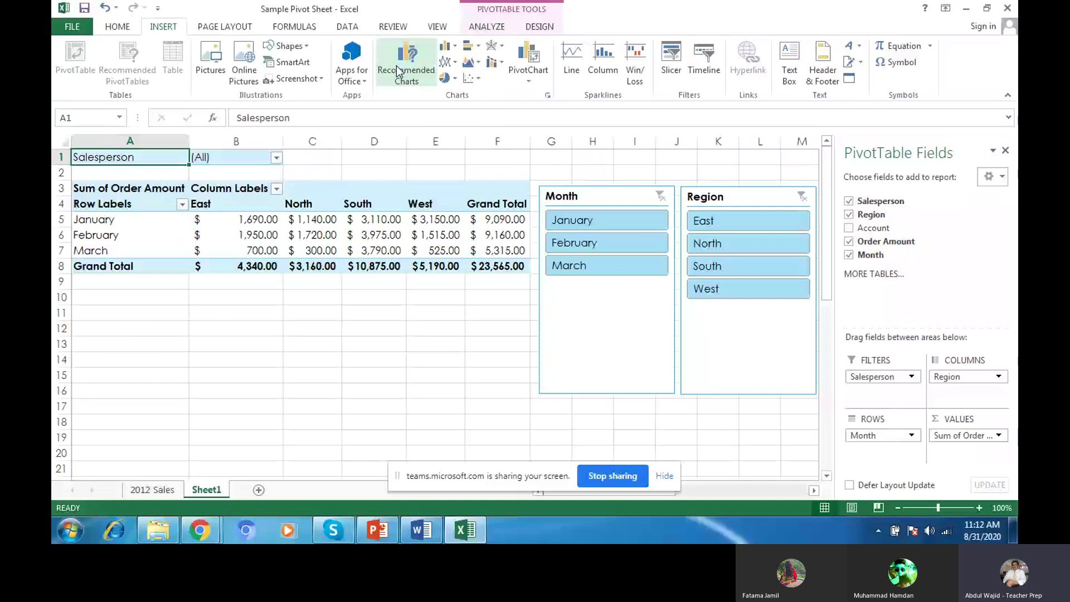
click(530, 72)
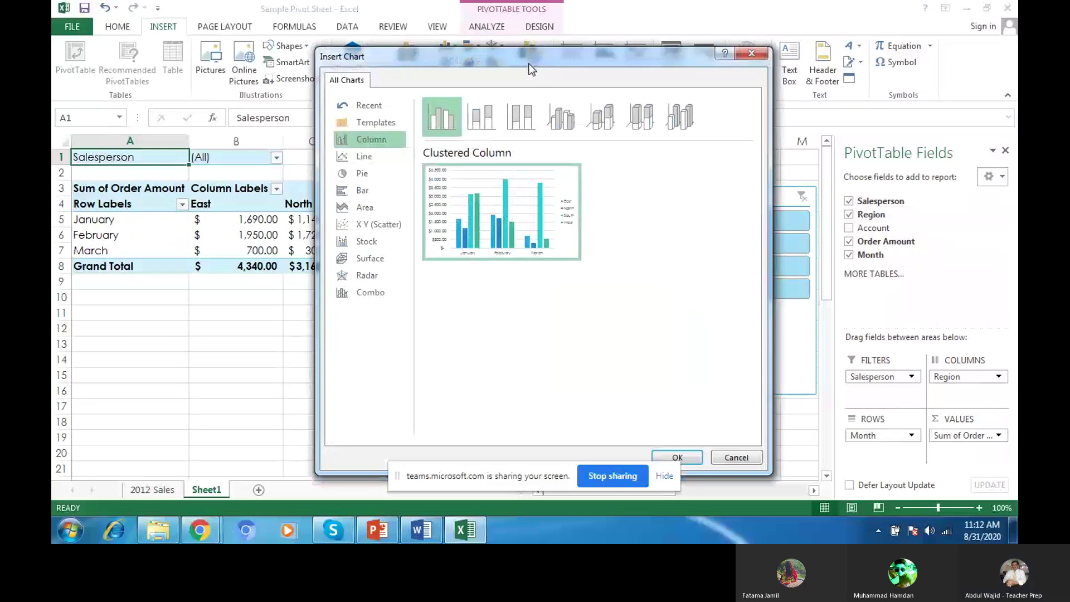
drag(529, 64, 492, 95)
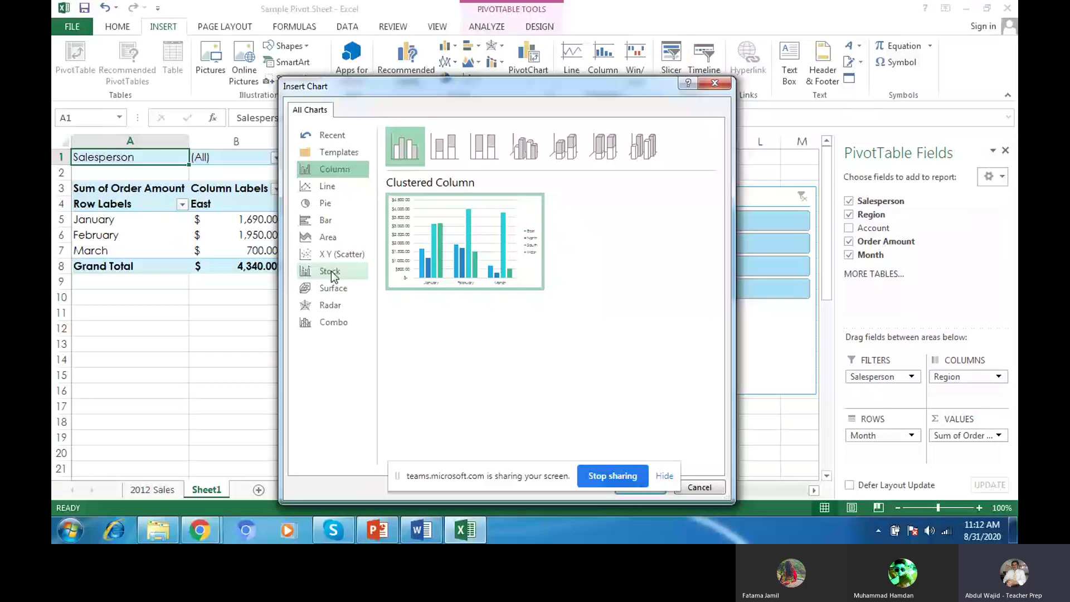
mouse_move(200, 531)
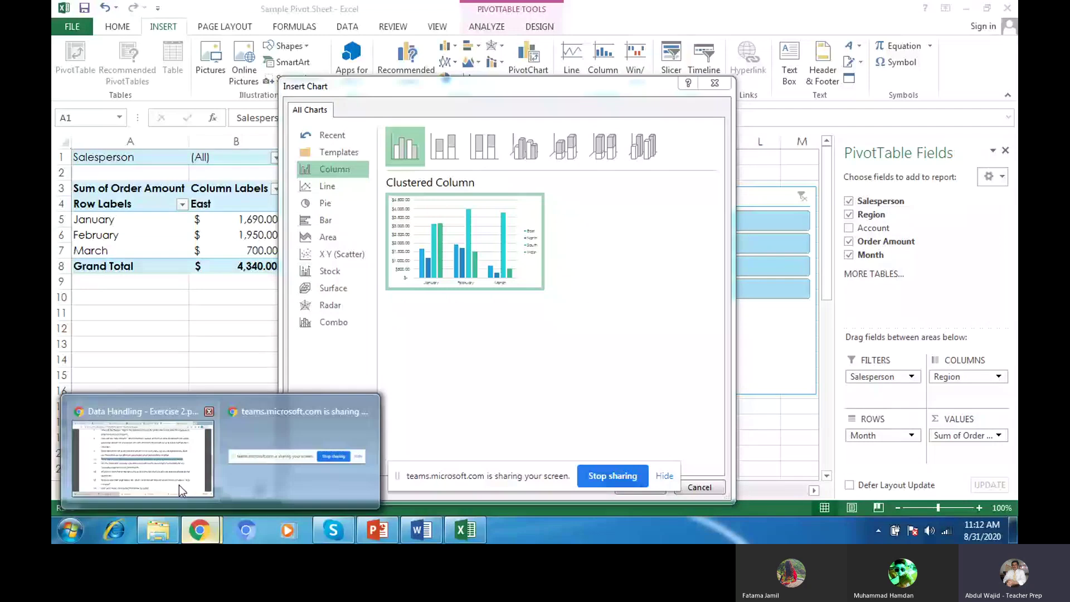
click(179, 485)
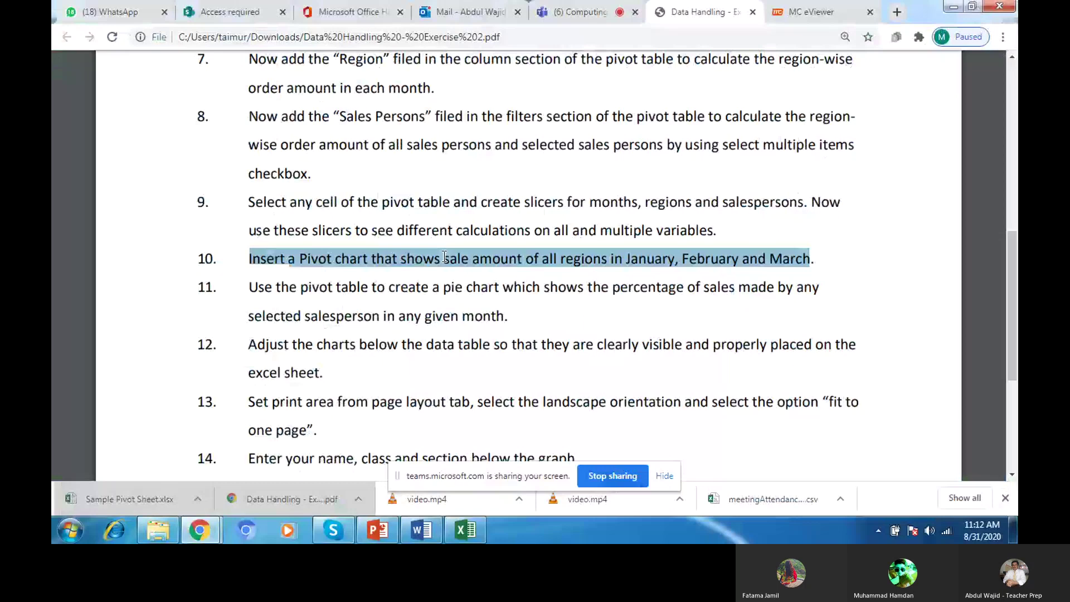
key(alt+Tab)
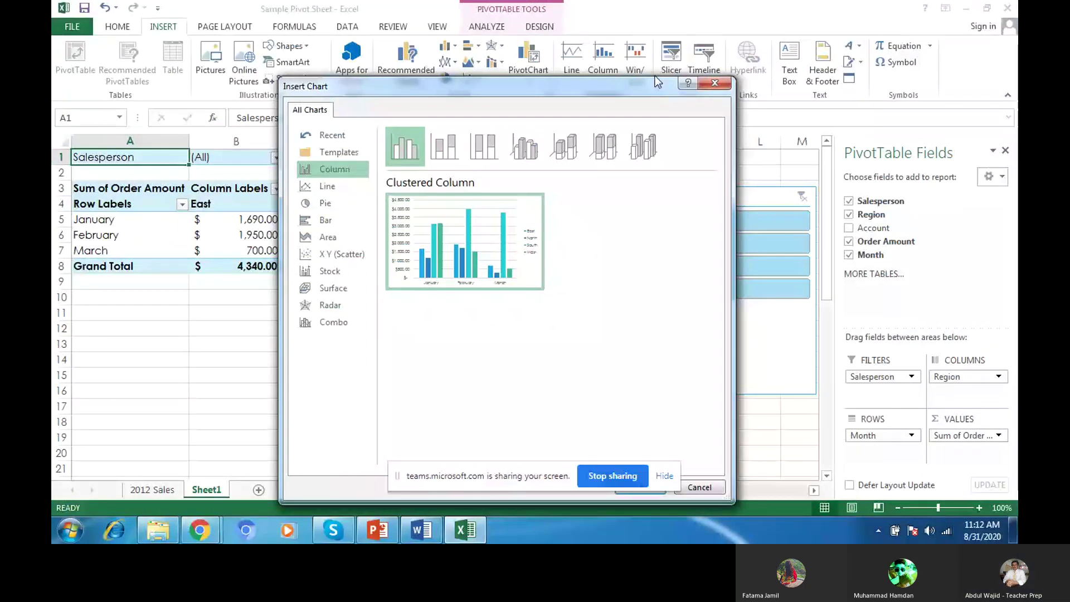
drag(654, 78, 711, 100)
Step: Insert a Clustered Column pivot chart and place it below the pivot table, rows 9–21
click(403, 204)
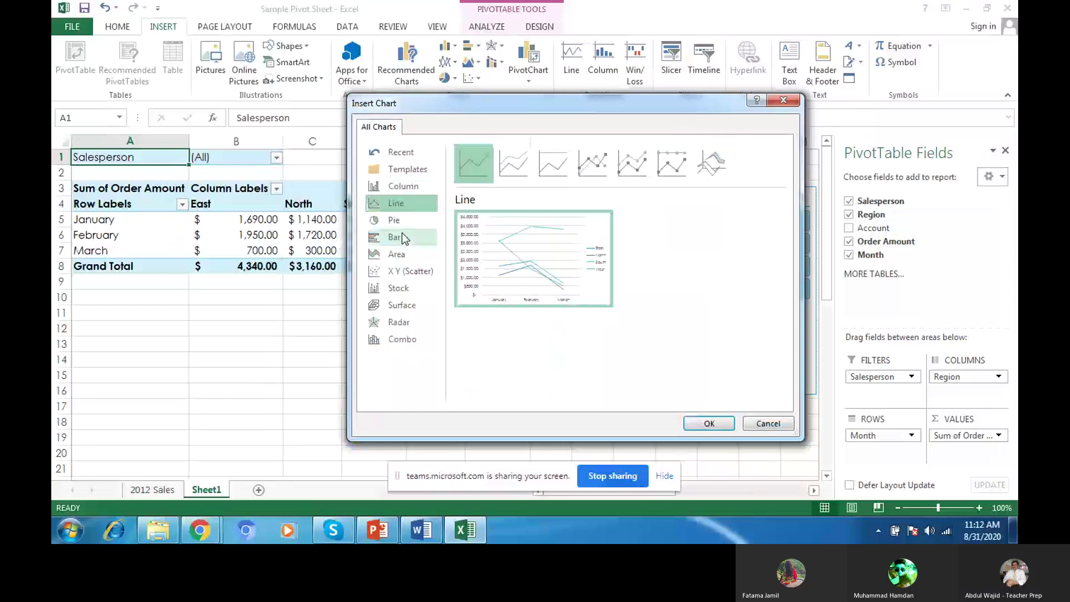
click(402, 237)
click(406, 272)
click(402, 186)
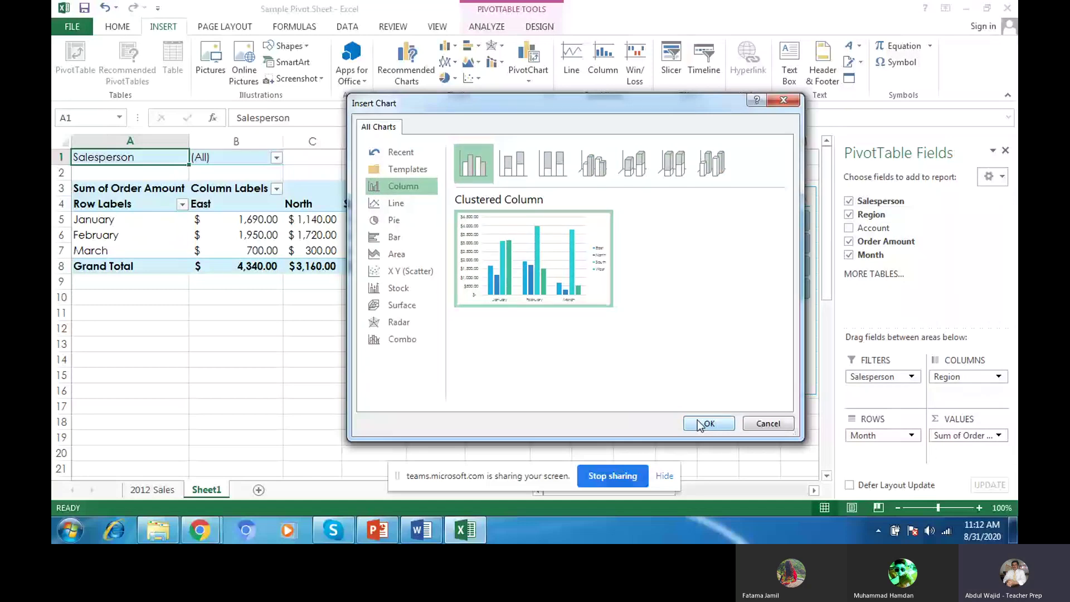
click(700, 423)
drag(575, 247, 363, 307)
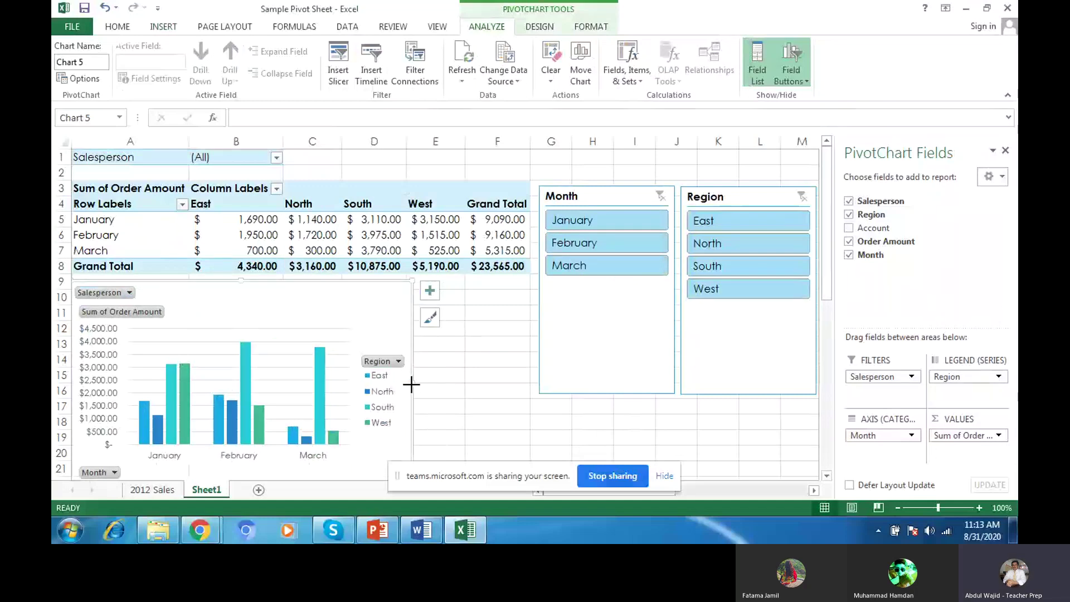
Step: Widen the chart, filter it to West only, then restore all four regions
drag(411, 384, 524, 363)
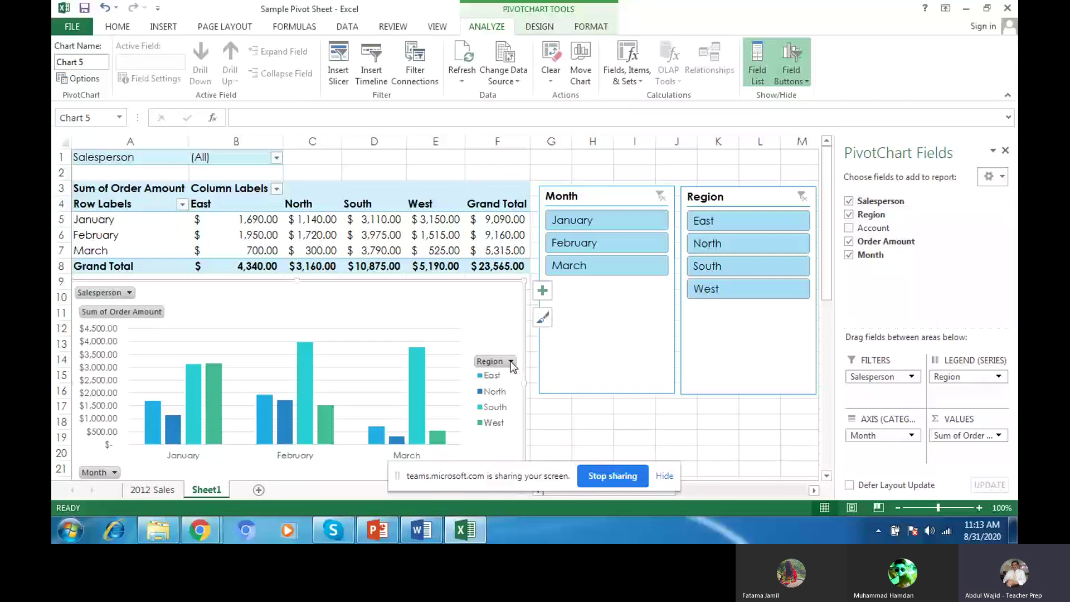
click(511, 363)
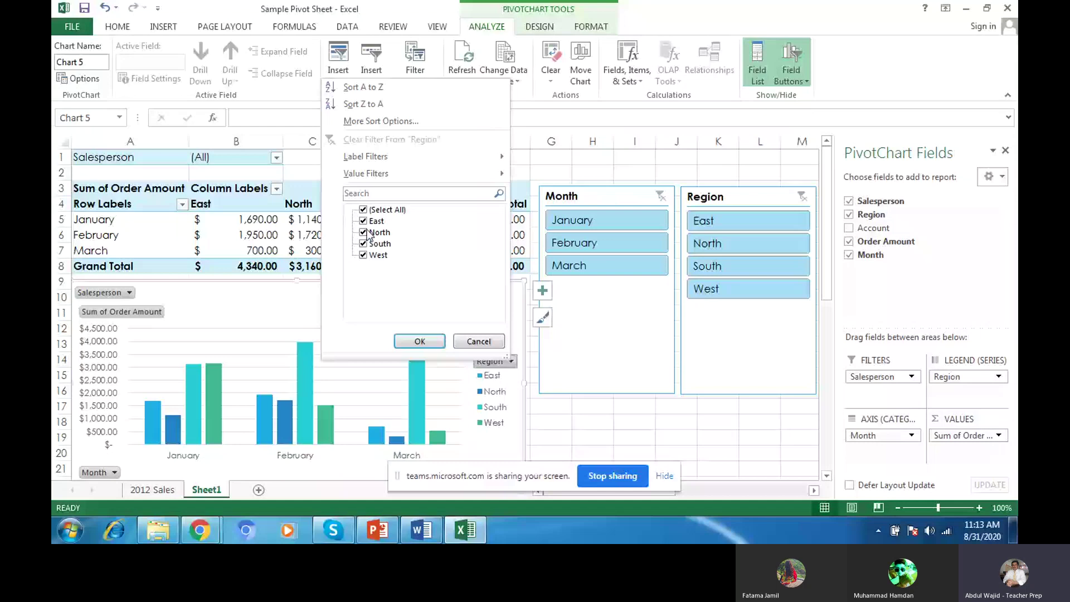
click(364, 221)
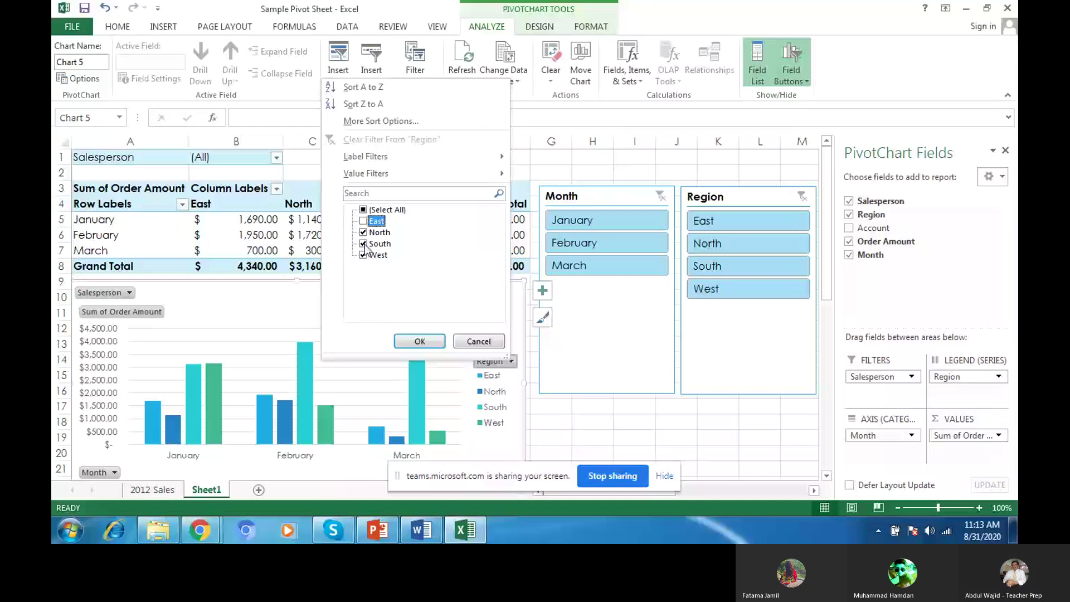
click(365, 244)
click(363, 232)
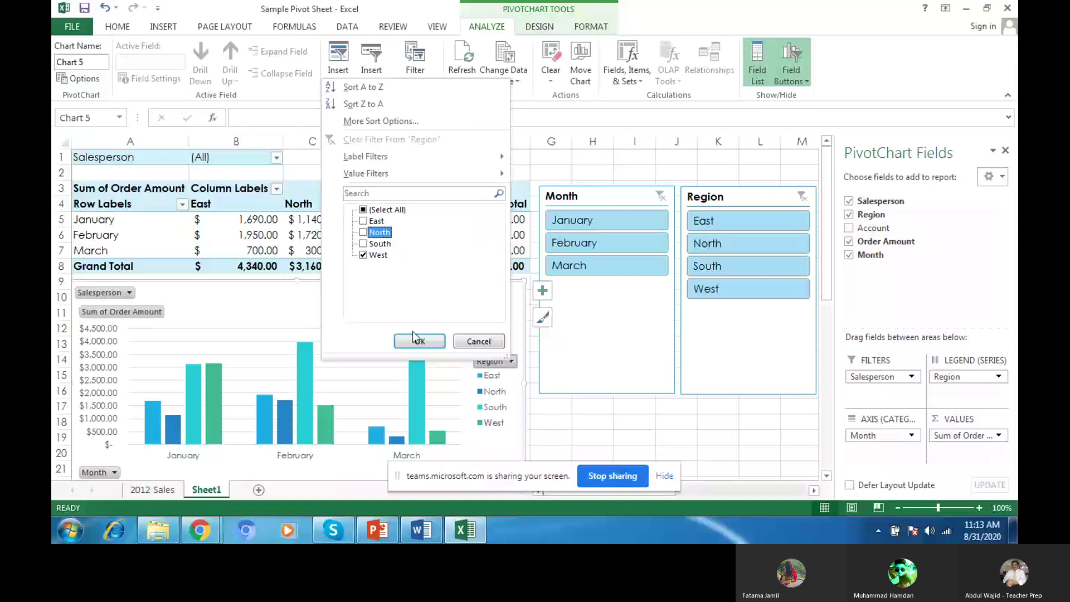
click(419, 341)
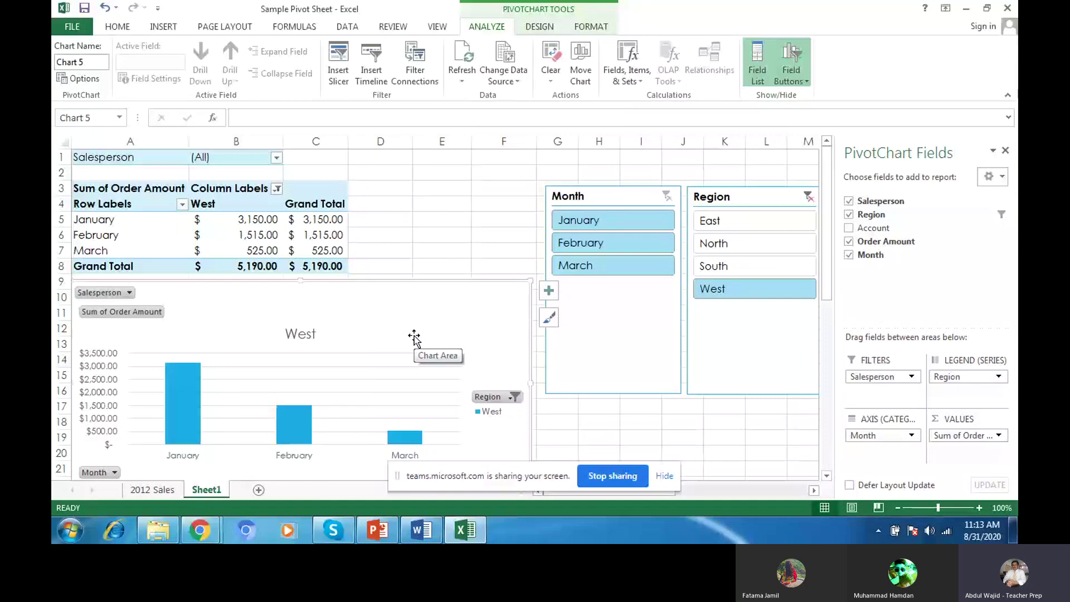
click(510, 396)
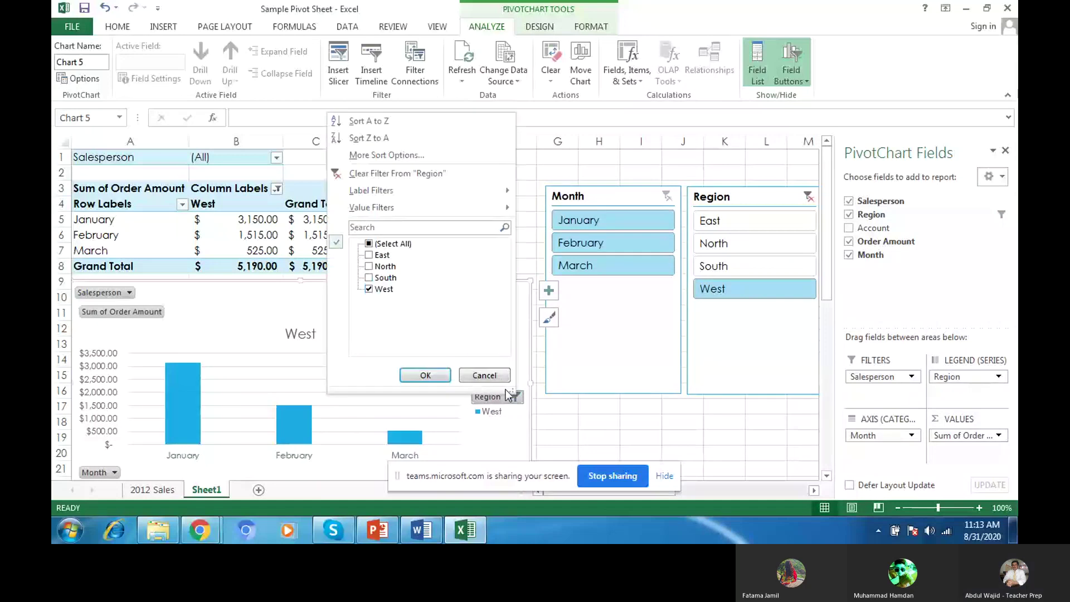
click(368, 244)
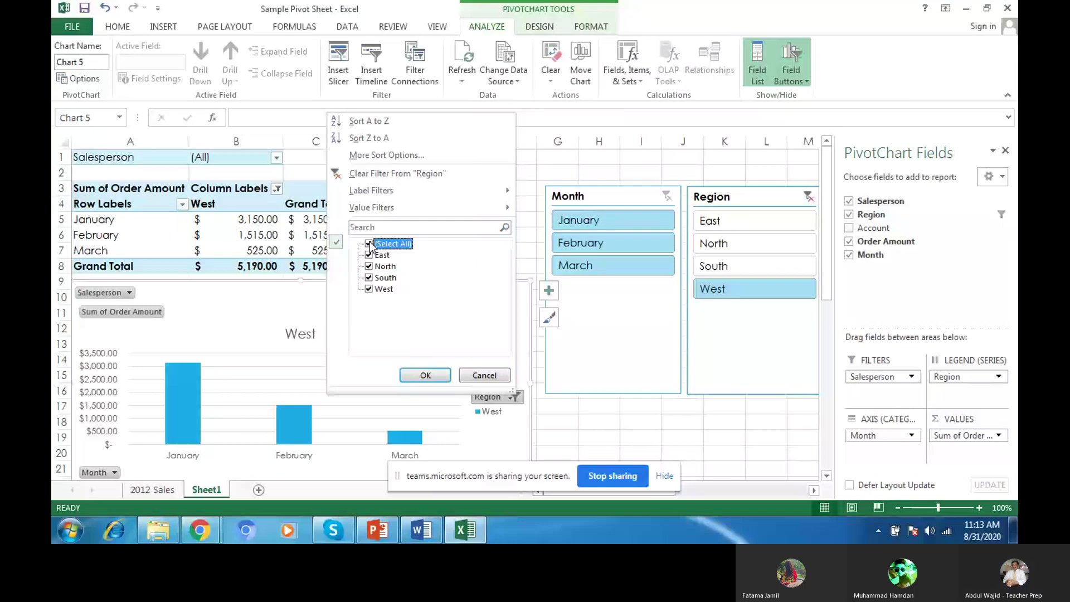
click(416, 375)
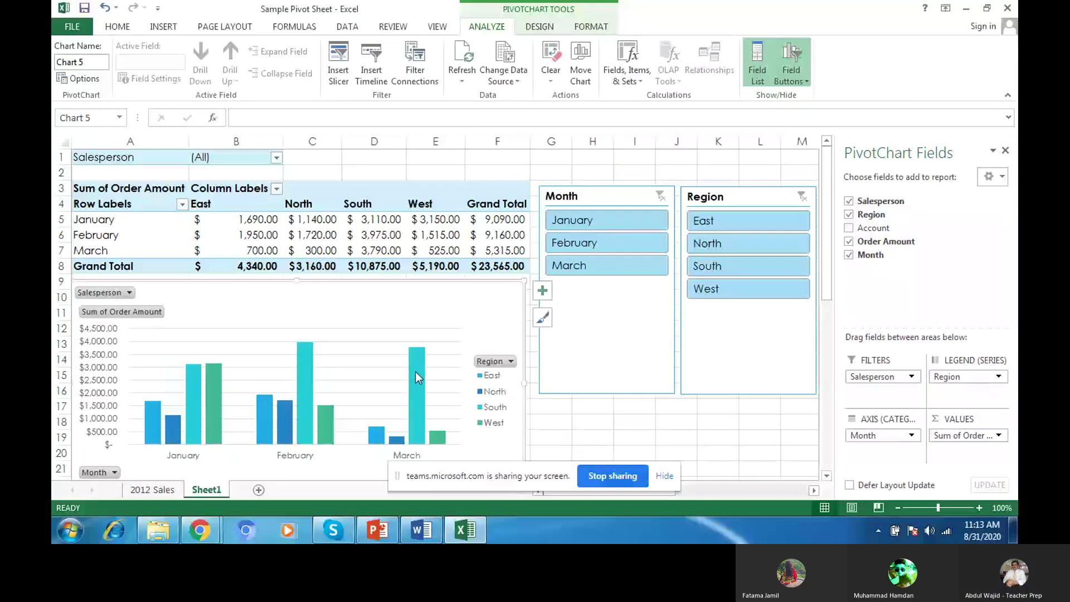
Step: Filter the chart to two salespeople, then include all salespeople again
mouse_move(416, 372)
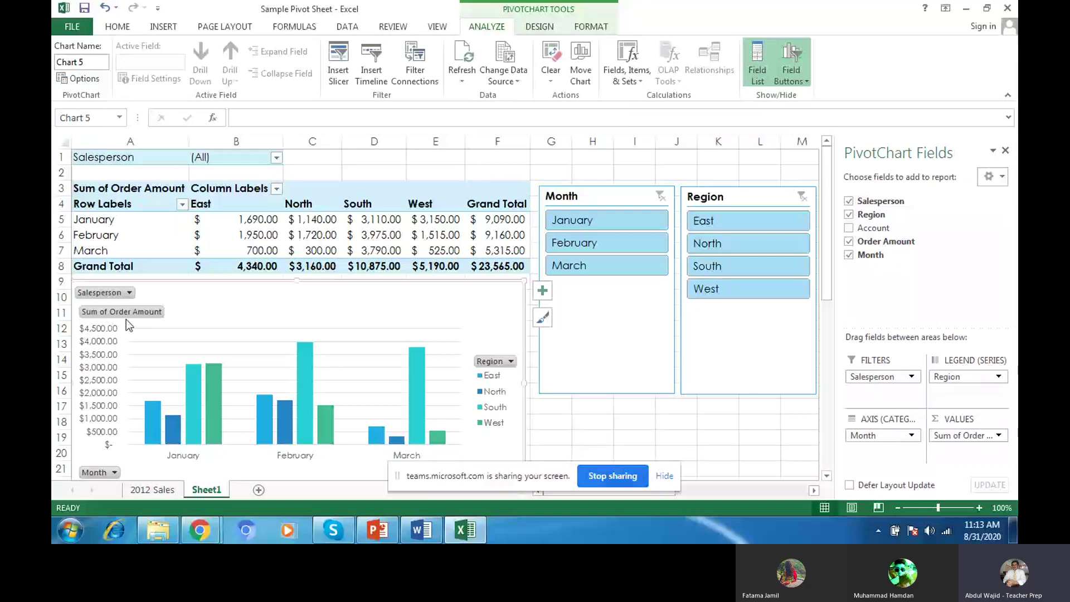
click(129, 292)
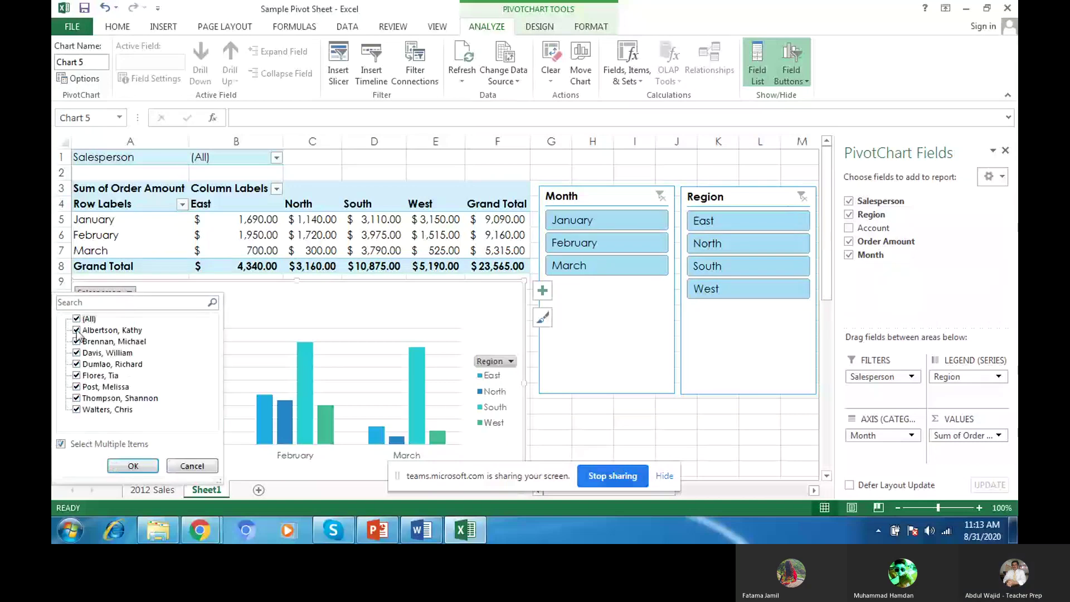
click(76, 319)
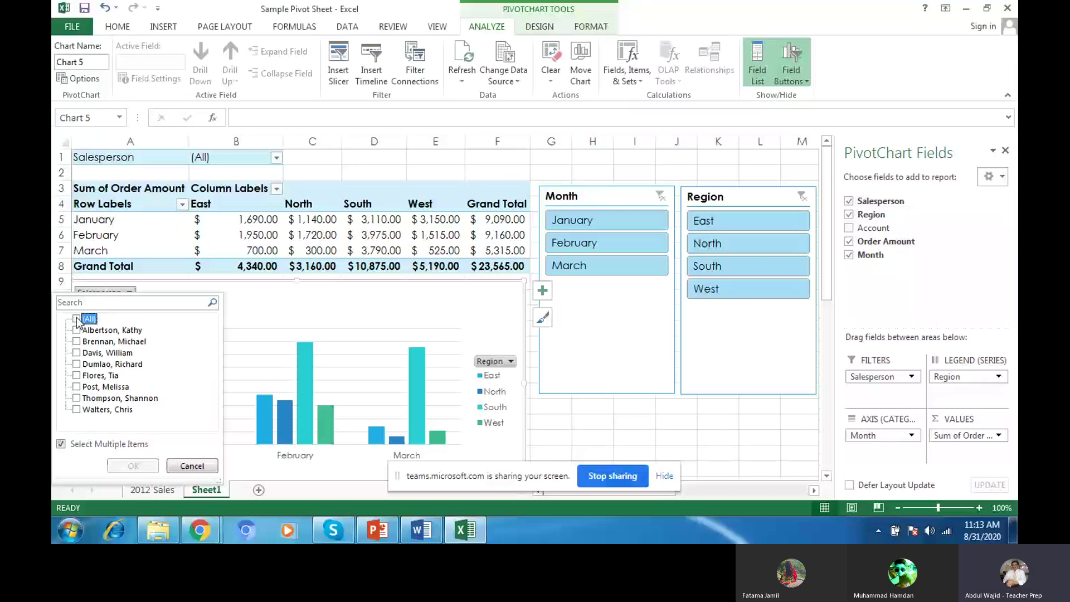
click(77, 330)
click(77, 375)
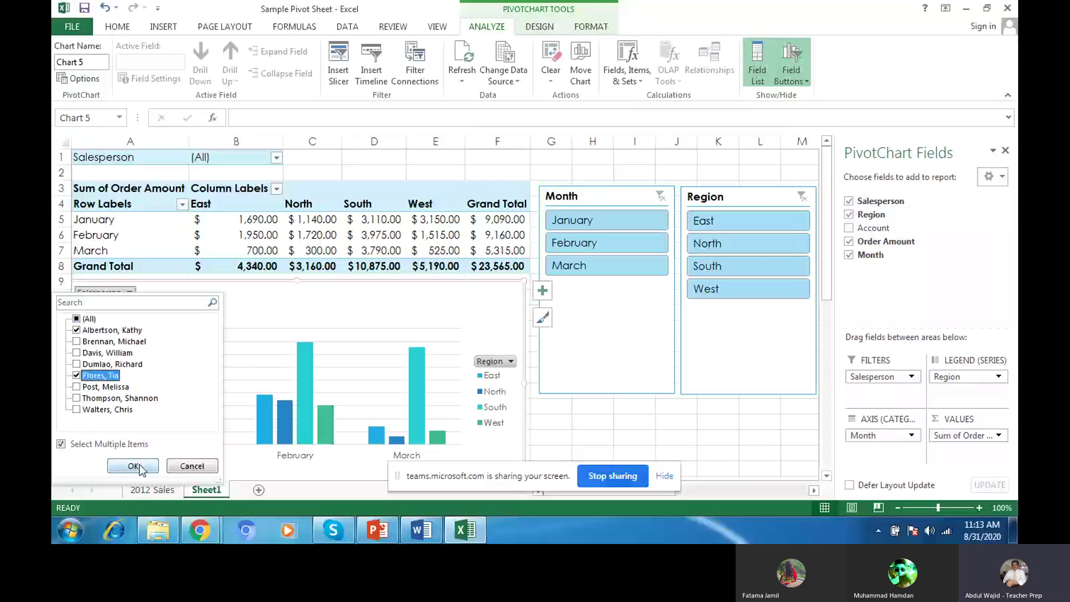
click(133, 466)
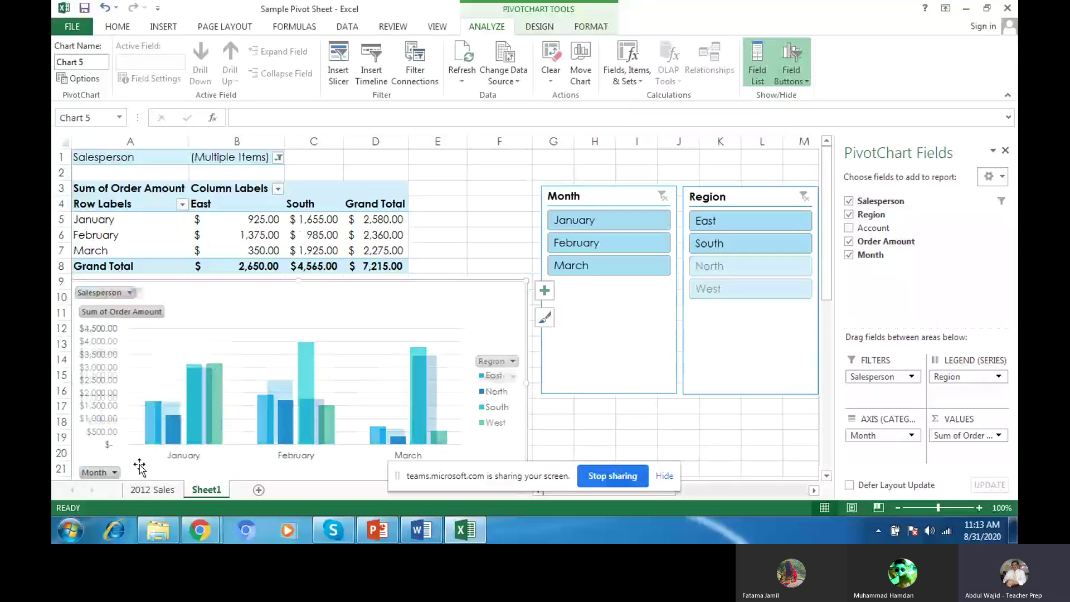
click(134, 293)
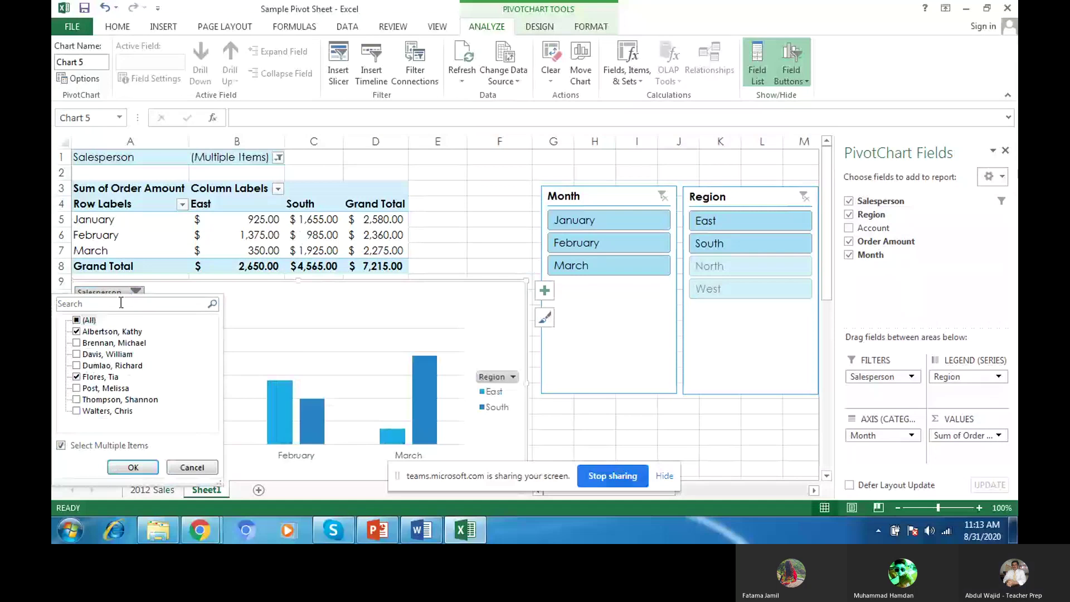
click(77, 321)
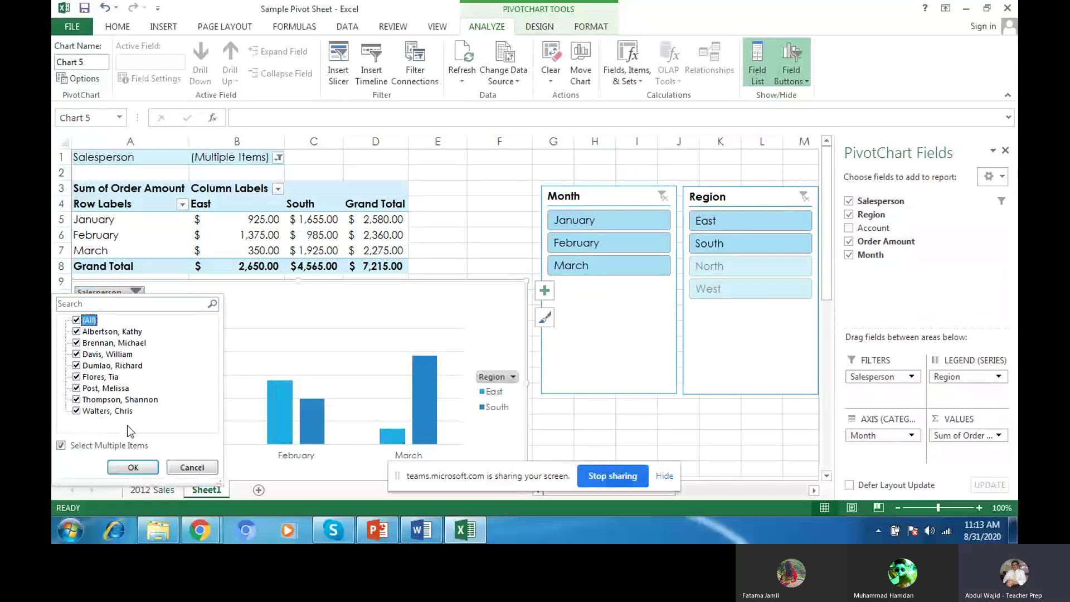
click(131, 468)
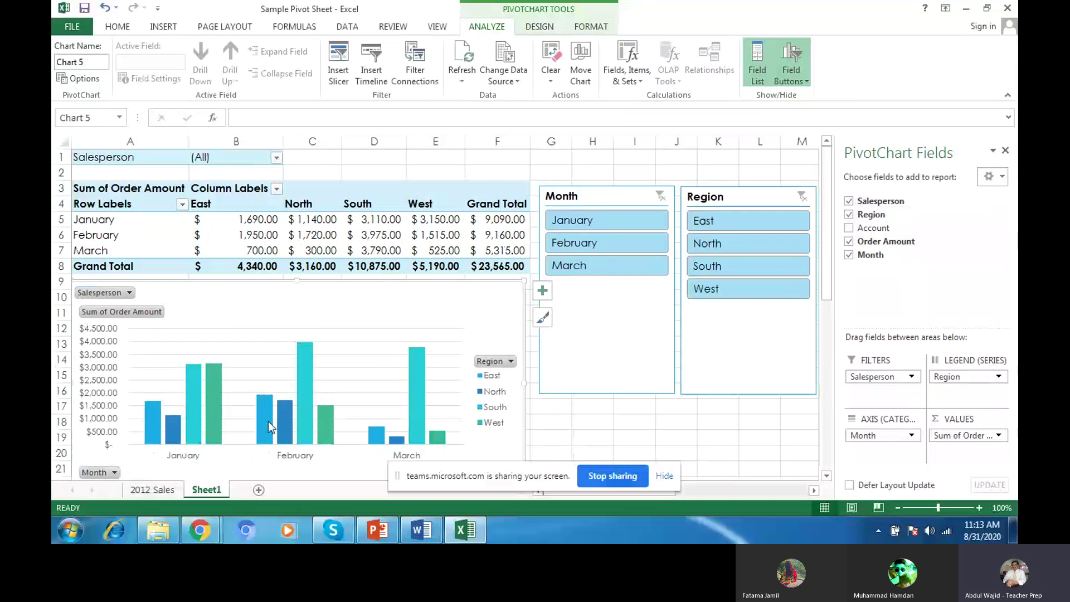
mouse_move(269, 426)
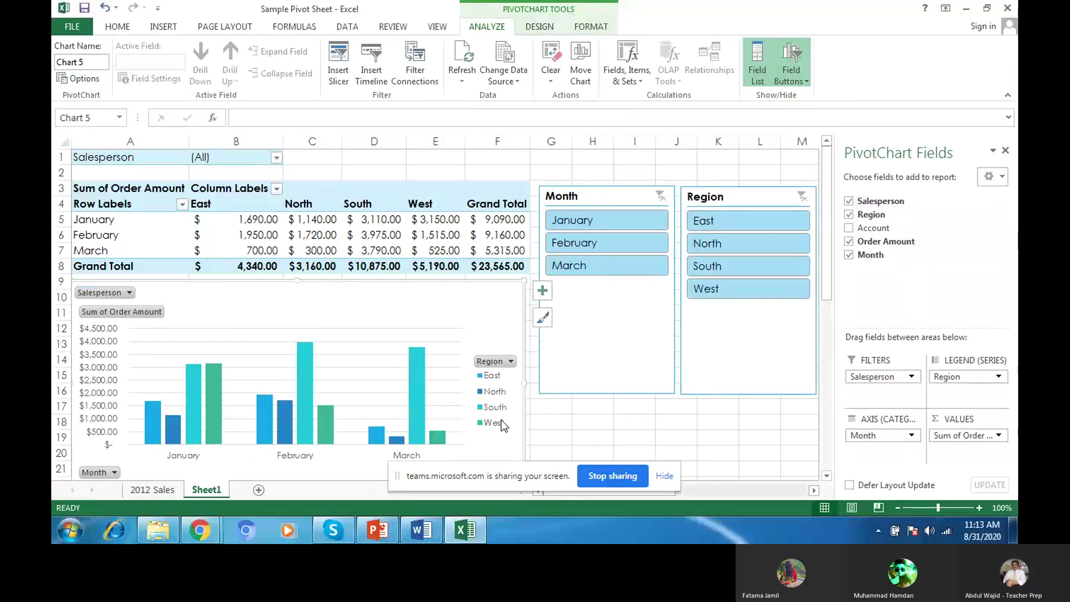
Step: Deselect the chart and highlight task 11, the salesperson sales pie chart, in the PDF
click(554, 426)
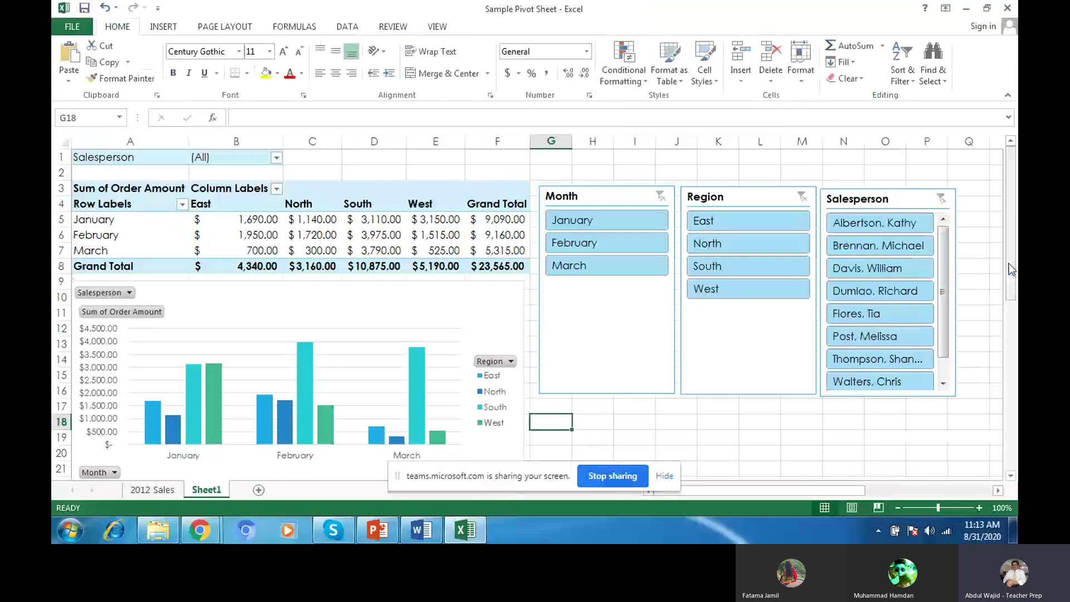
click(677, 437)
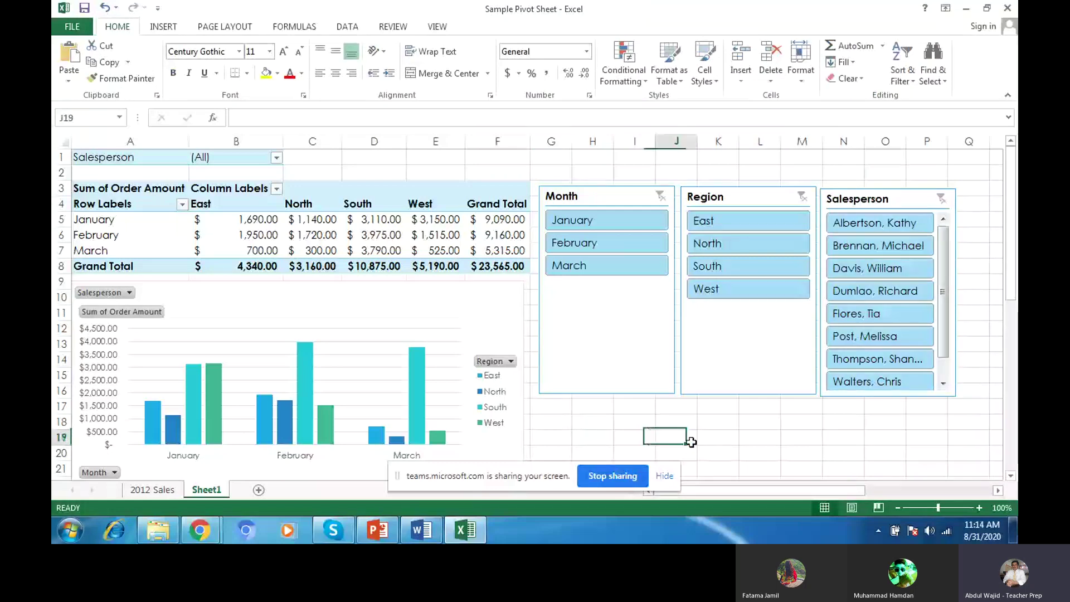
click(210, 533)
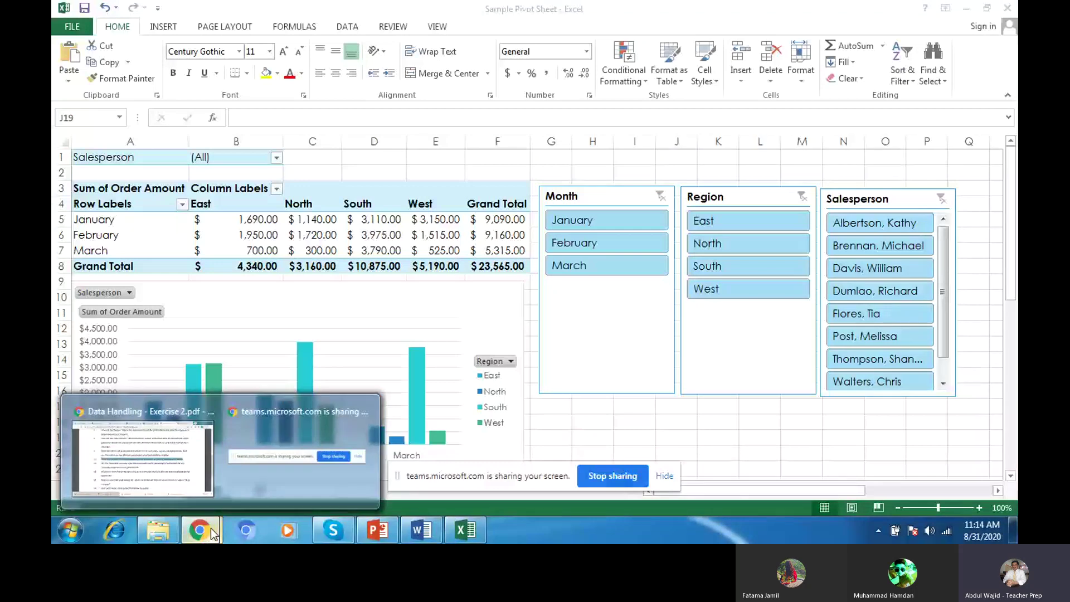
click(199, 471)
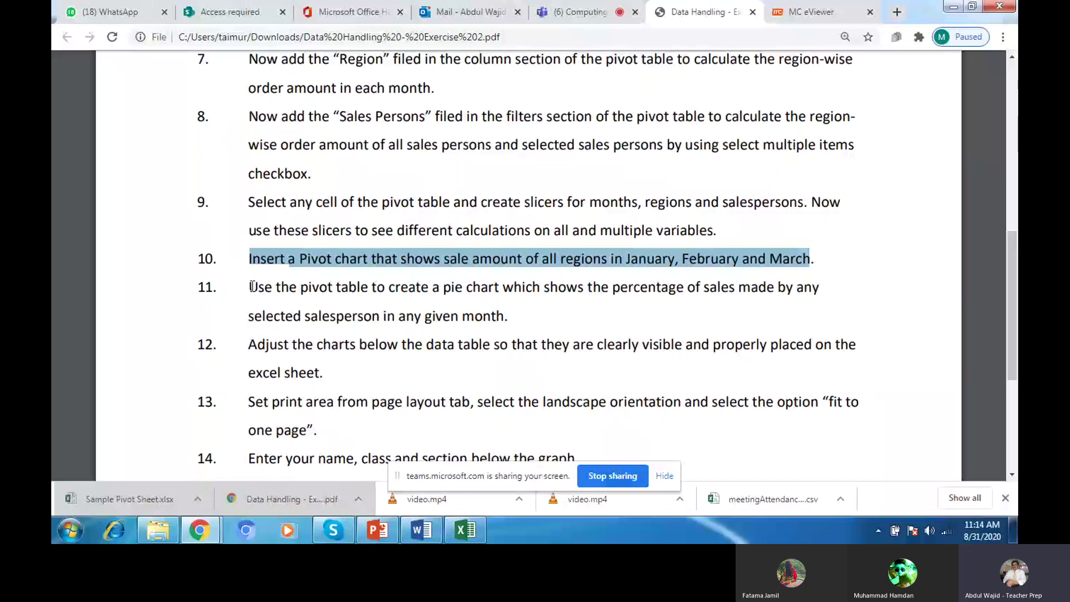
drag(252, 287, 513, 311)
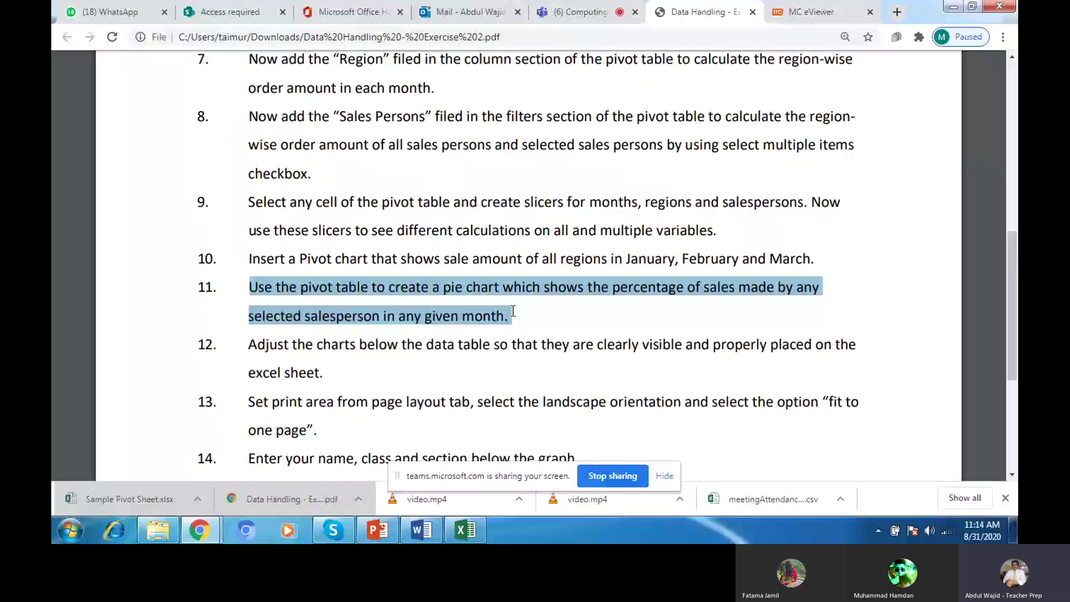
Step: Insert a Pie pivot chart built from the pivot table
click(476, 536)
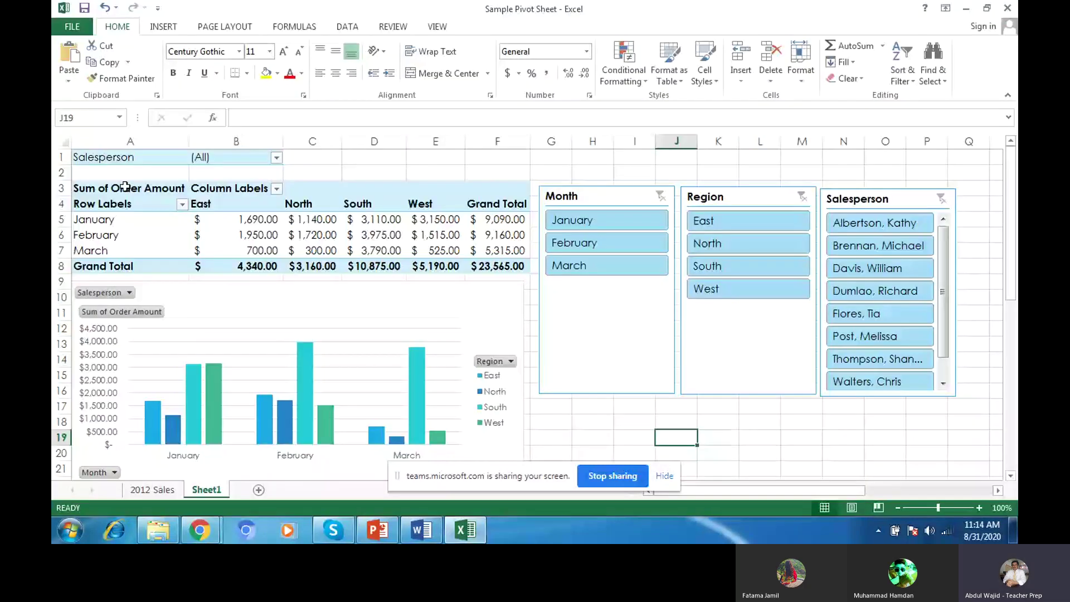
click(126, 188)
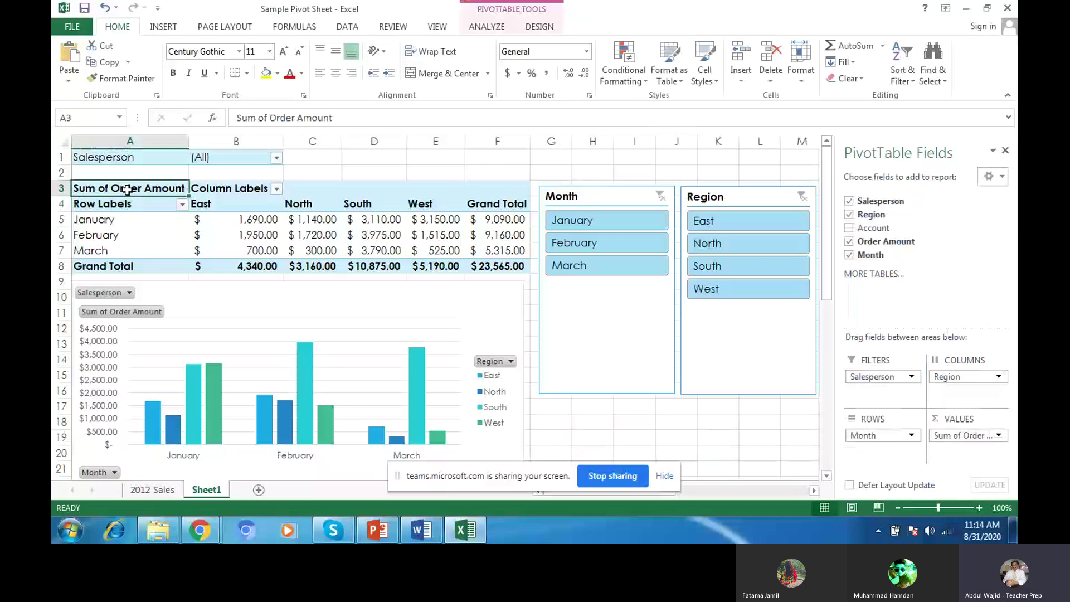
click(128, 159)
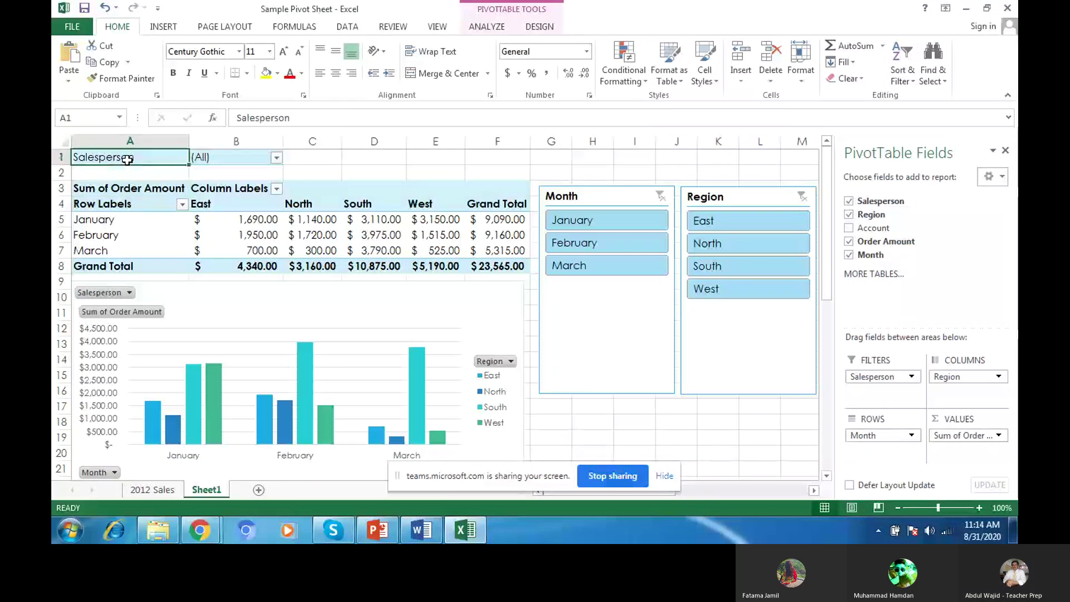
click(163, 27)
click(529, 78)
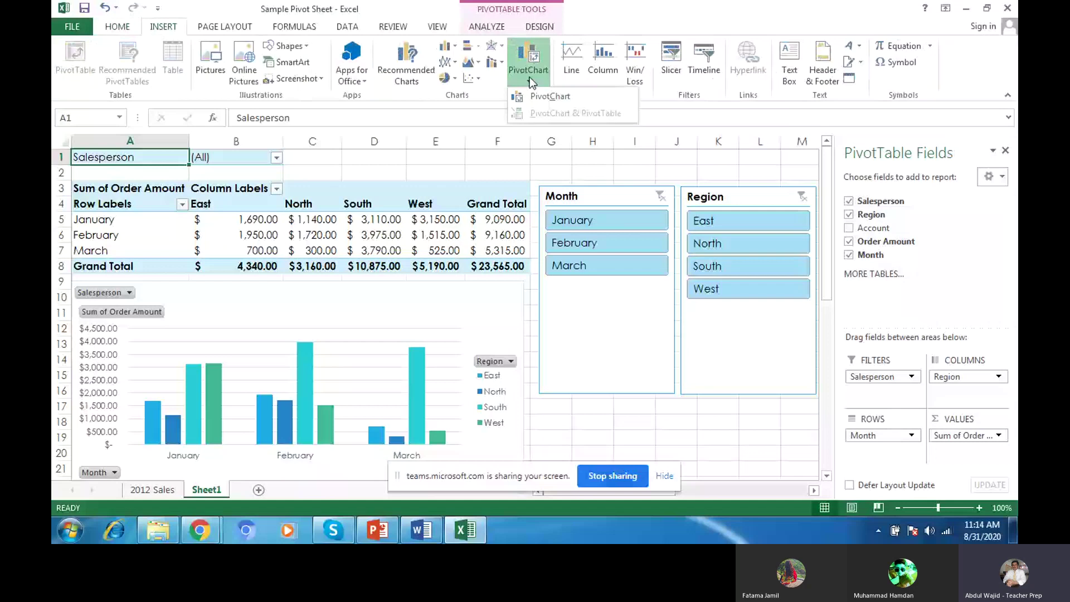
click(530, 59)
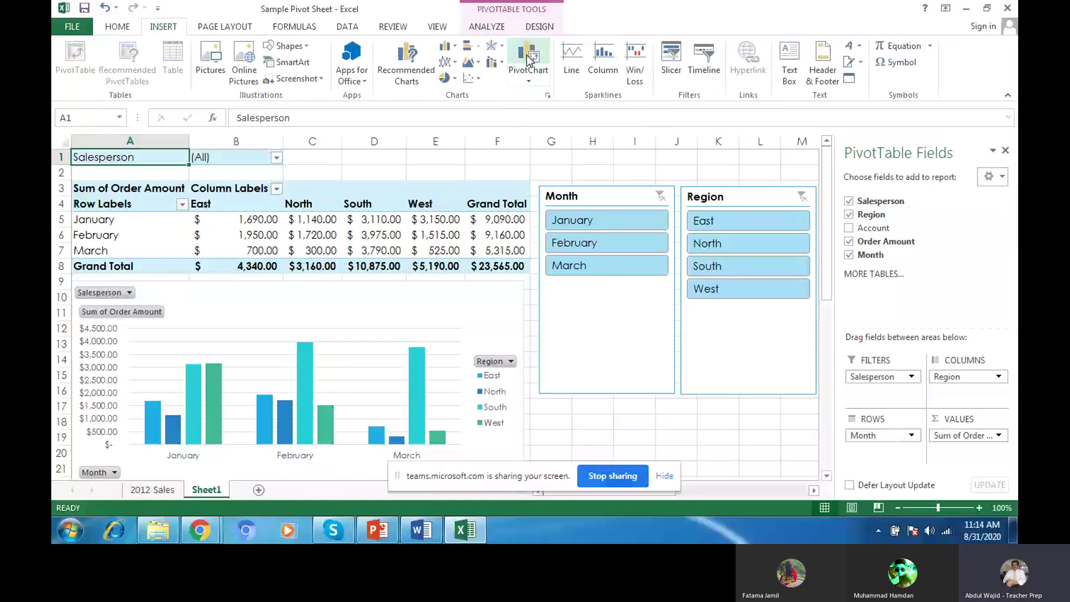
click(528, 59)
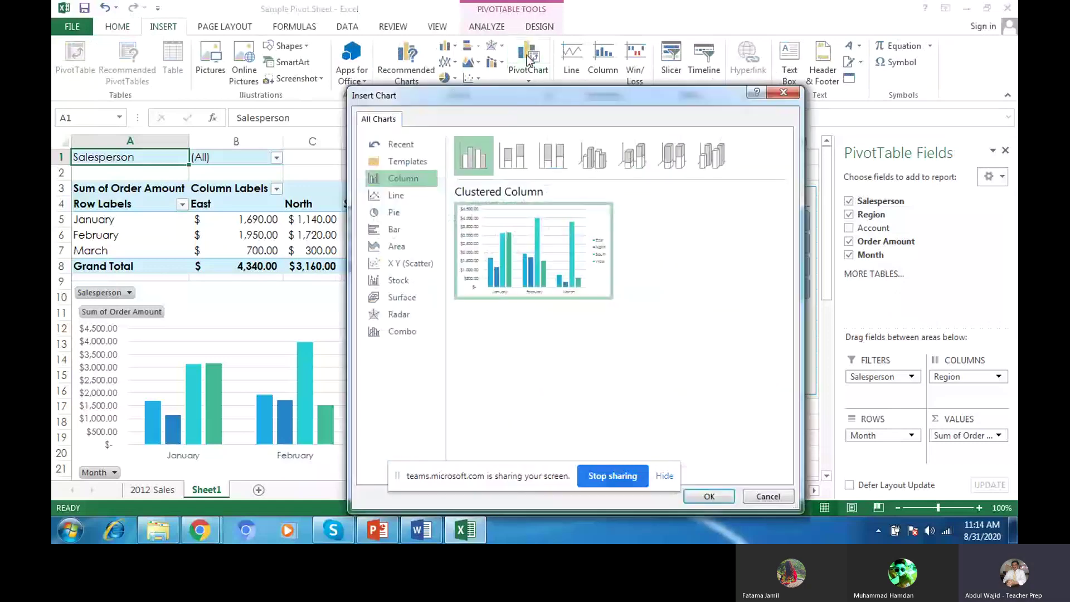
click(383, 214)
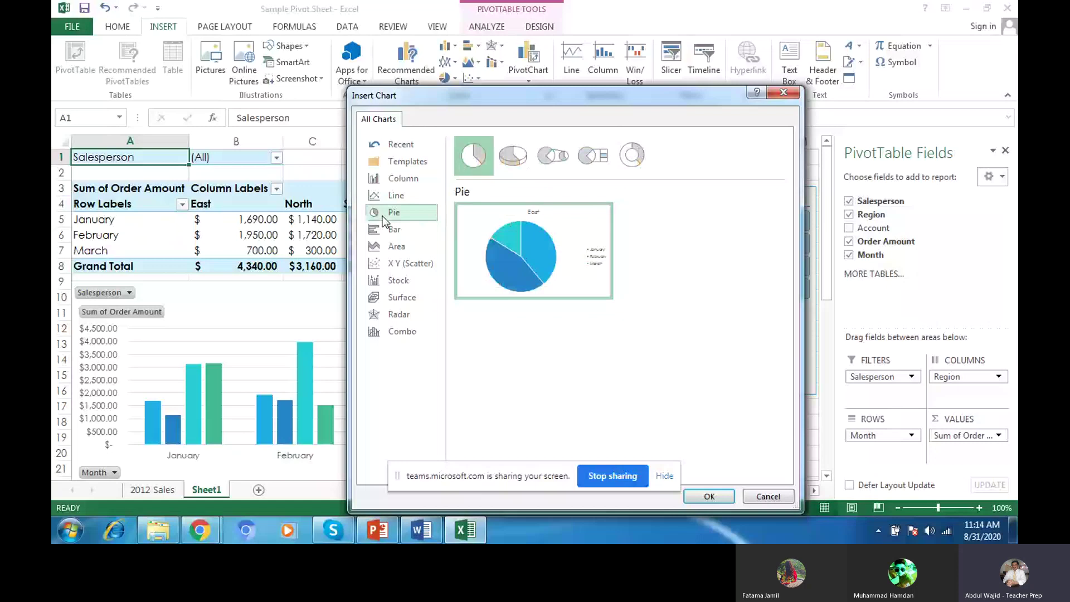
click(709, 496)
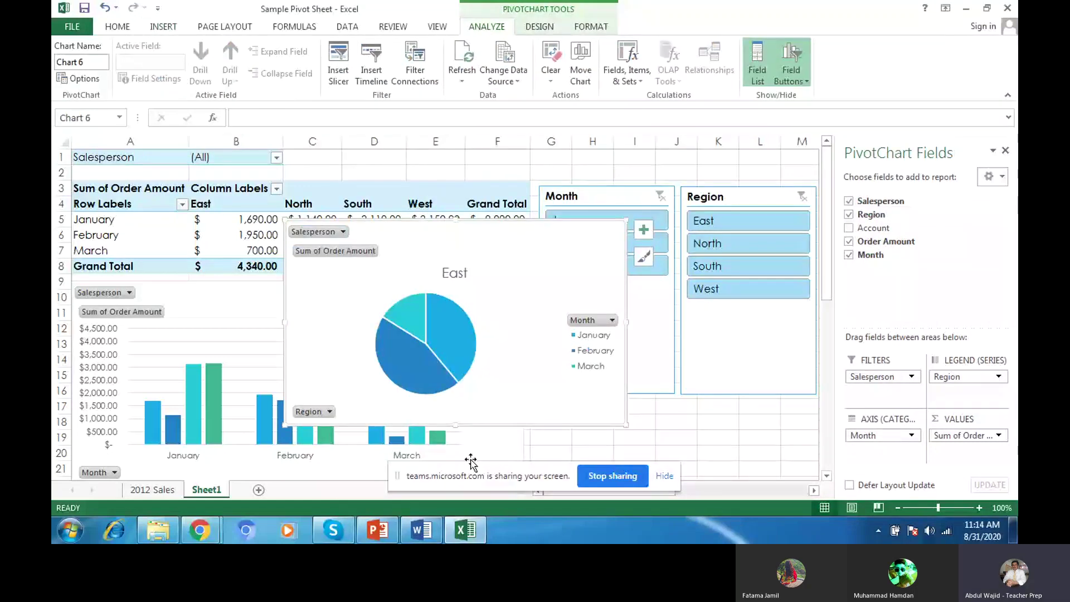
click(219, 536)
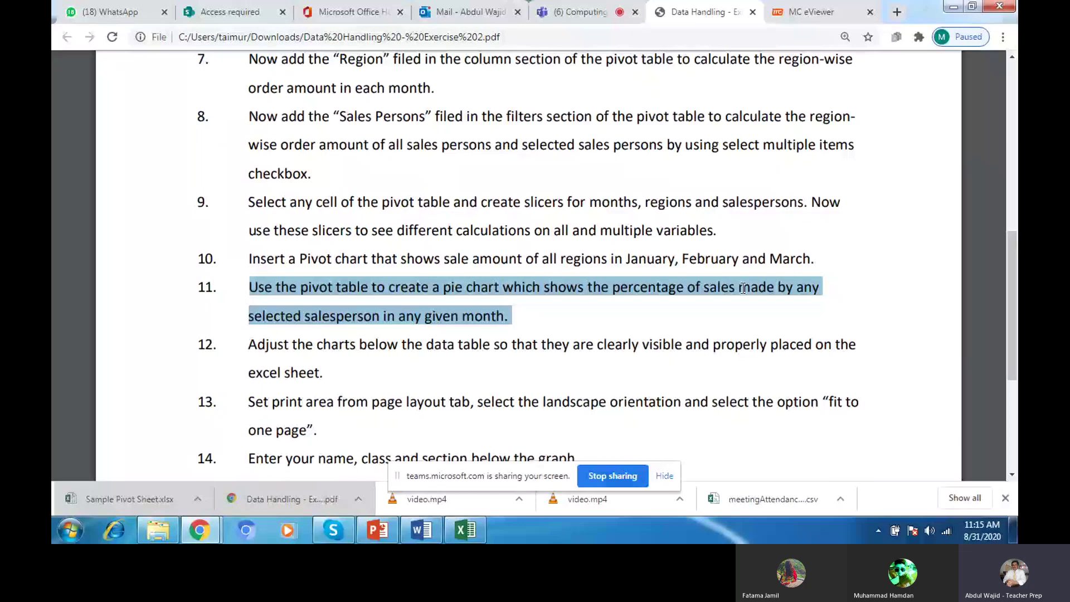
click(466, 529)
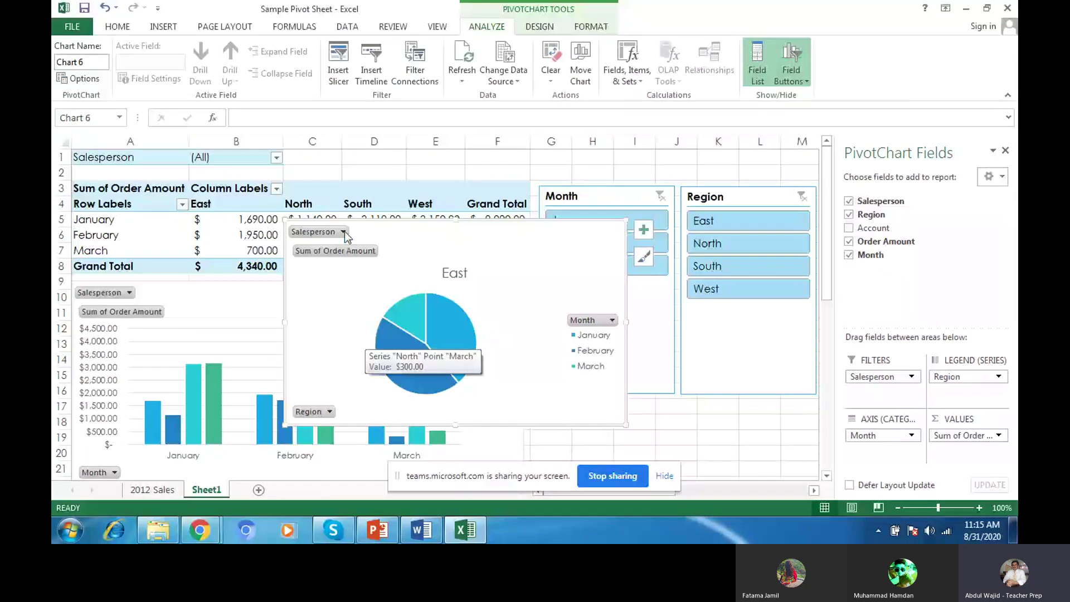
Step: Filter the pie chart to one salesperson, showing South sales totalling $4,565.00, and select the pie series
click(343, 232)
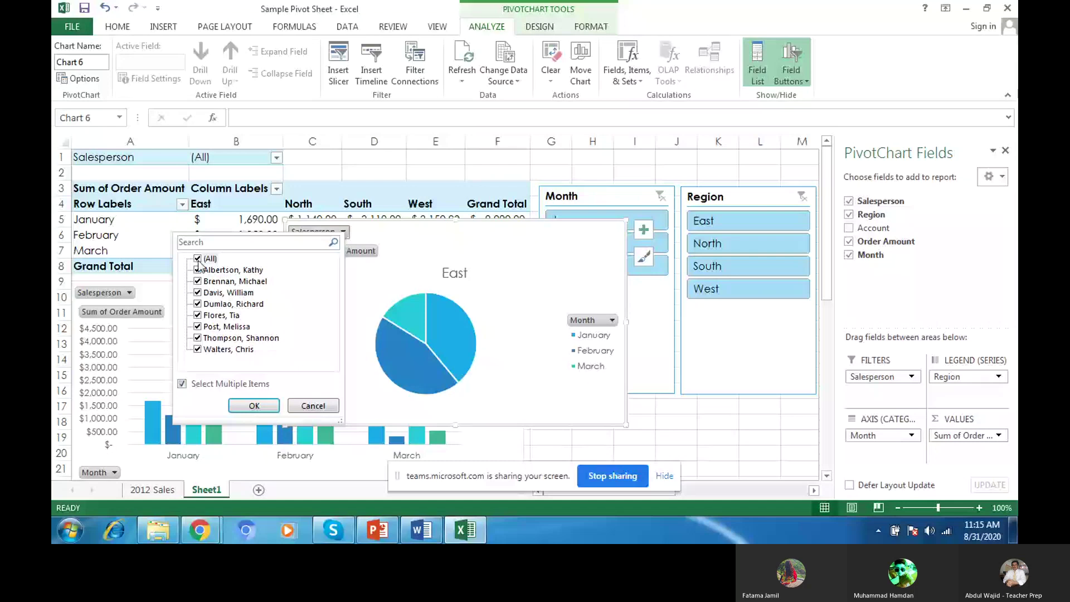
click(198, 259)
click(198, 316)
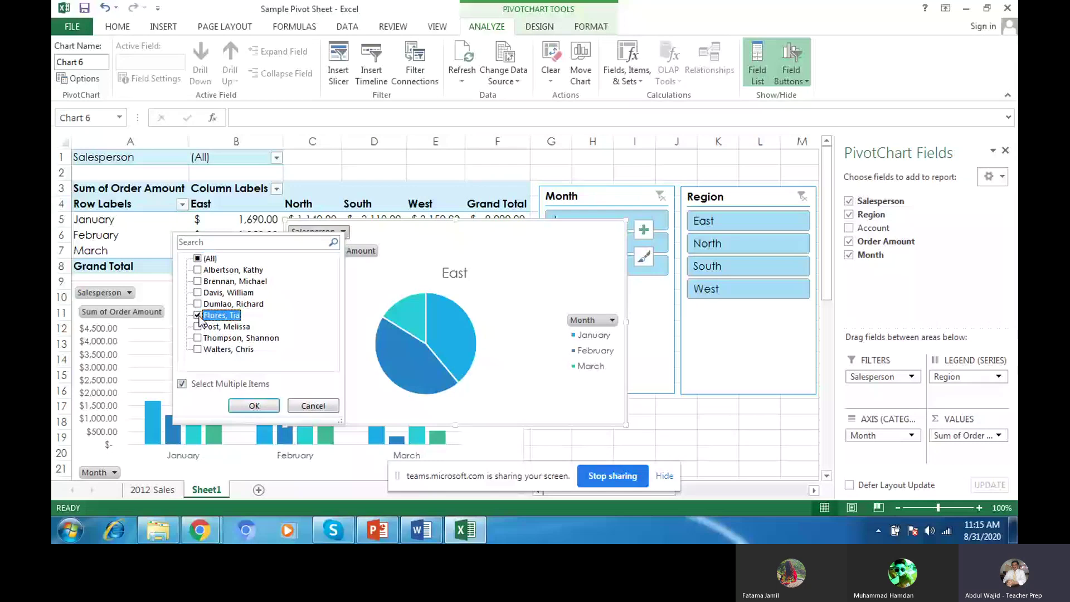
click(257, 407)
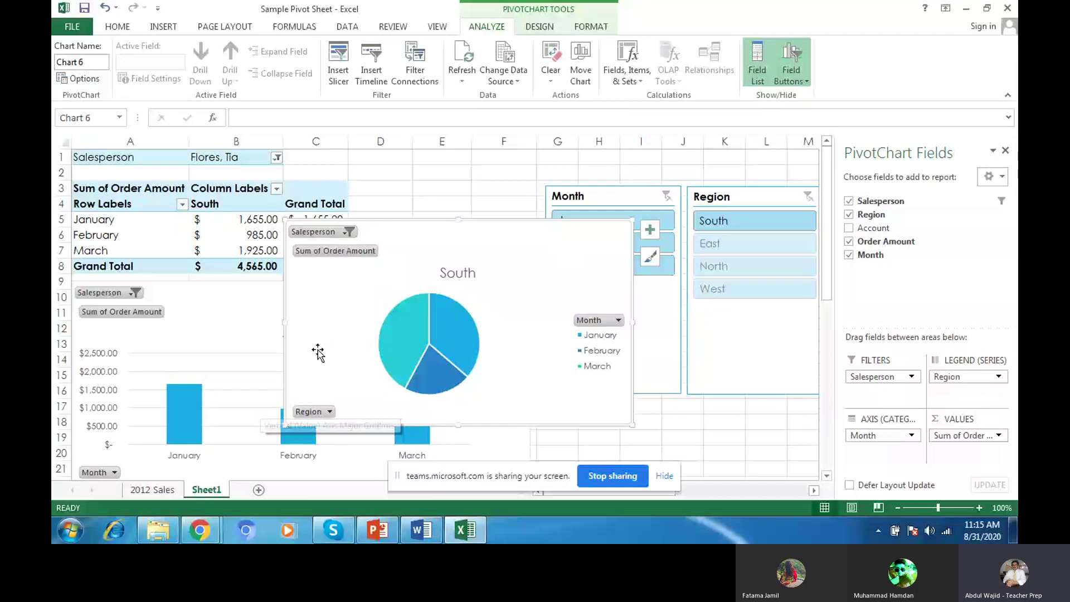
mouse_move(392, 343)
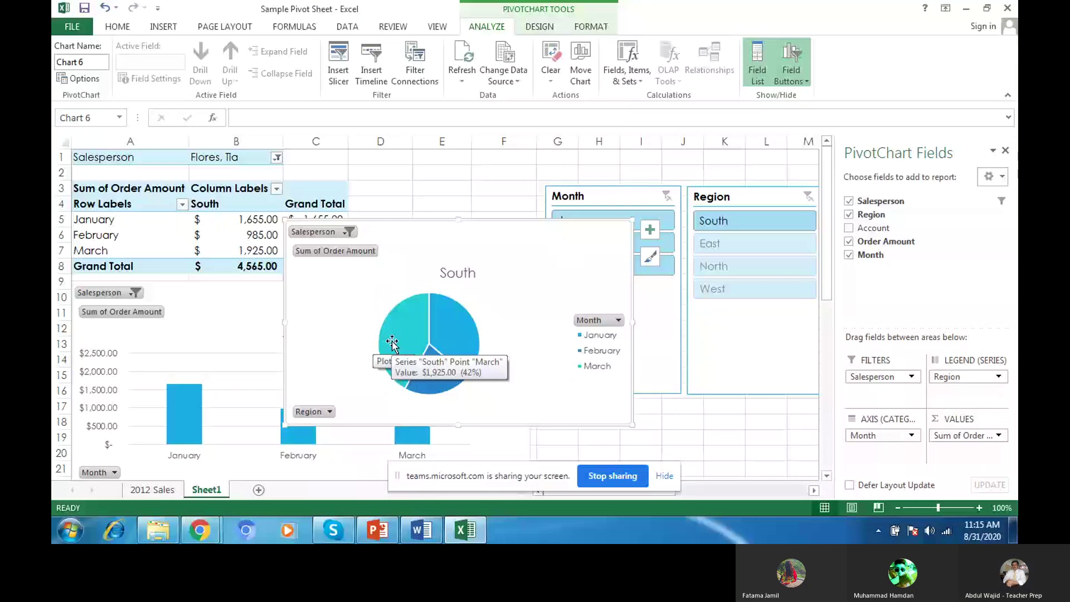
click(392, 343)
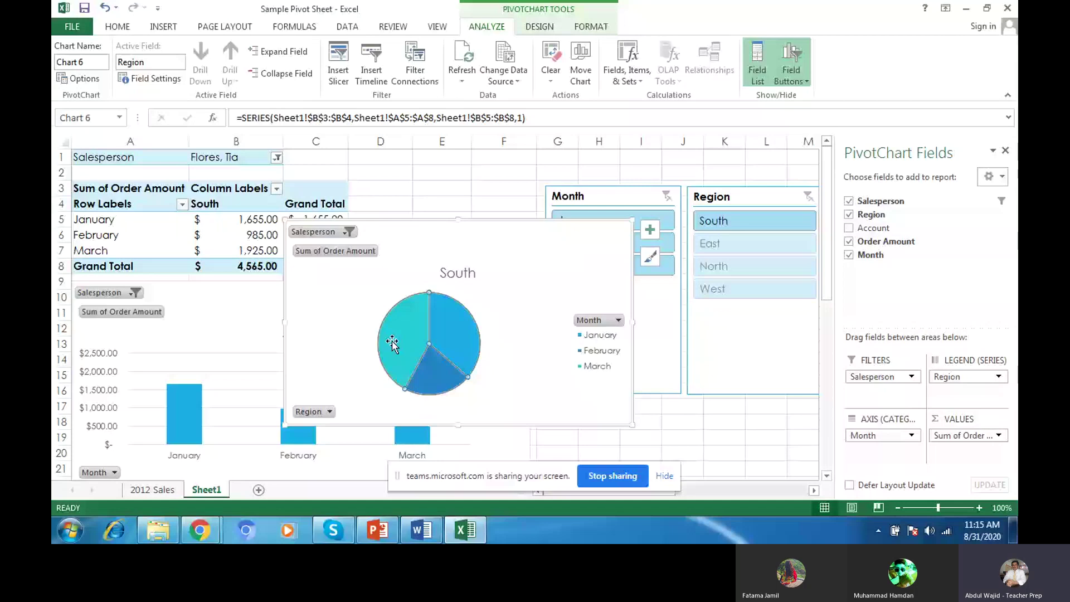
Step: Add value data labels to the South pie slices and move the chart below the slicers
right_click(392, 344)
mouse_move(456, 297)
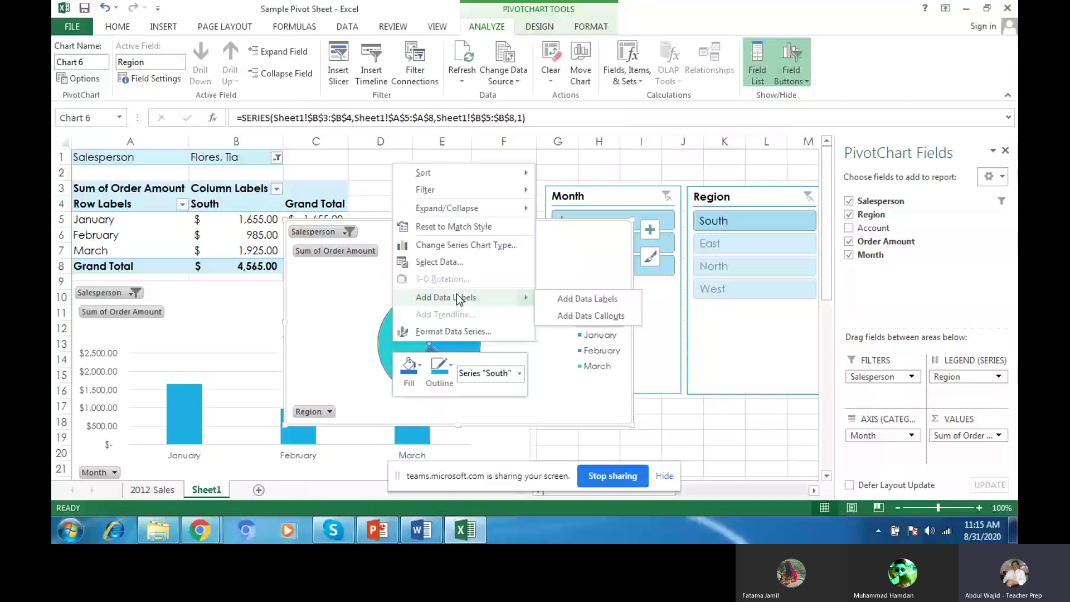
click(545, 297)
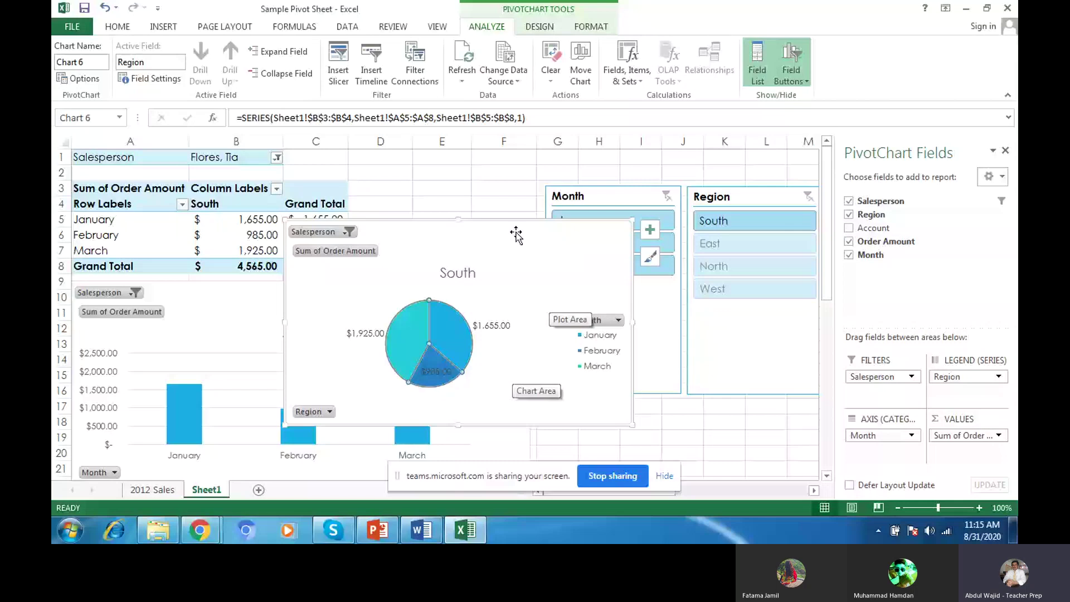
drag(516, 235, 774, 410)
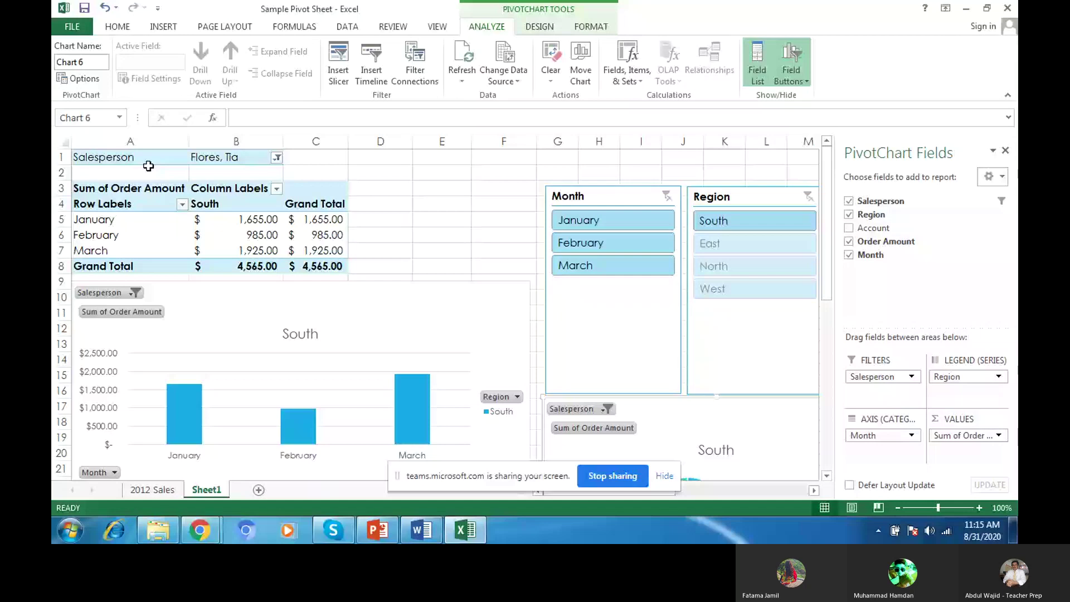
Step: Zoom the worksheet out to 80% and bring up the Data Handling exercise PDF in Chrome
click(148, 167)
drag(938, 508, 932, 509)
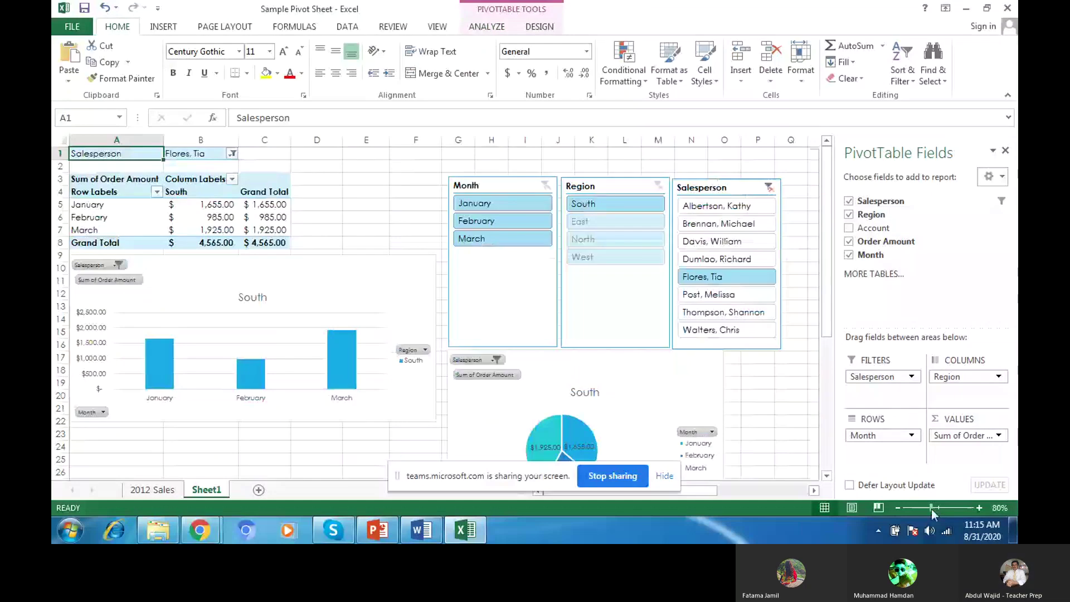
click(200, 532)
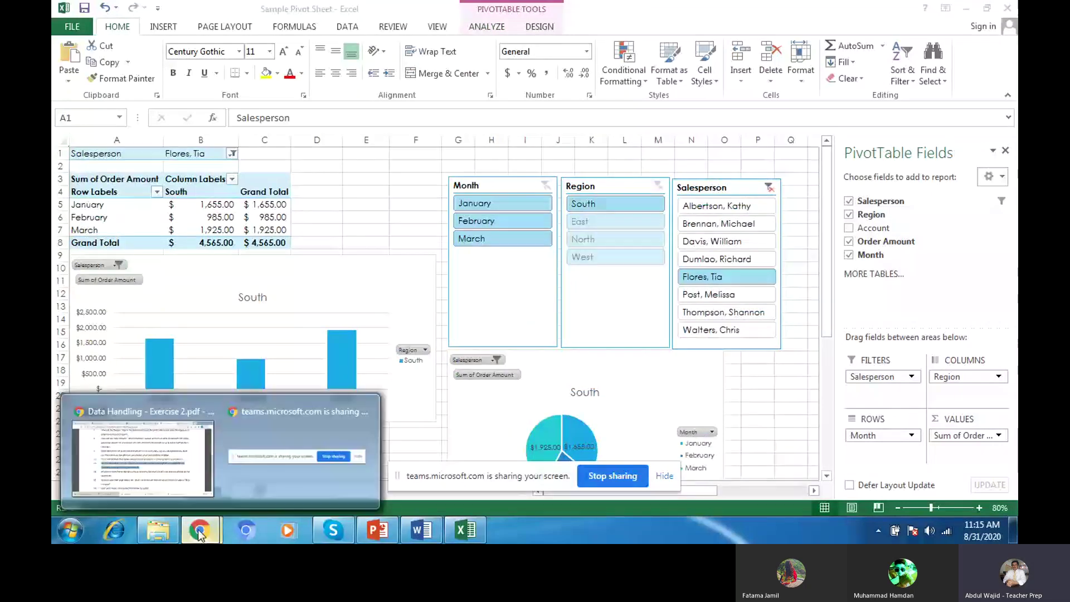
click(162, 471)
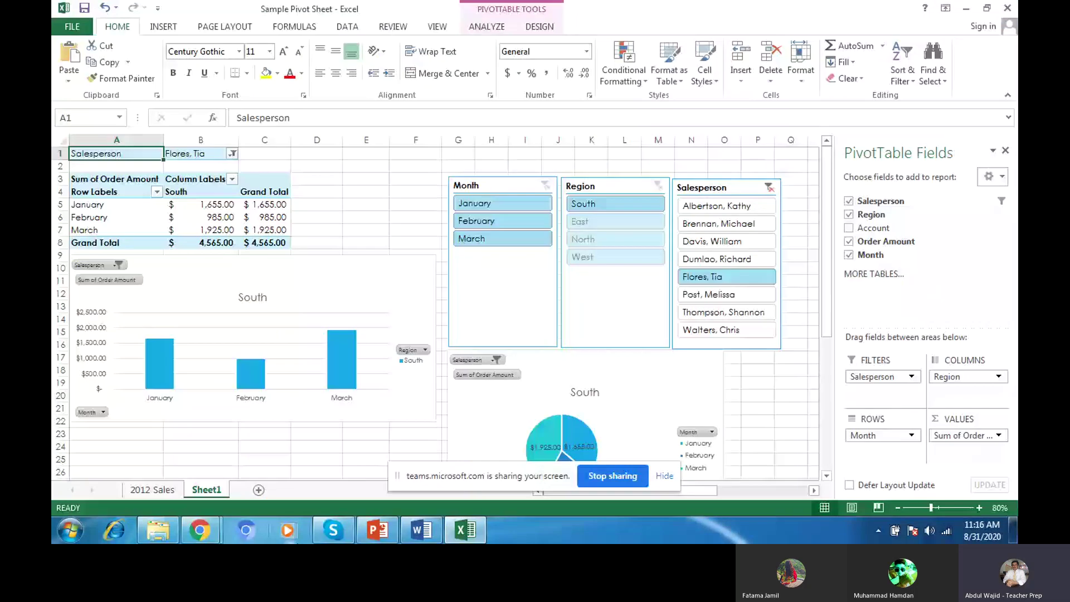
Step: Highlight step 13 (print area, landscape, fit to one page) in the PDF, then return to Excel
click(465, 529)
click(196, 530)
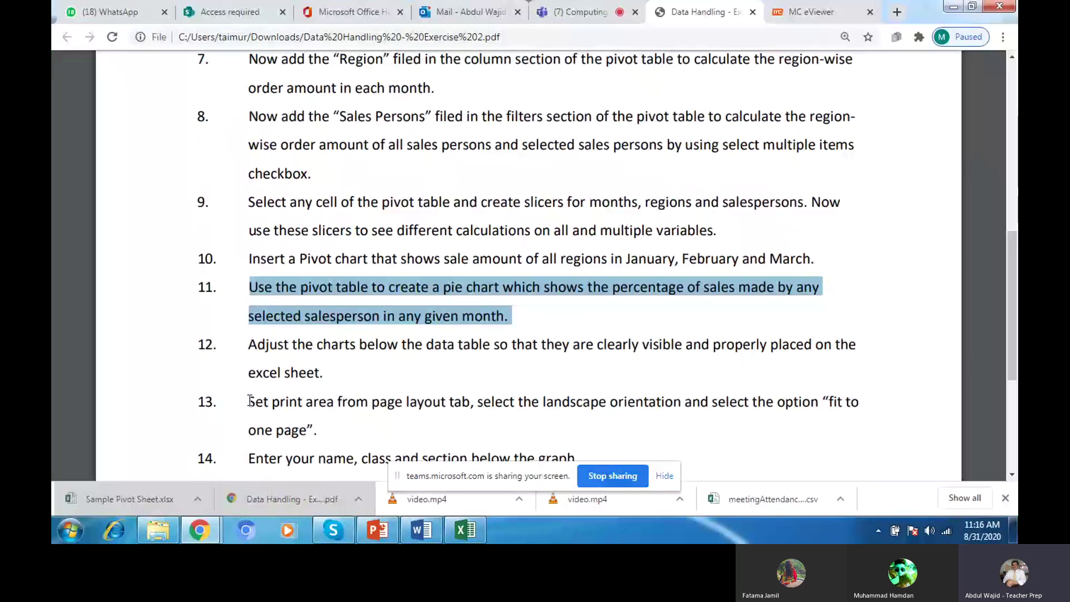
drag(250, 401, 306, 432)
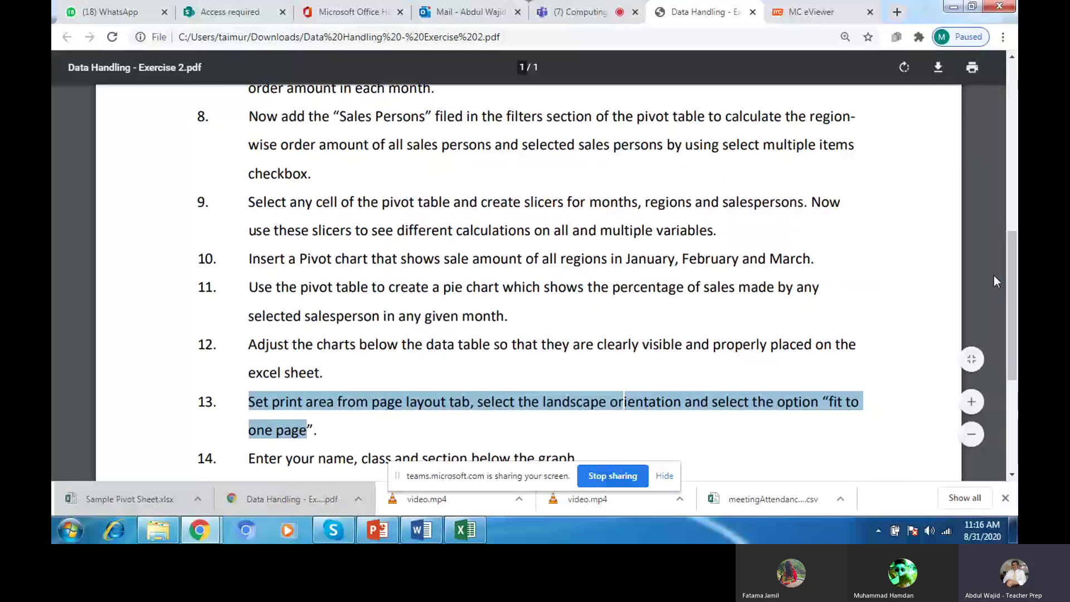
drag(1011, 276, 1009, 331)
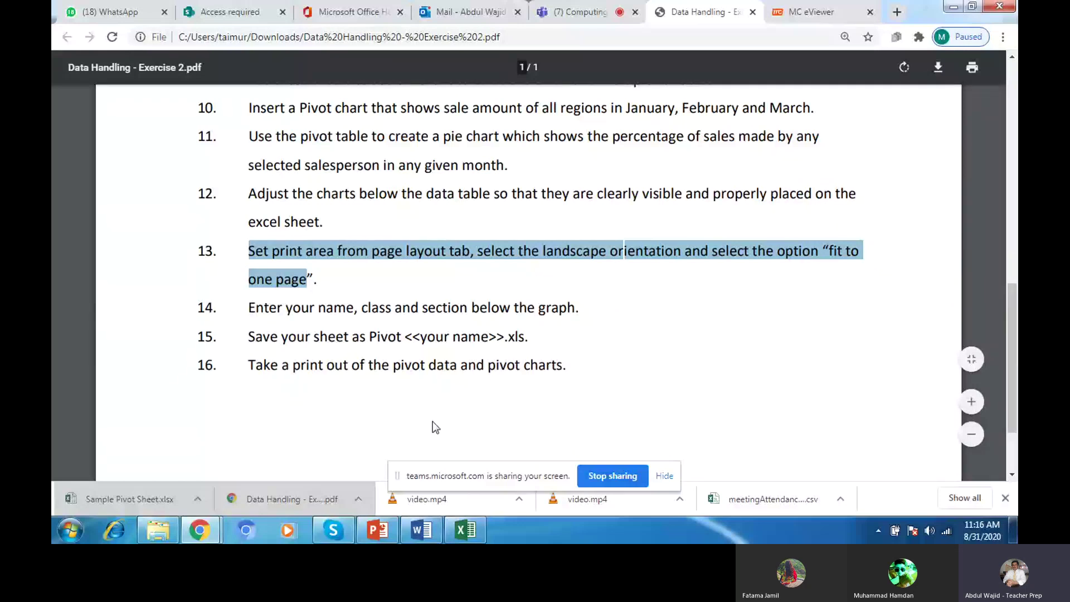
click(463, 534)
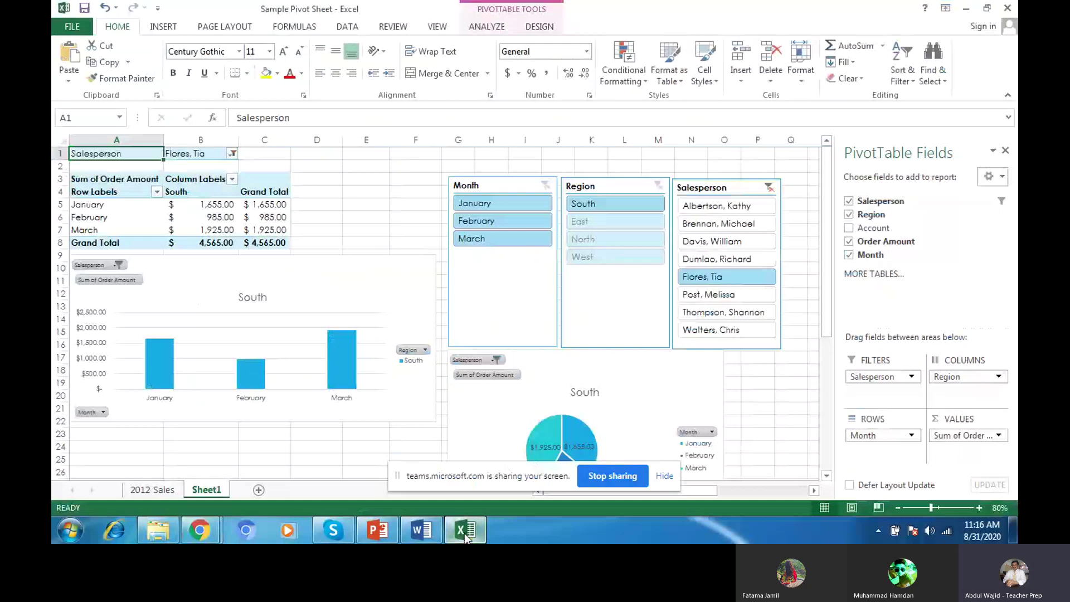
Step: Set the sheet to landscape orientation on A4 paper and show Page Break Preview
click(240, 31)
click(205, 69)
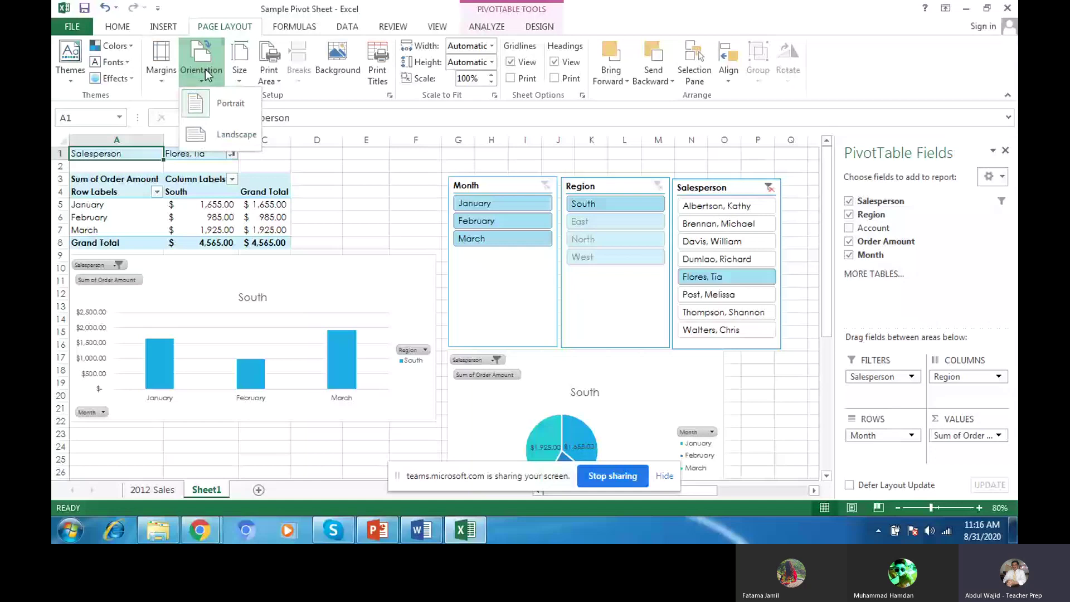
click(217, 133)
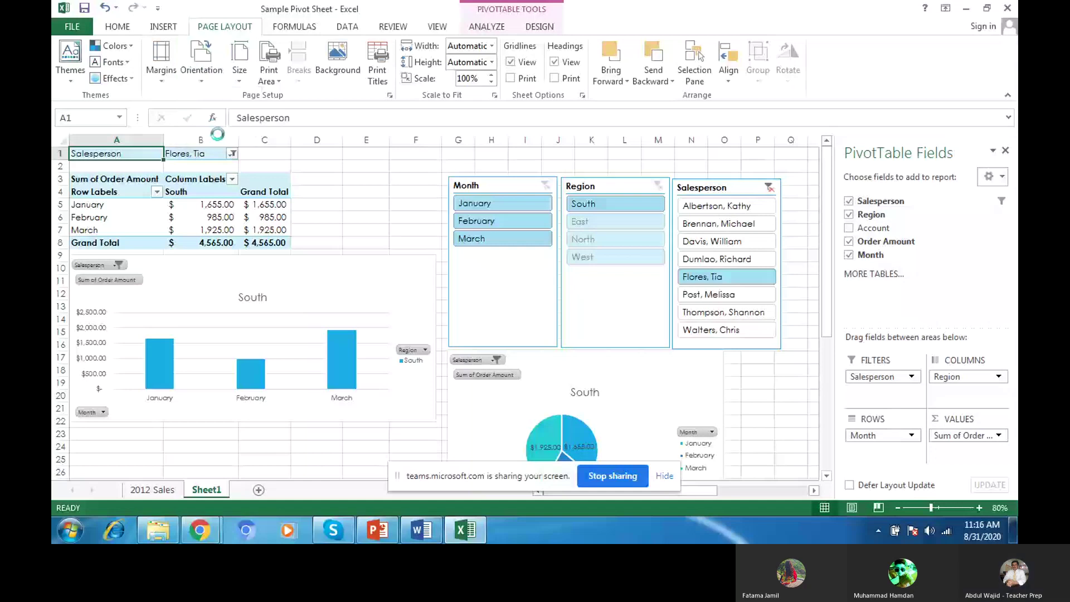
click(240, 61)
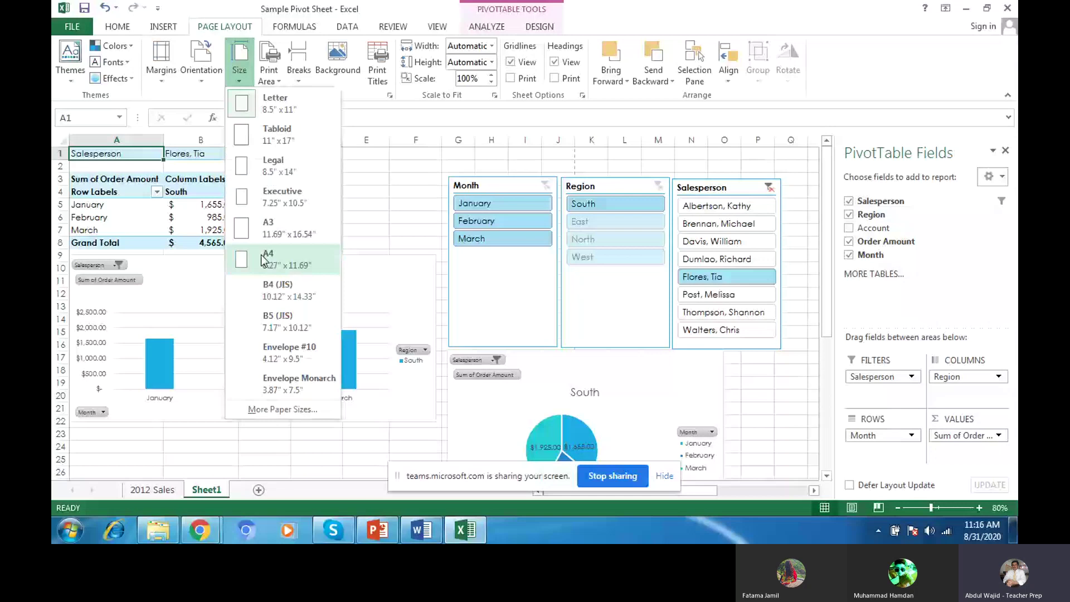
click(261, 258)
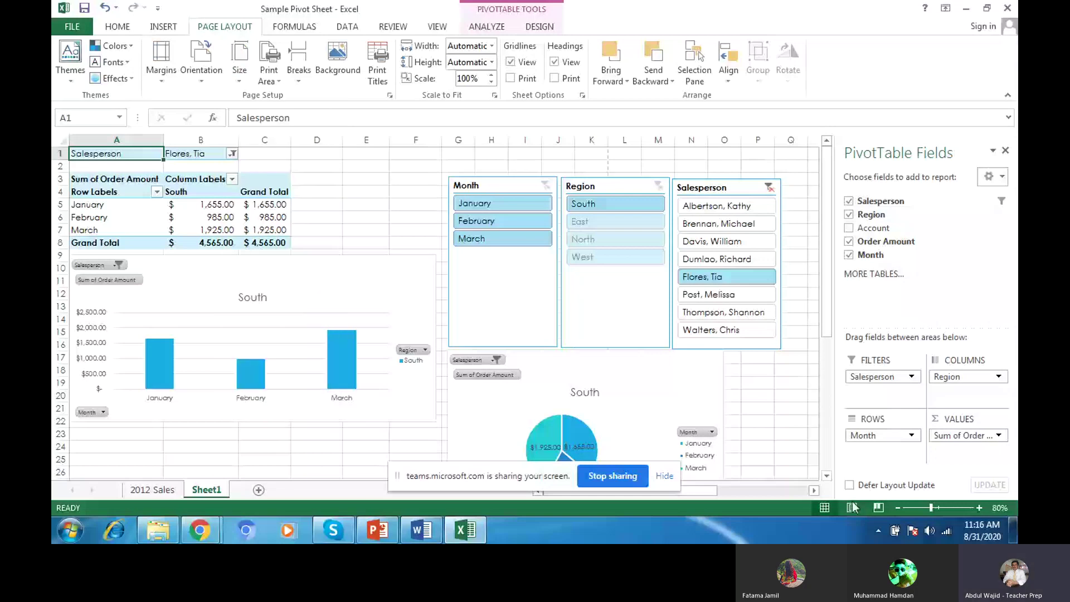
click(879, 508)
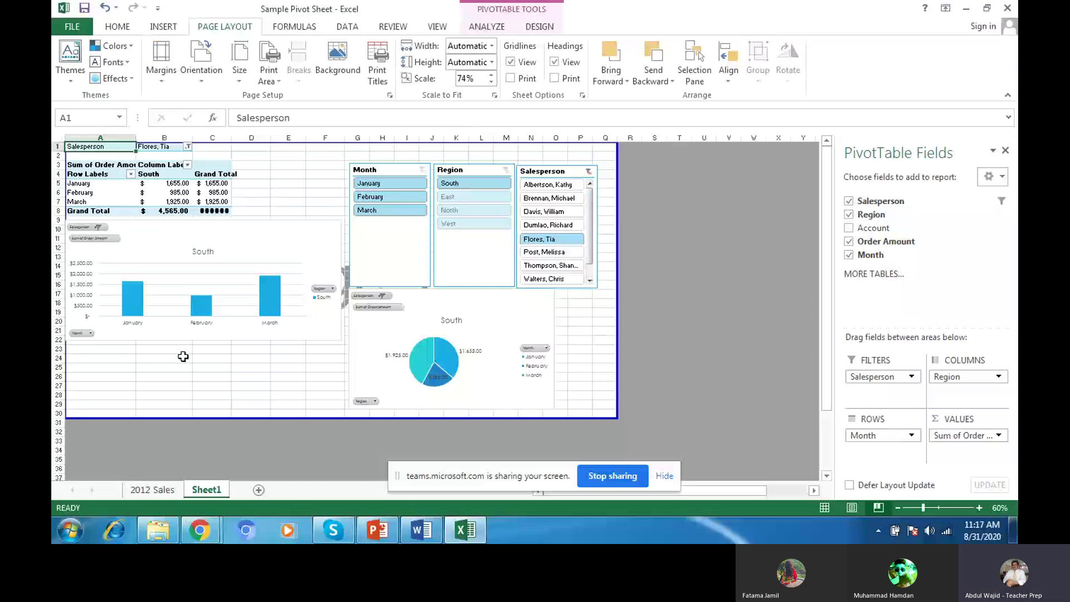
Step: Enter the student's name, class and date 31 aug 2020 in A27, then return to Normal view and Chrome
click(130, 385)
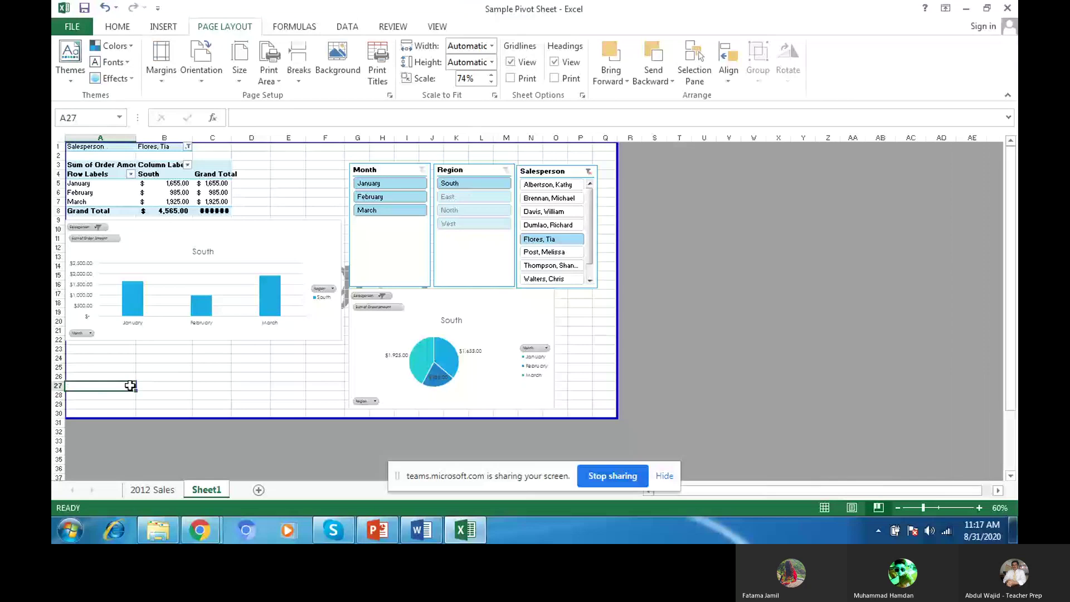
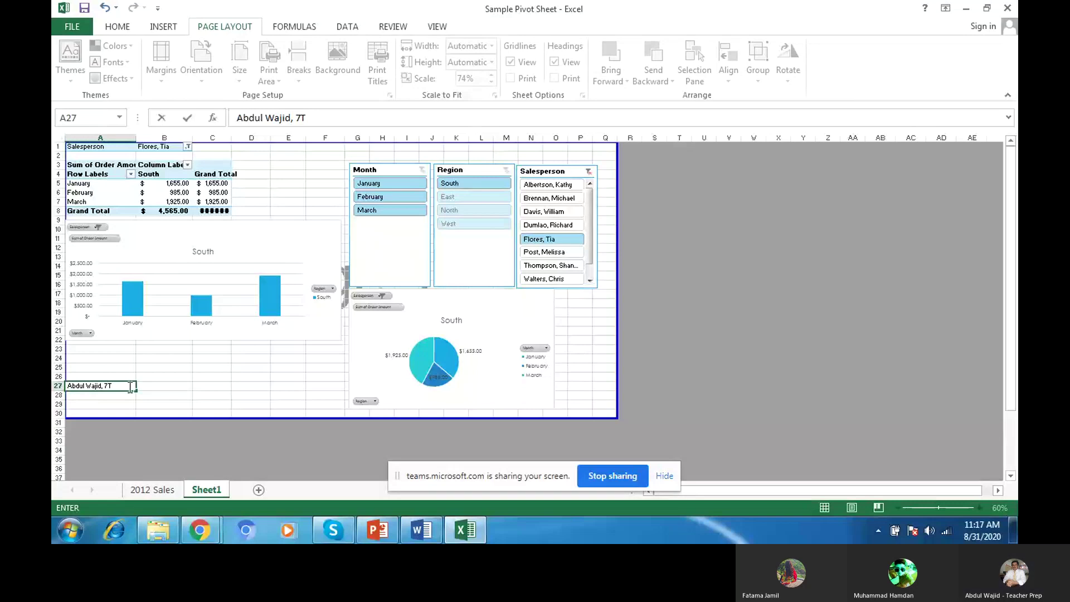
click(130, 387)
text(31)
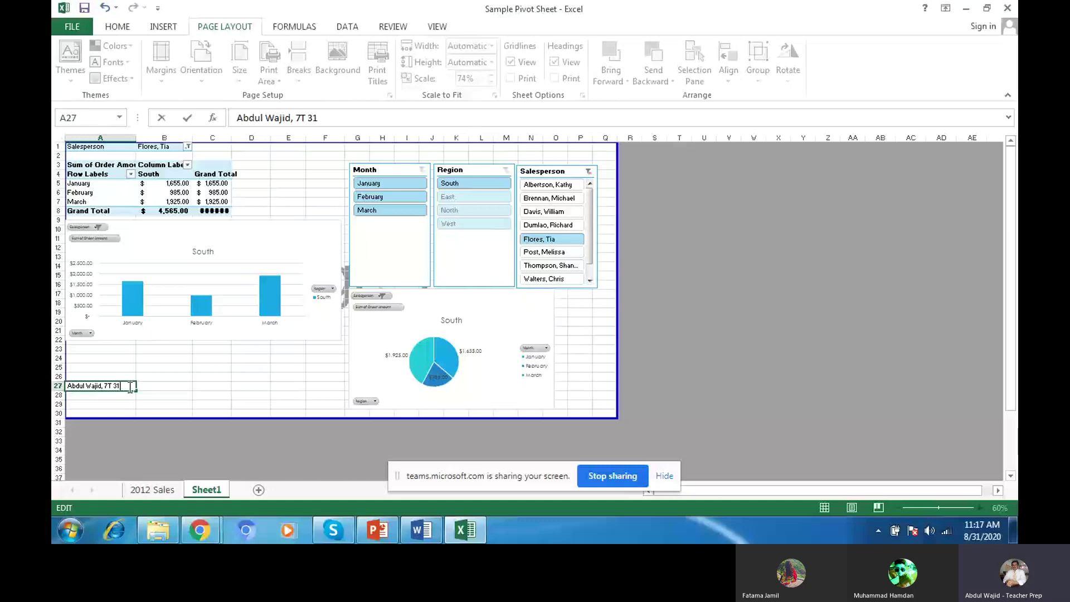
text(aug 2020)
key(Return)
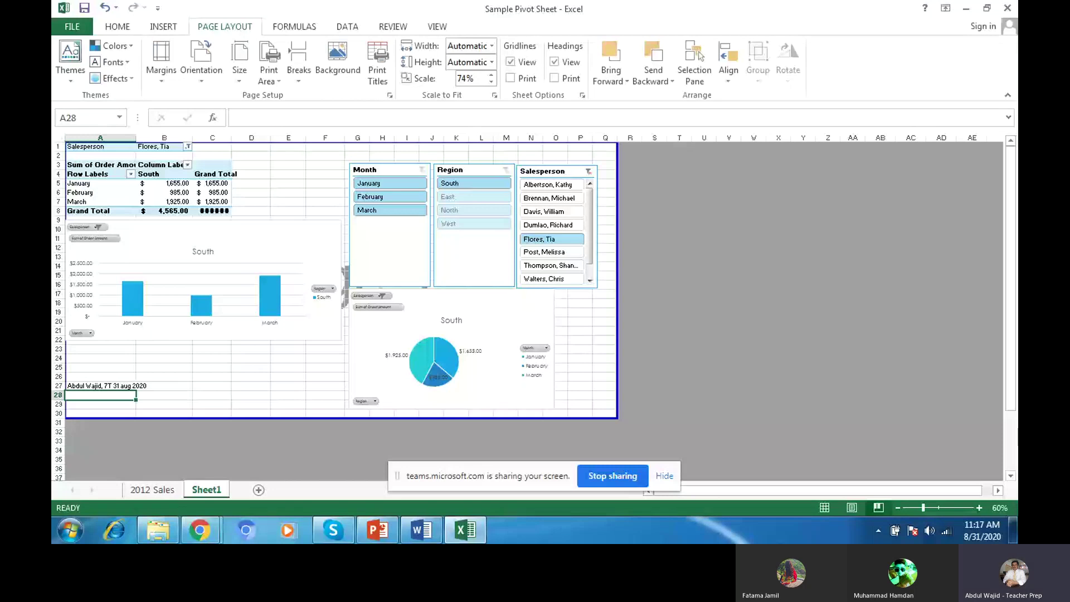
click(824, 507)
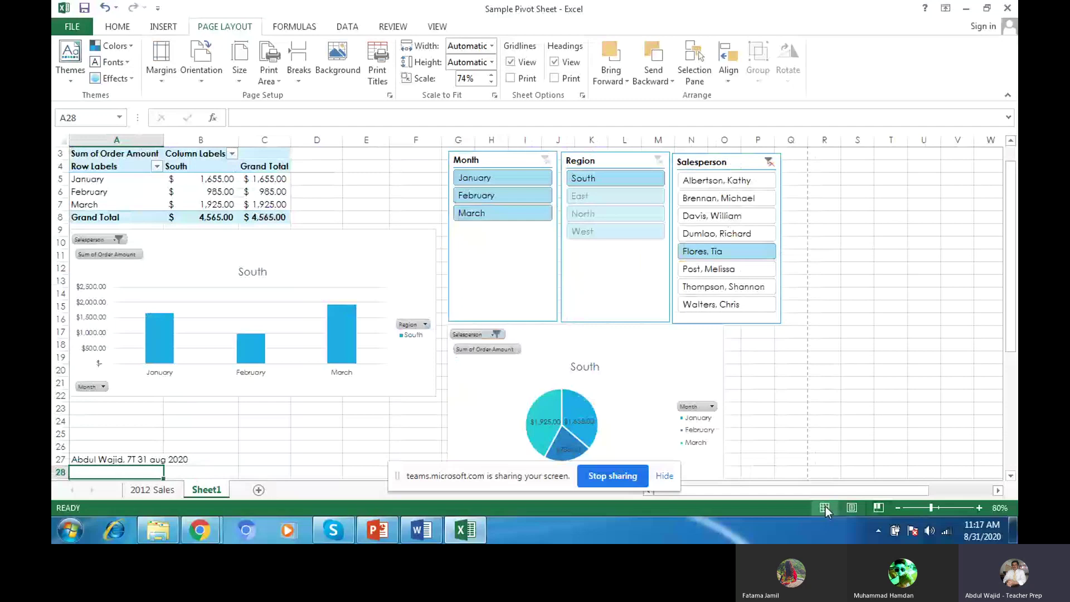
key(alt+Tab)
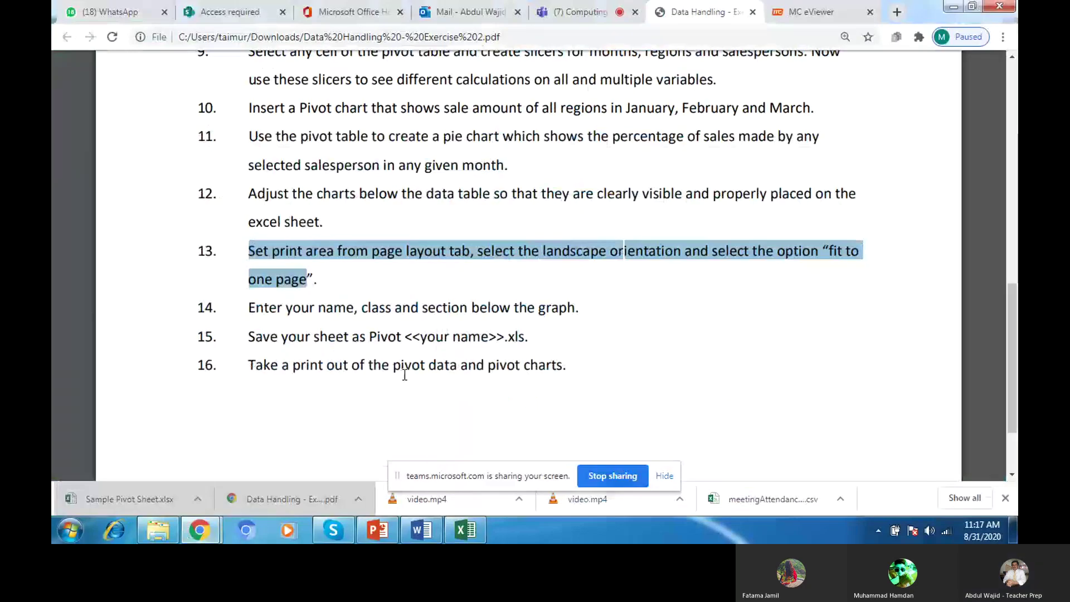
Step: Bring the Teams meeting forward, dismiss the notification, and show the participant list
click(558, 15)
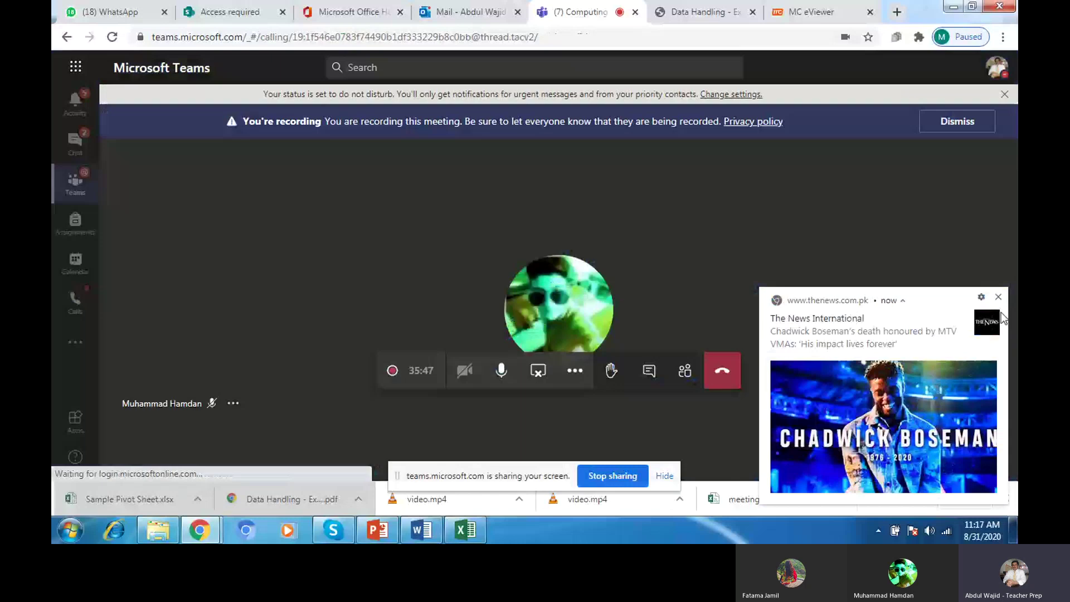
click(998, 297)
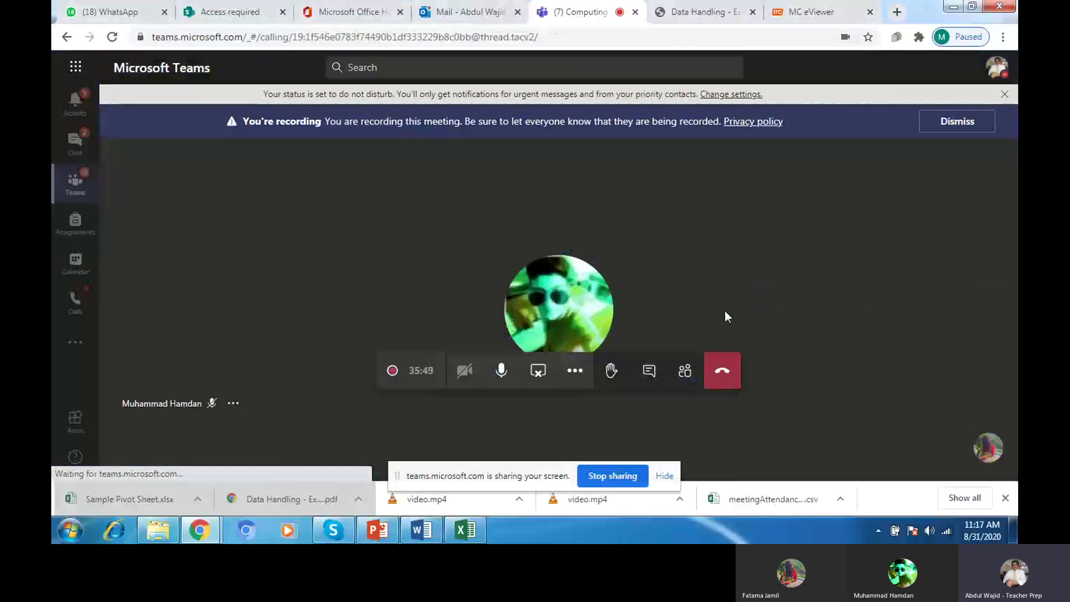
click(684, 371)
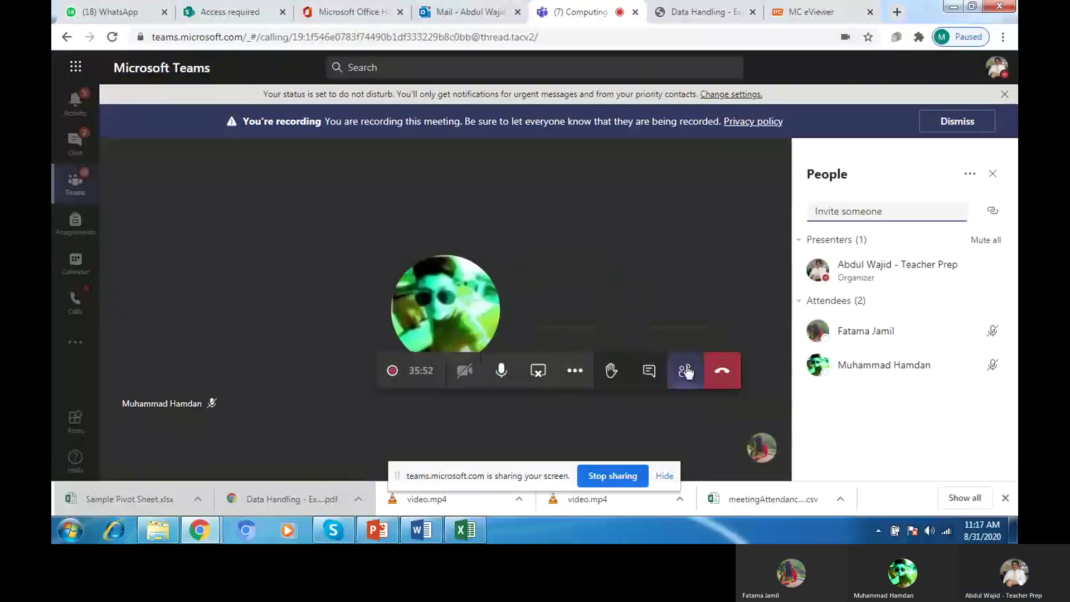
Step: Download the meeting attendance list and bring up the meeting's More actions menu
click(970, 175)
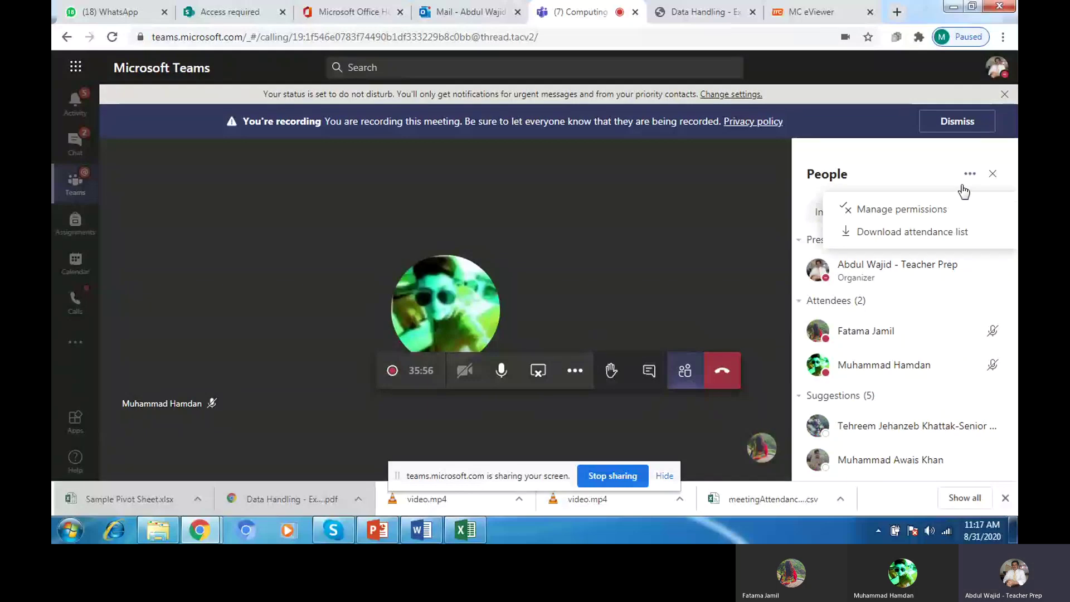
click(926, 232)
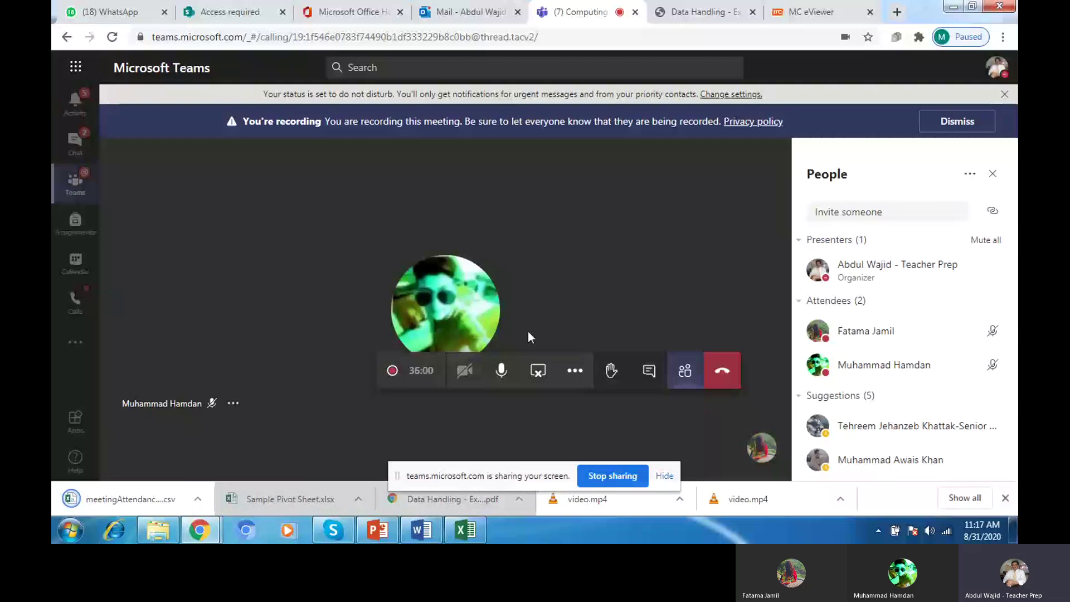
click(575, 371)
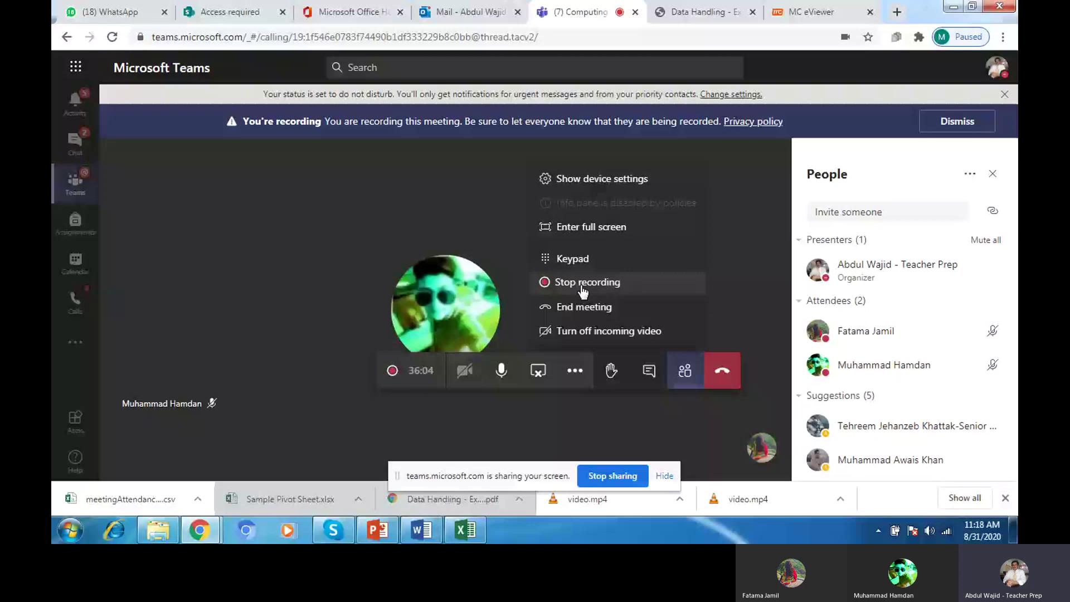